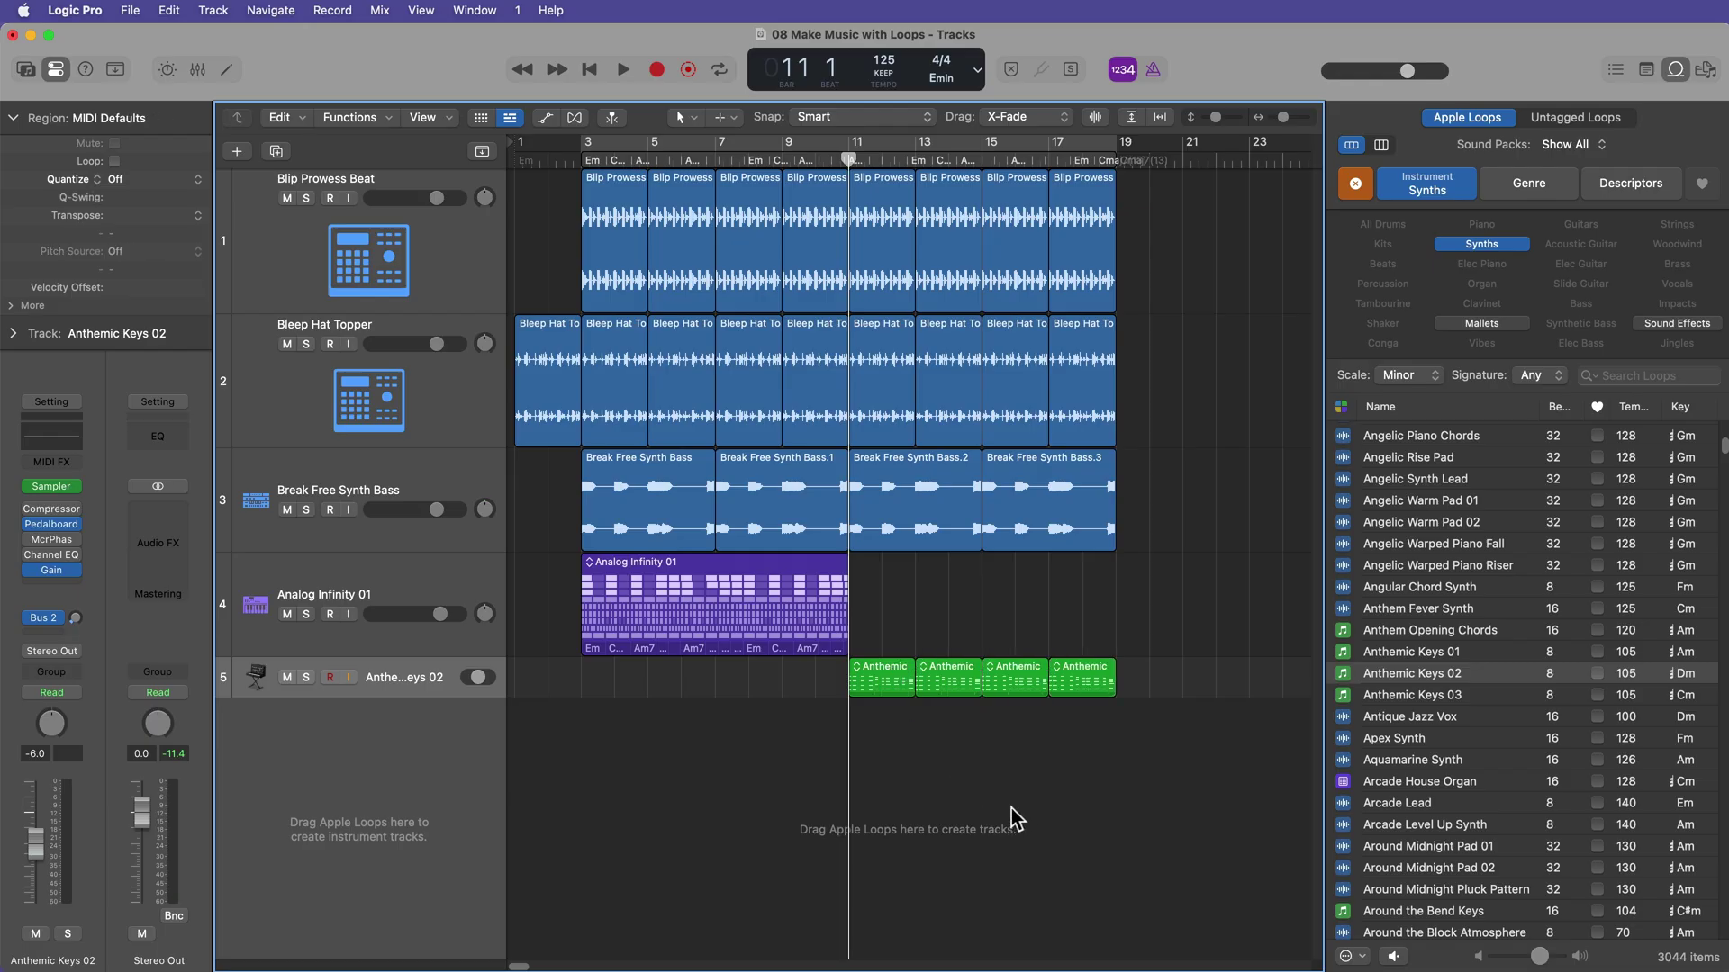
Step: Play the project, make track 5 taller, and raise the Piano Roll divider for more room
key("space")
left_click_drag(446, 695, 456, 762)
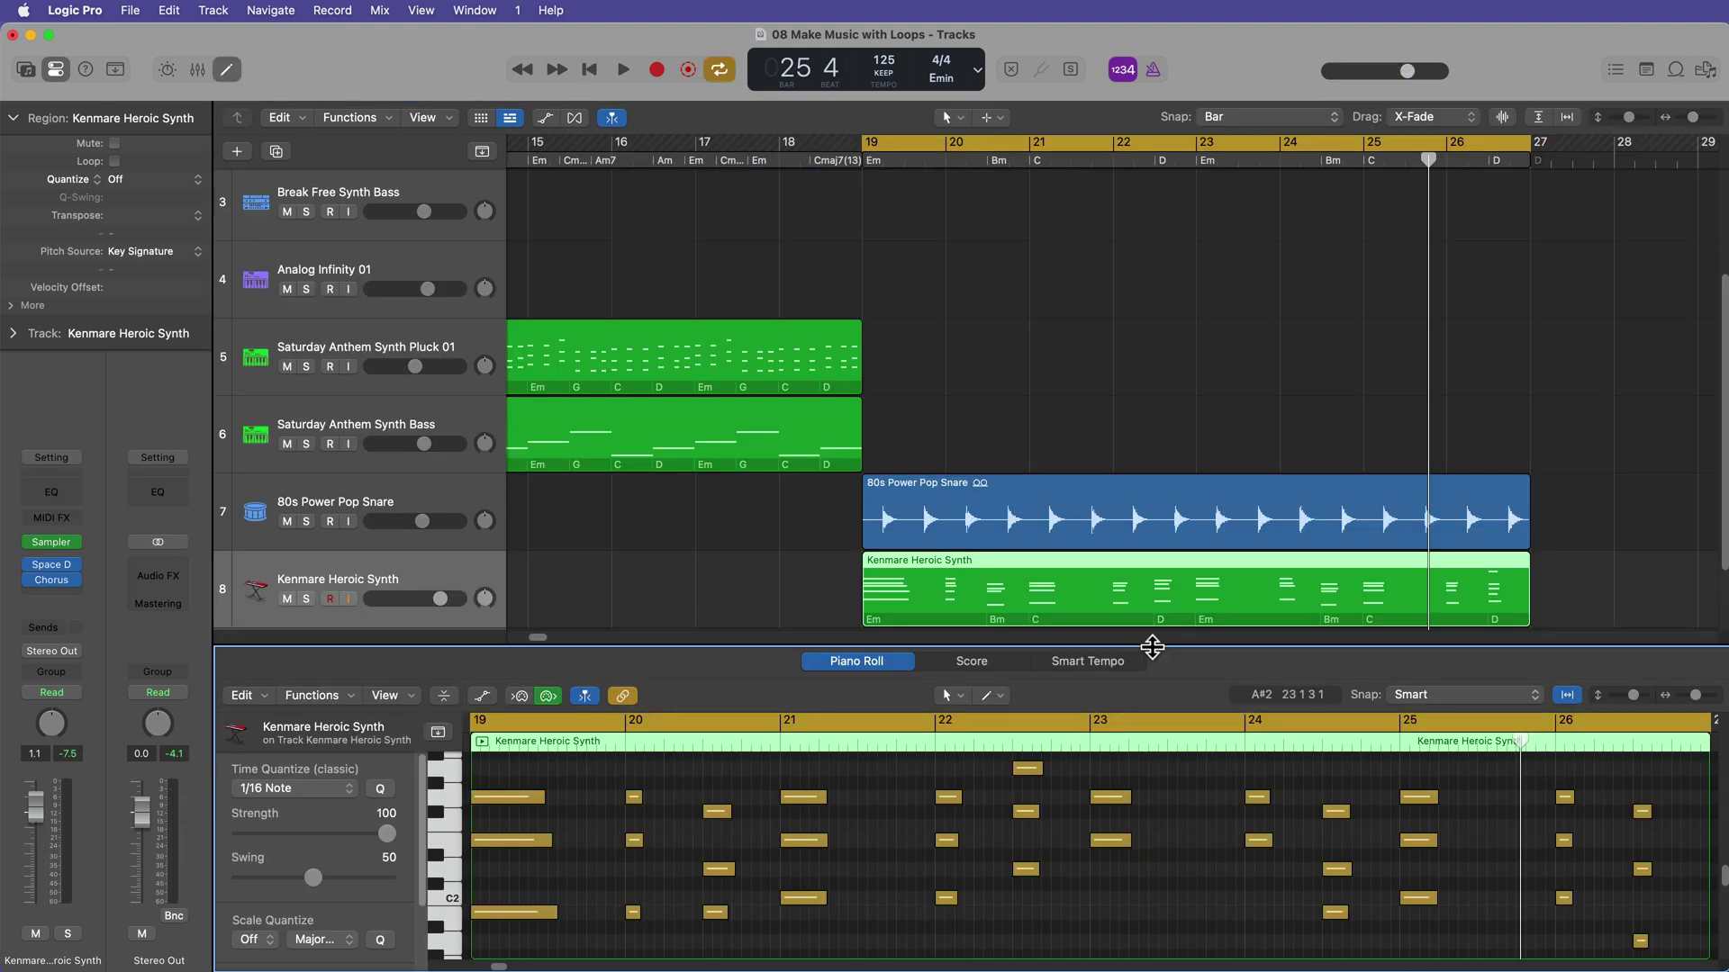
left_click_drag(1152, 647, 1184, 282)
scroll(1184, 559, "up", 3)
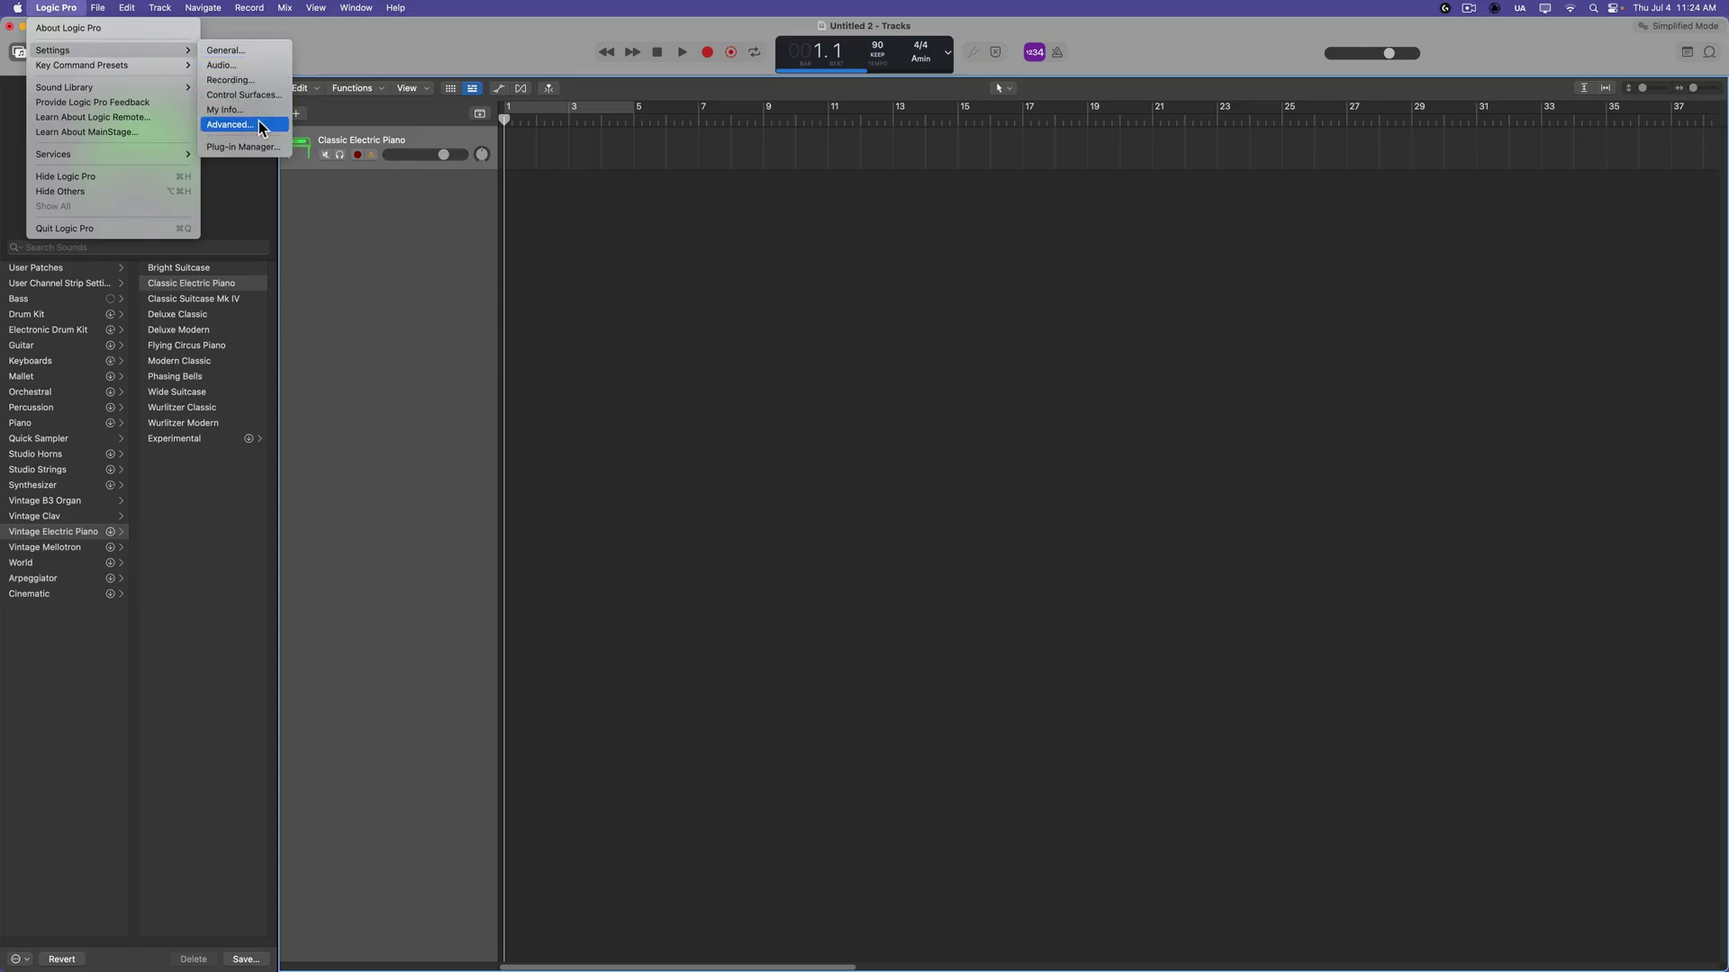
Step: Enable Complete Features in Advanced settings and relocate the Sound Library to CMG 16TB
left_click(257, 122)
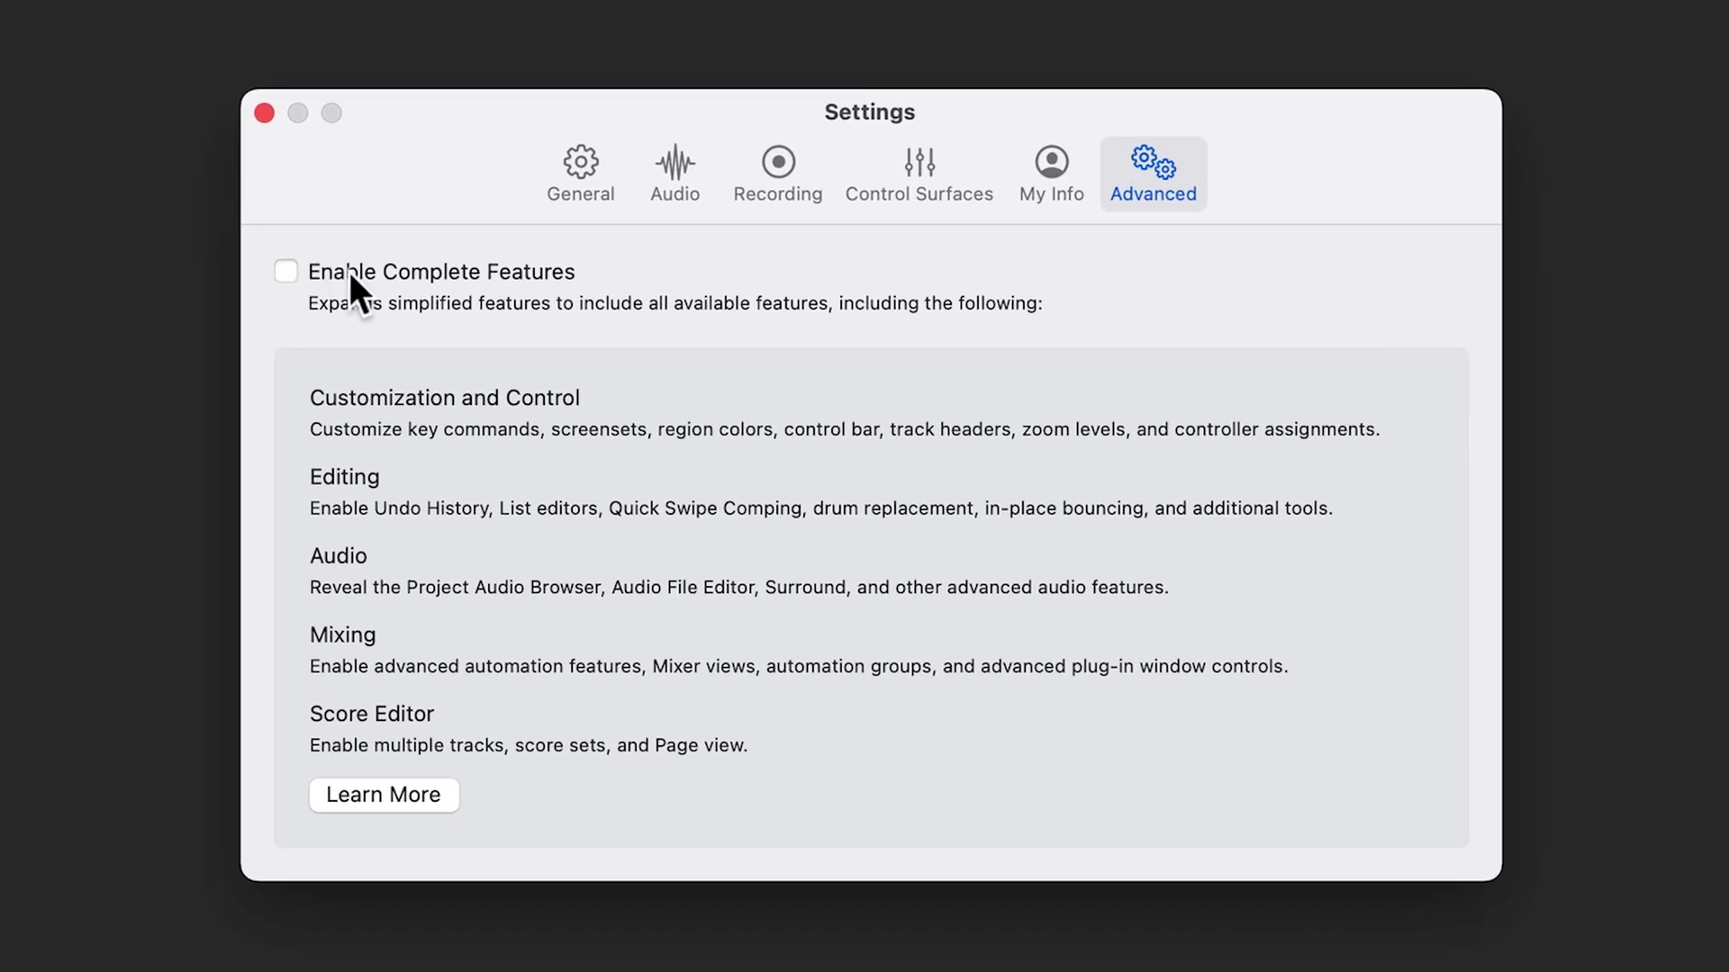
left_click(352, 272)
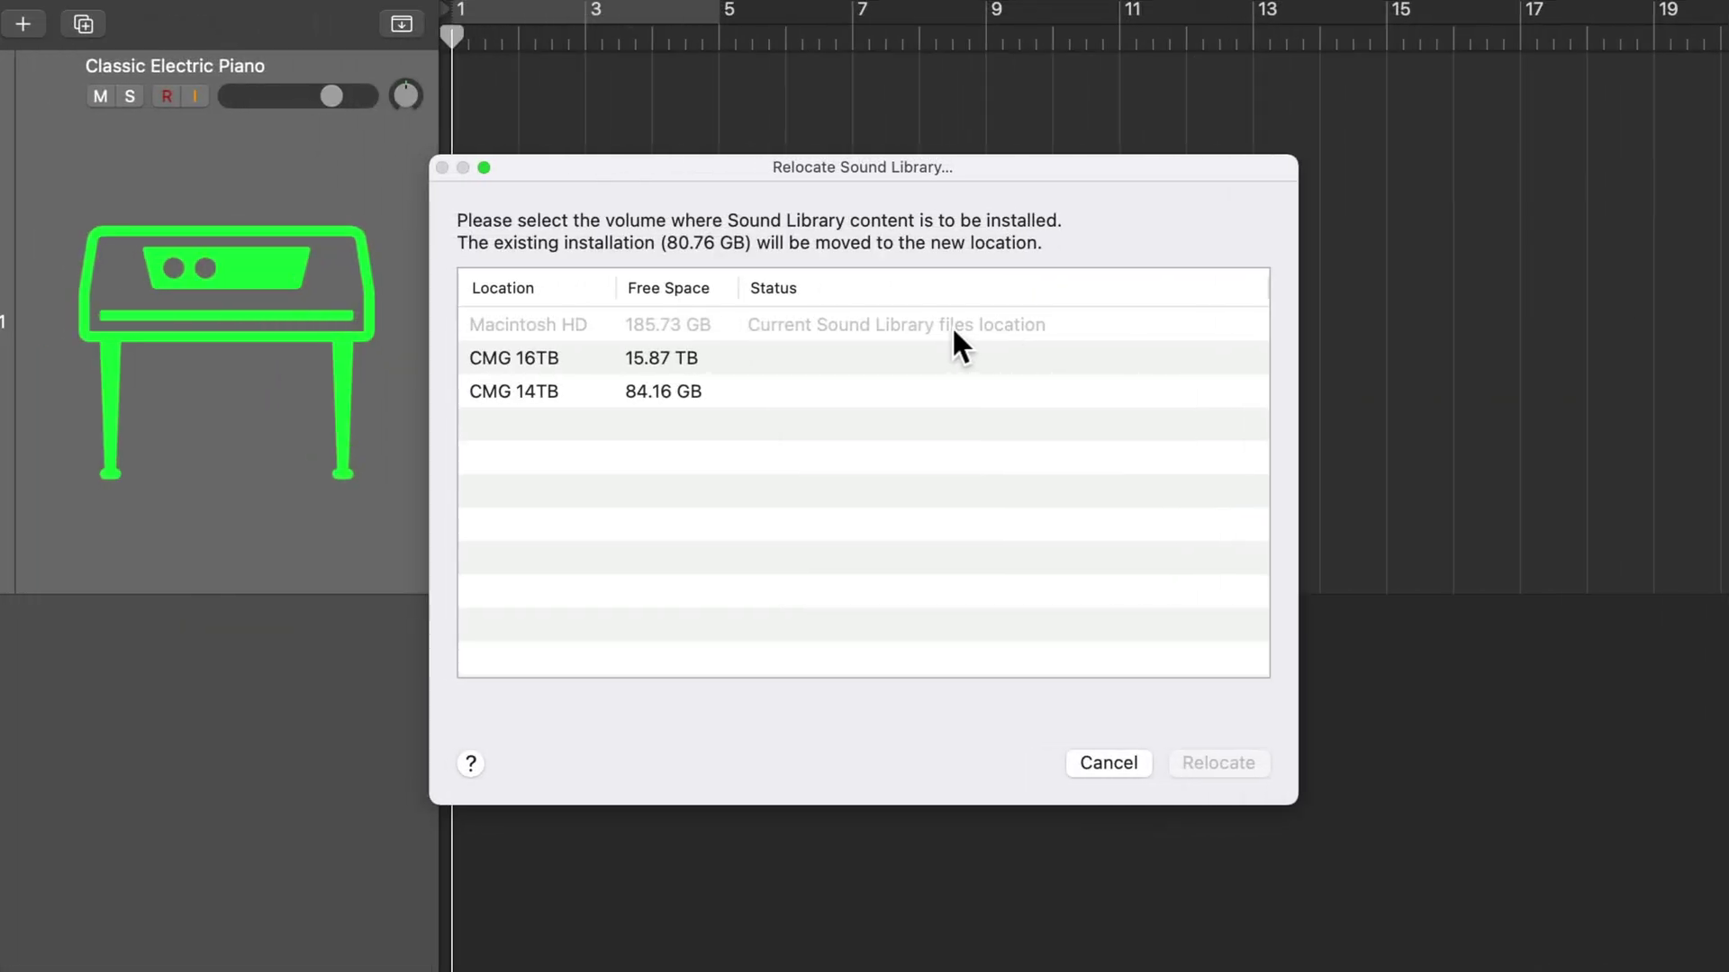
left_click(833, 357)
left_click(815, 389)
left_click(785, 360)
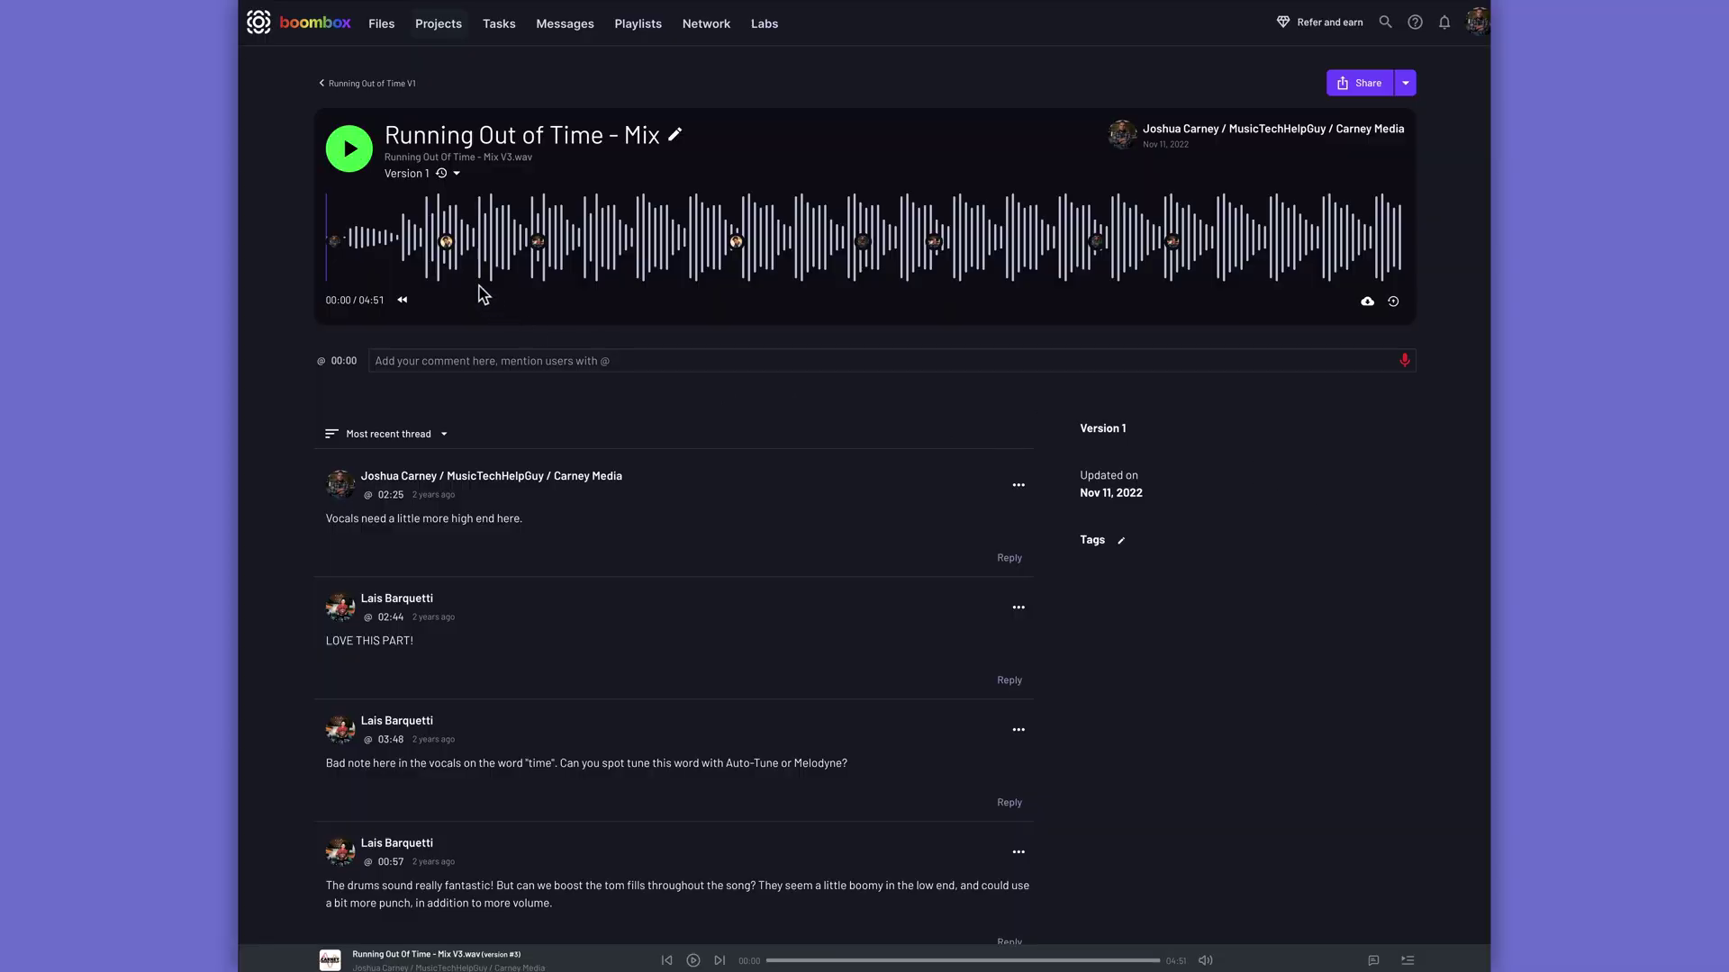
Step: Scroll down through the Running Out of Time mix comments
scroll(448, 257, "down", 5)
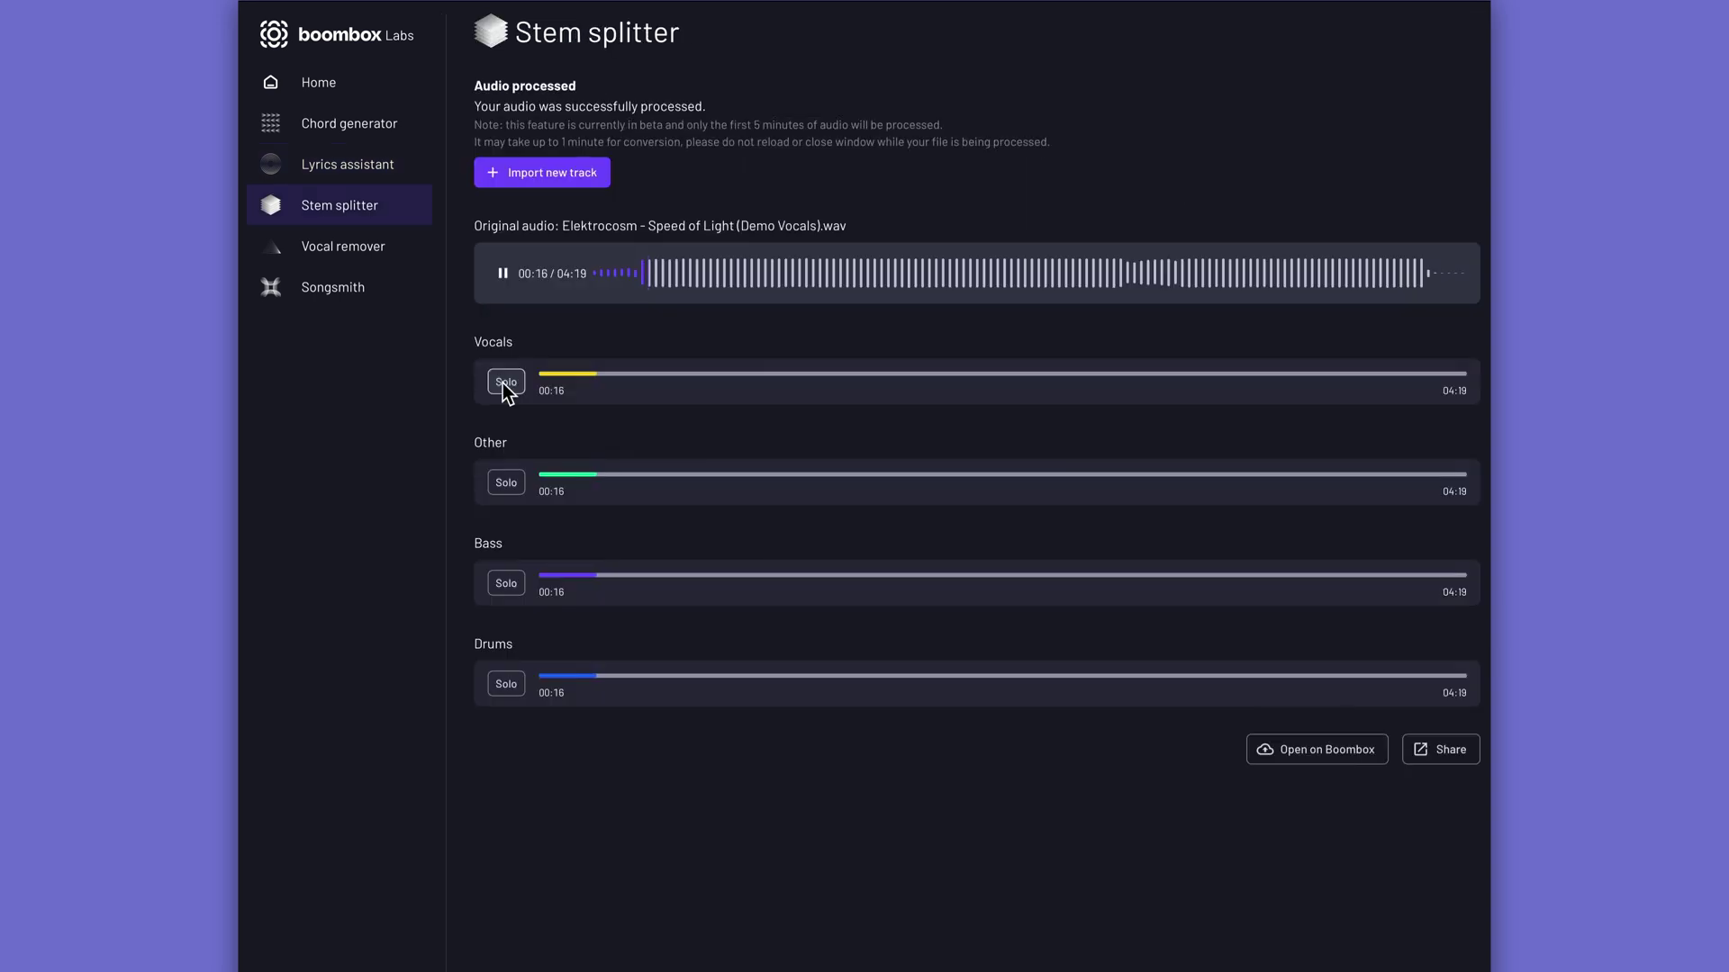
Step: Solo the Vocals stem in the Boombox Labs Stem Splitter
left_click(506, 383)
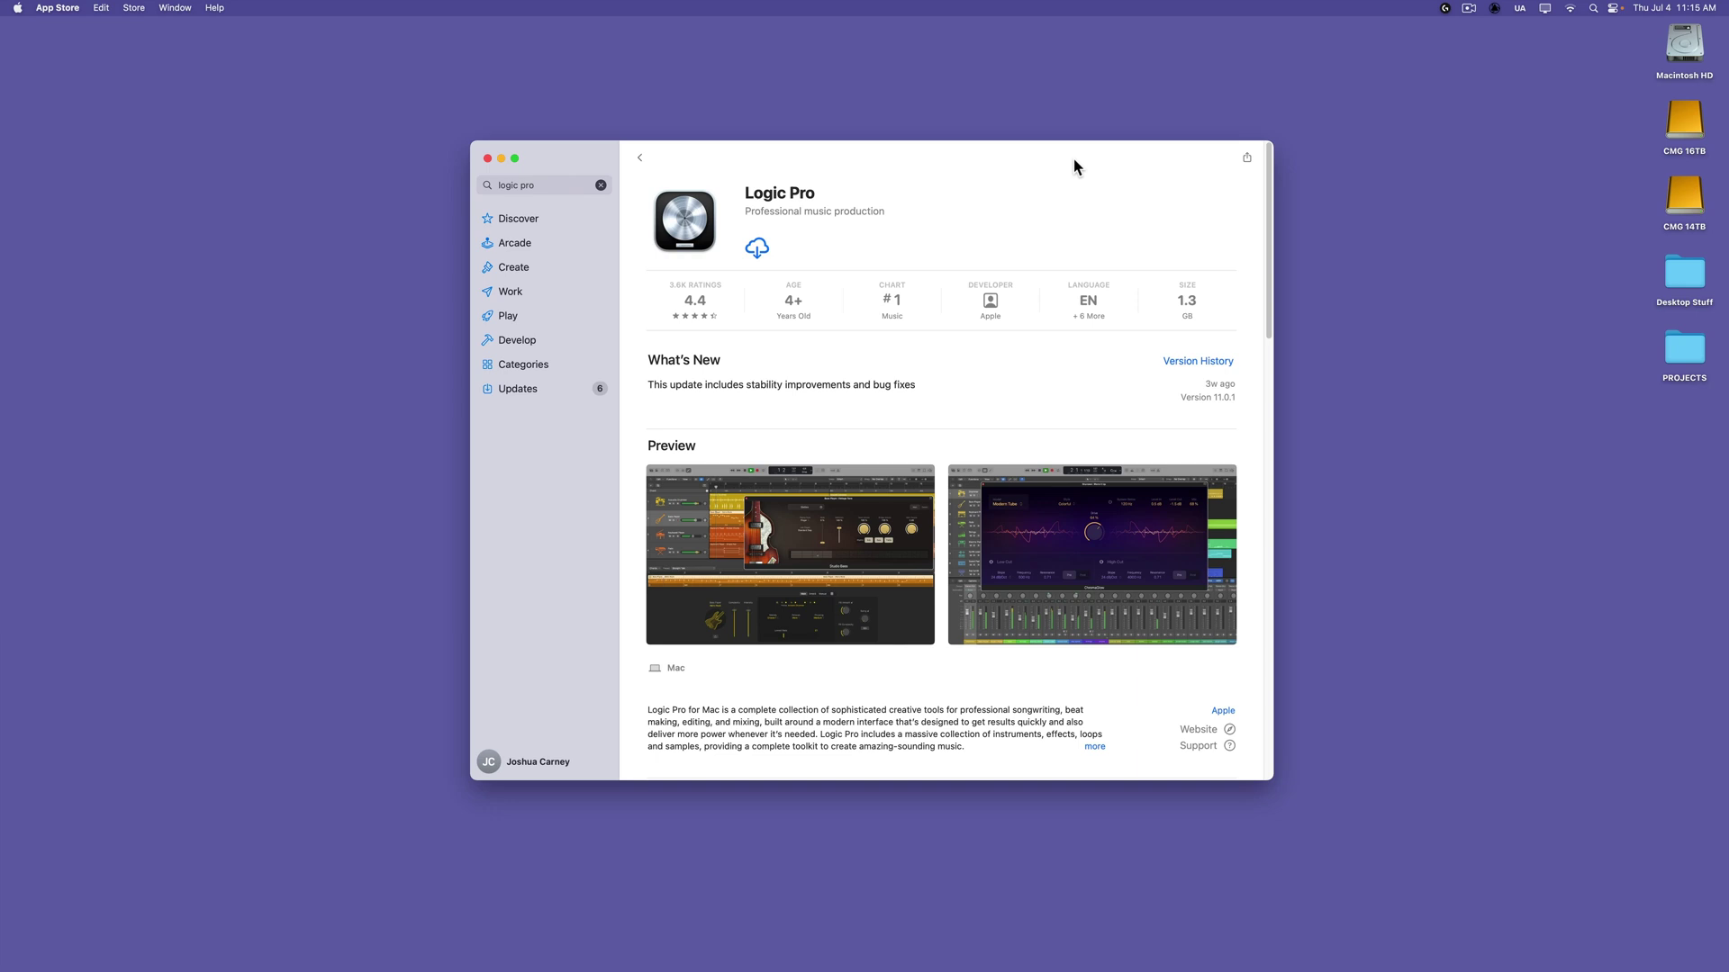
left_click(859, 88)
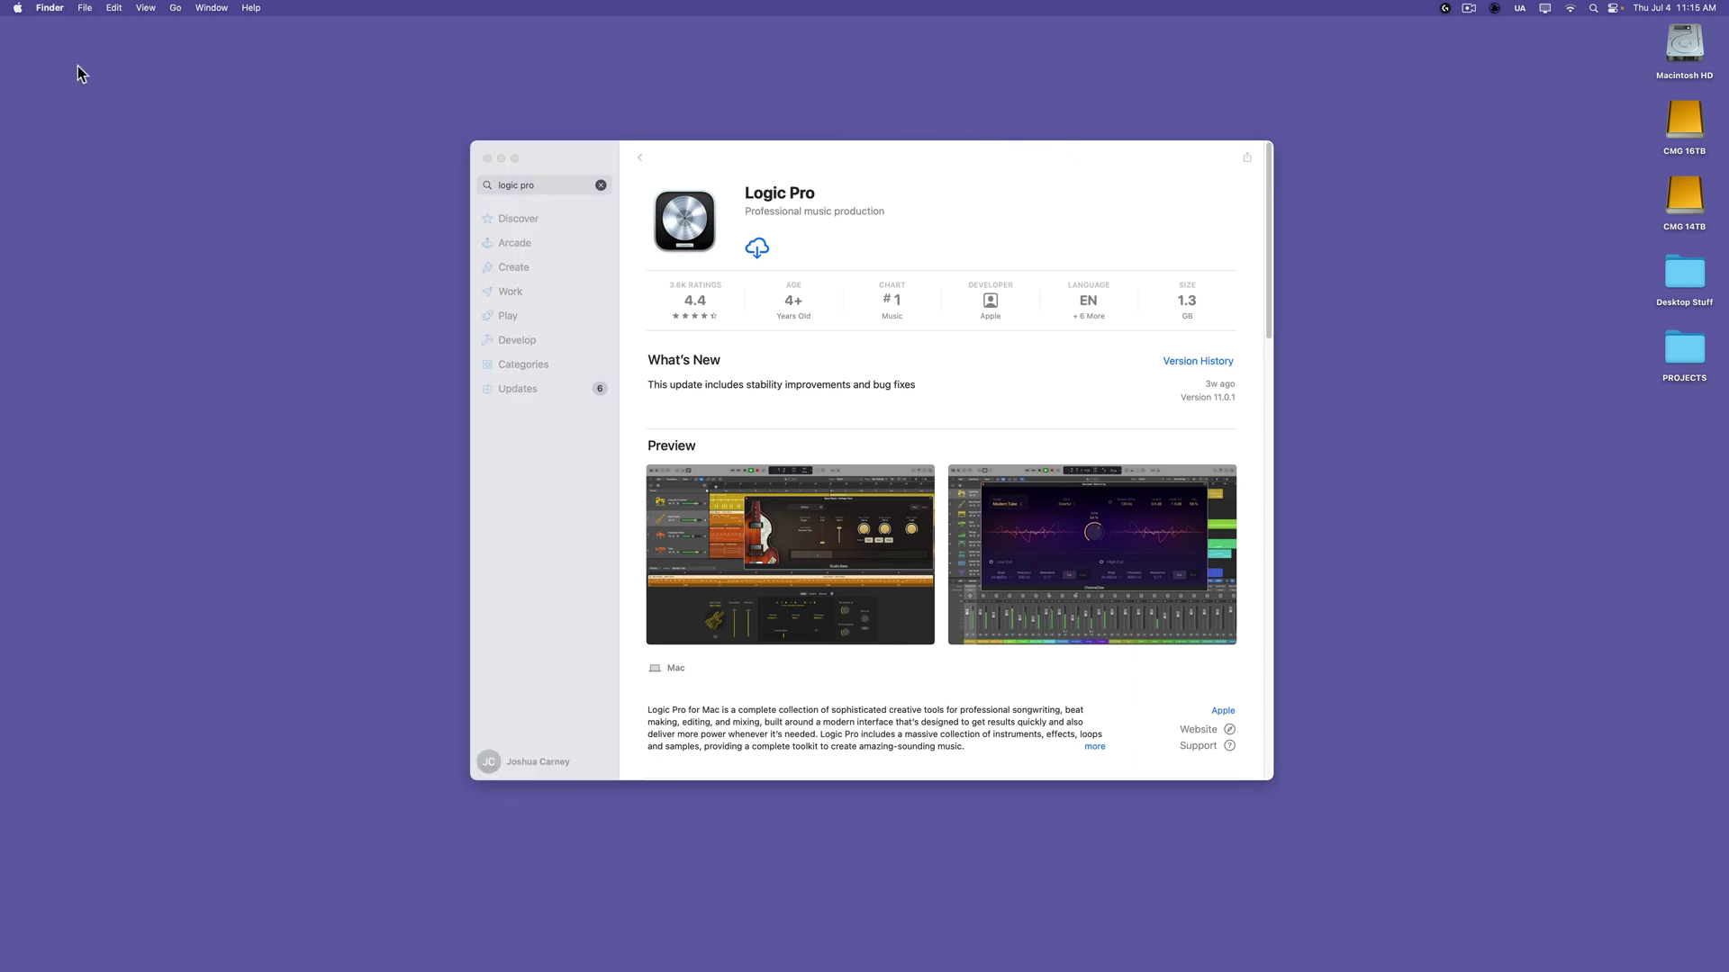
left_click(17, 9)
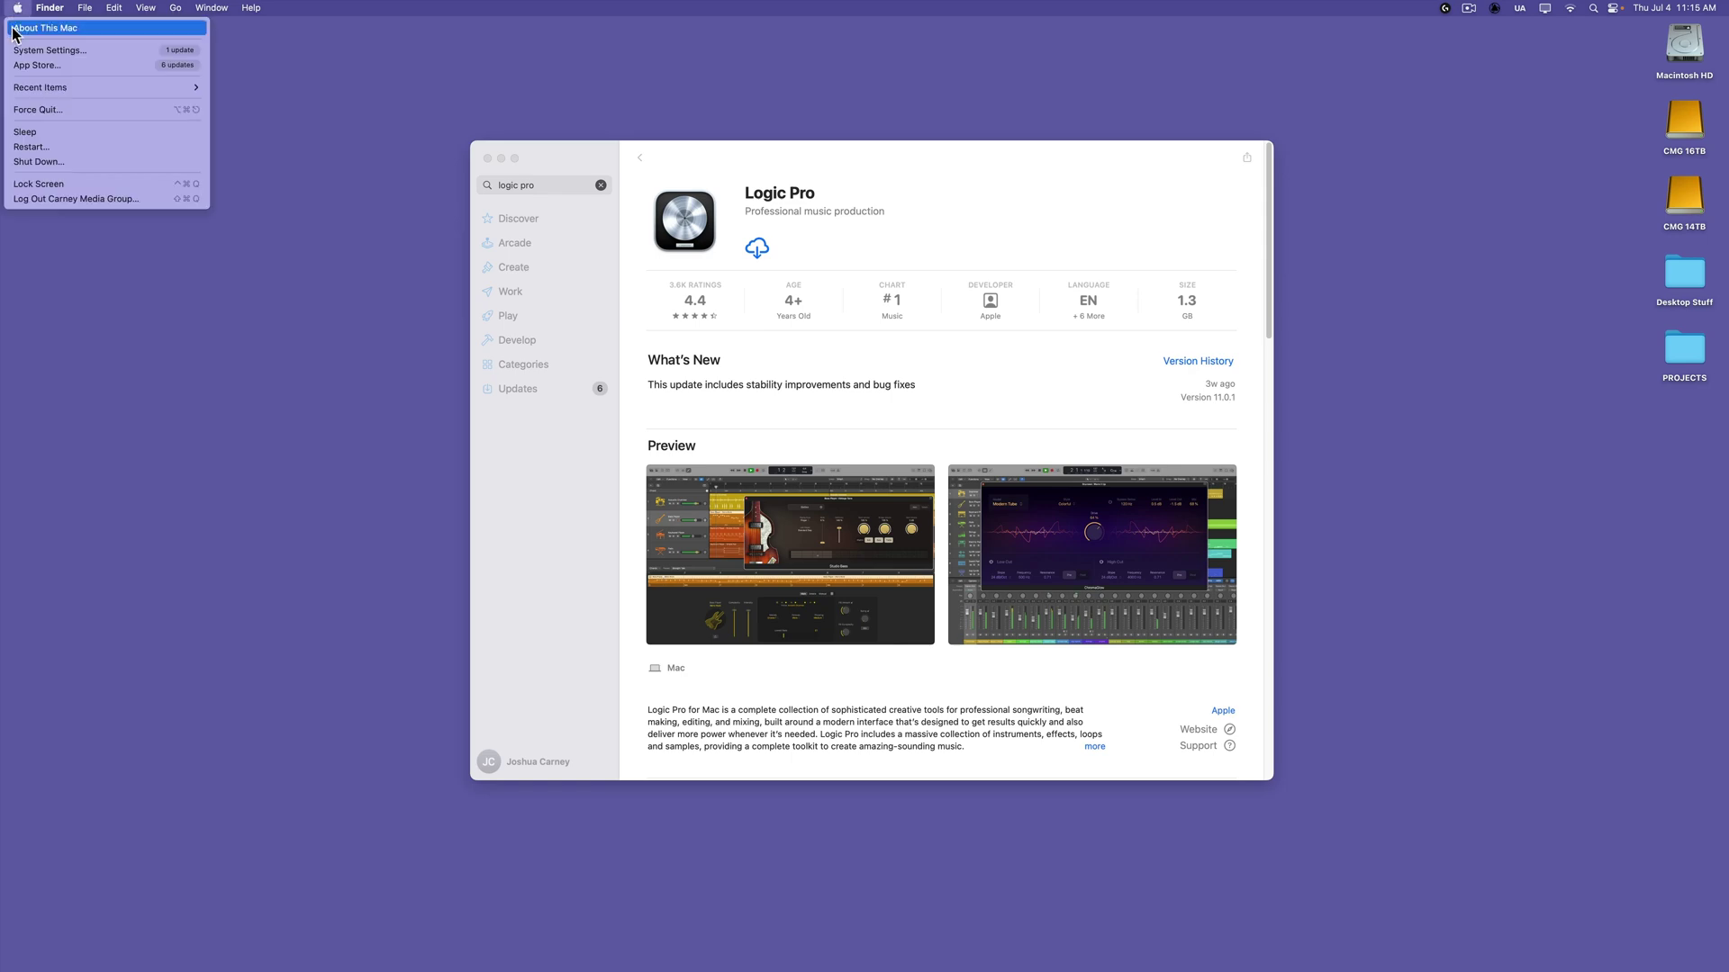
left_click(45, 28)
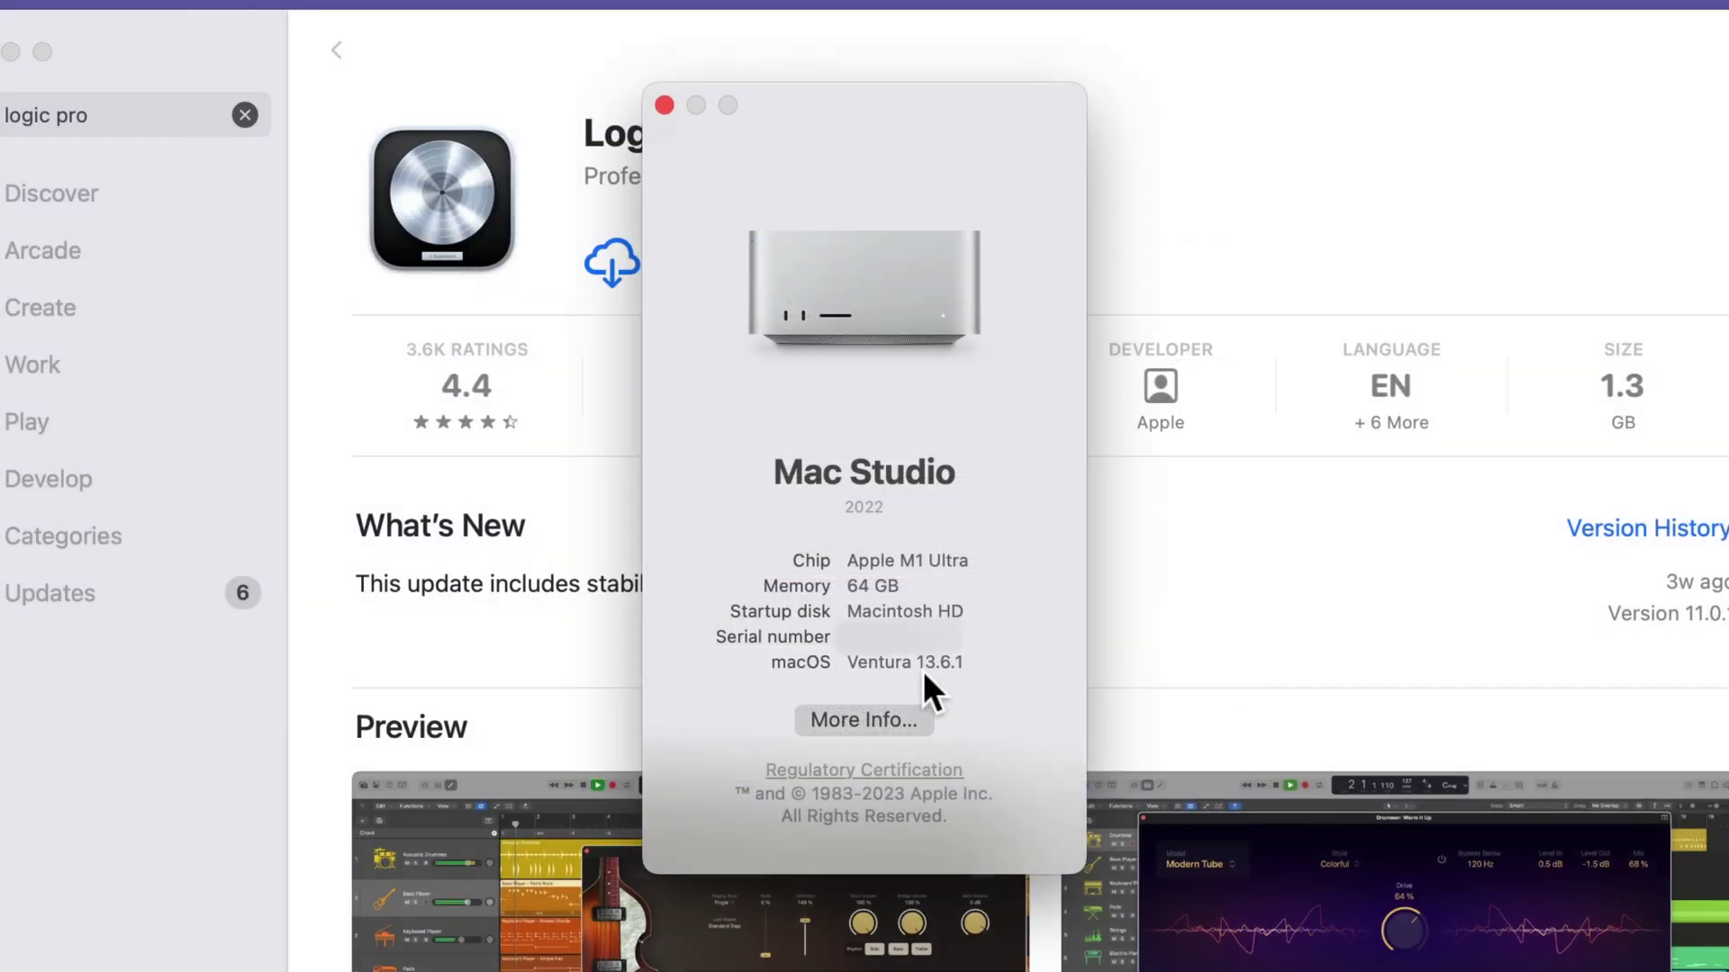
left_click(895, 670)
triple_click(895, 666)
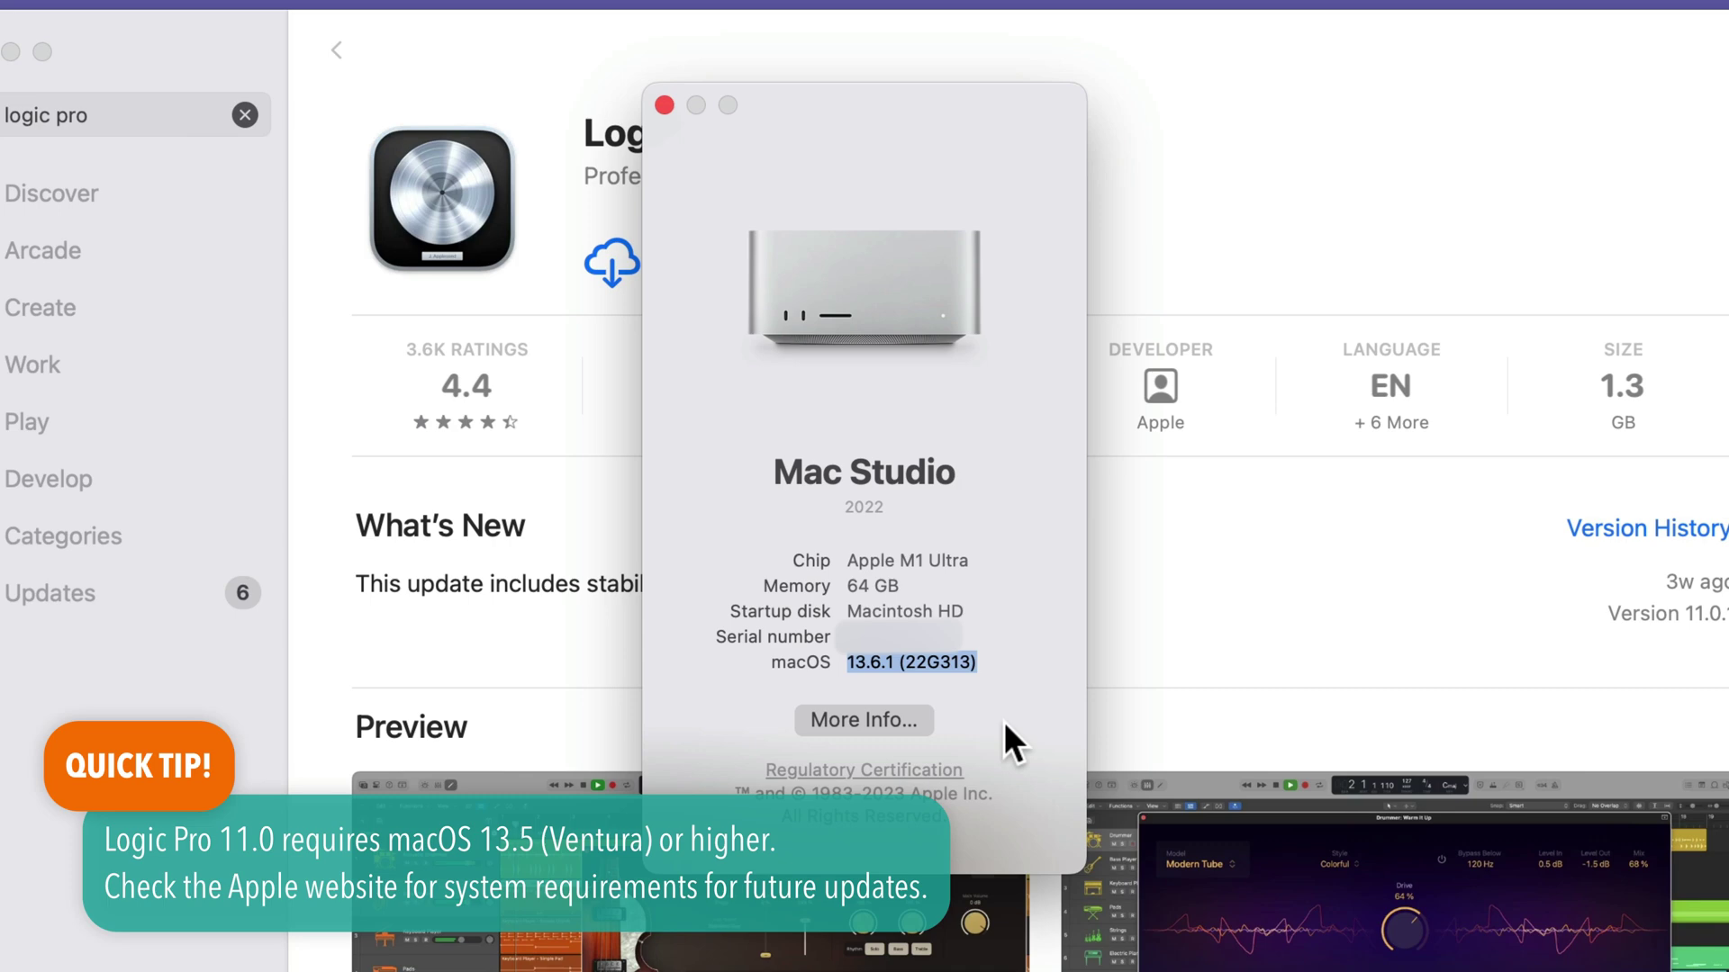
left_click(925, 611)
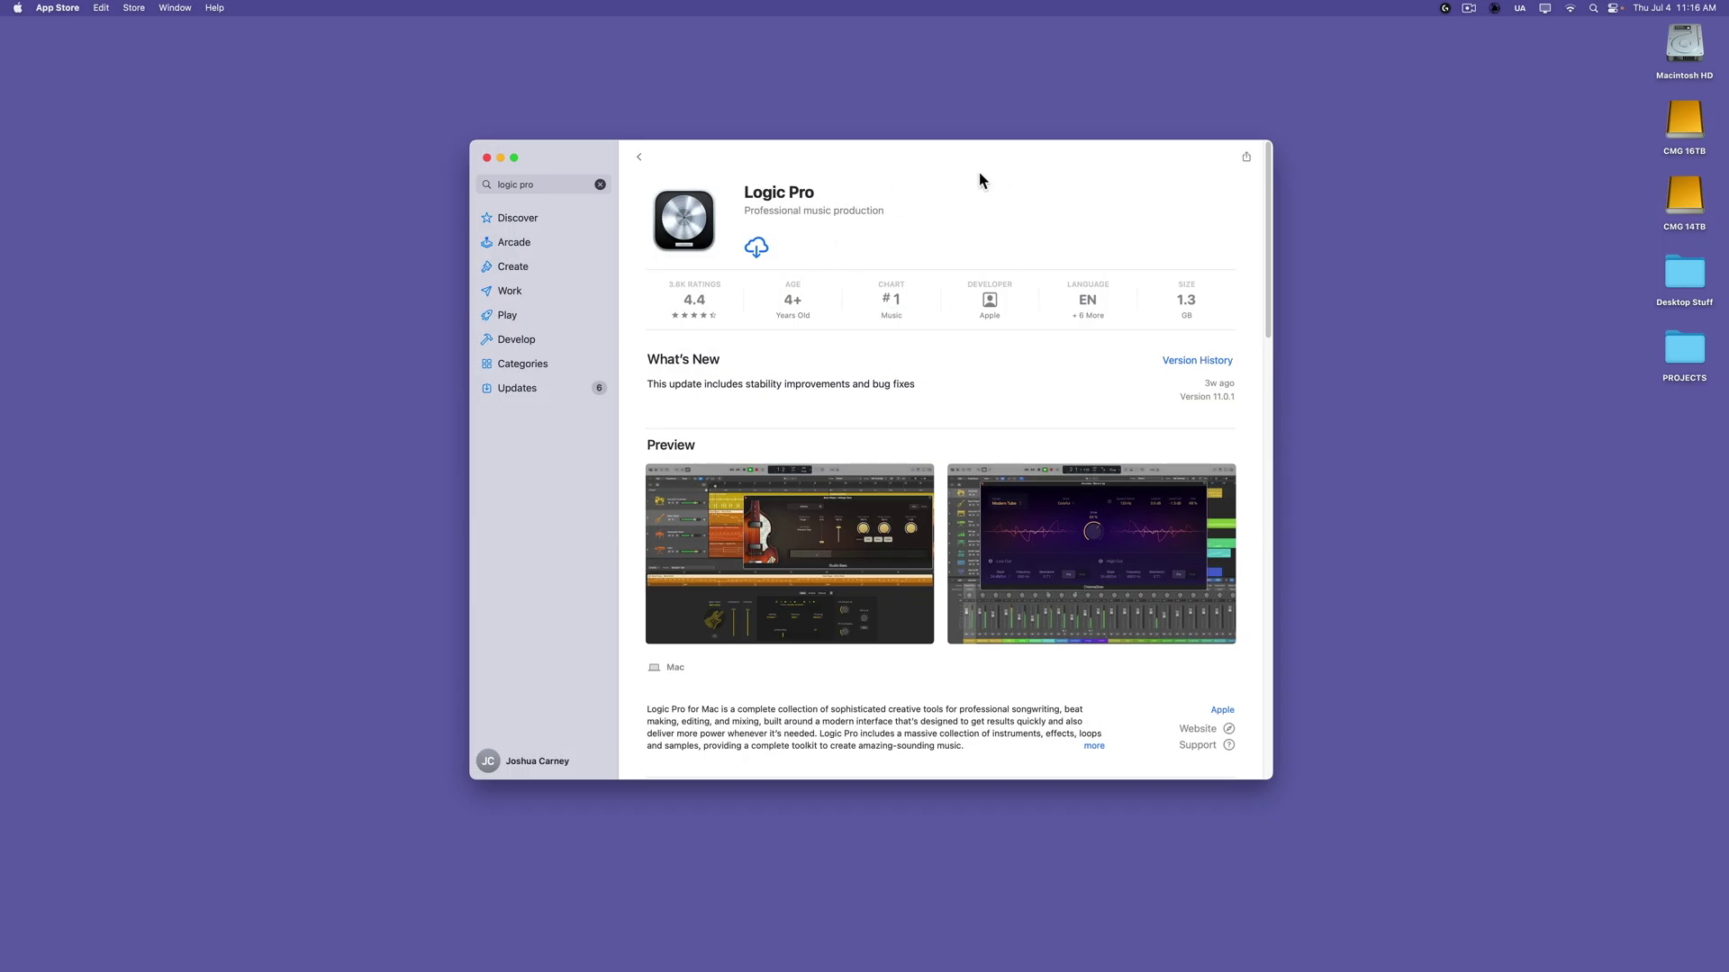
left_click_drag(978, 173, 977, 173)
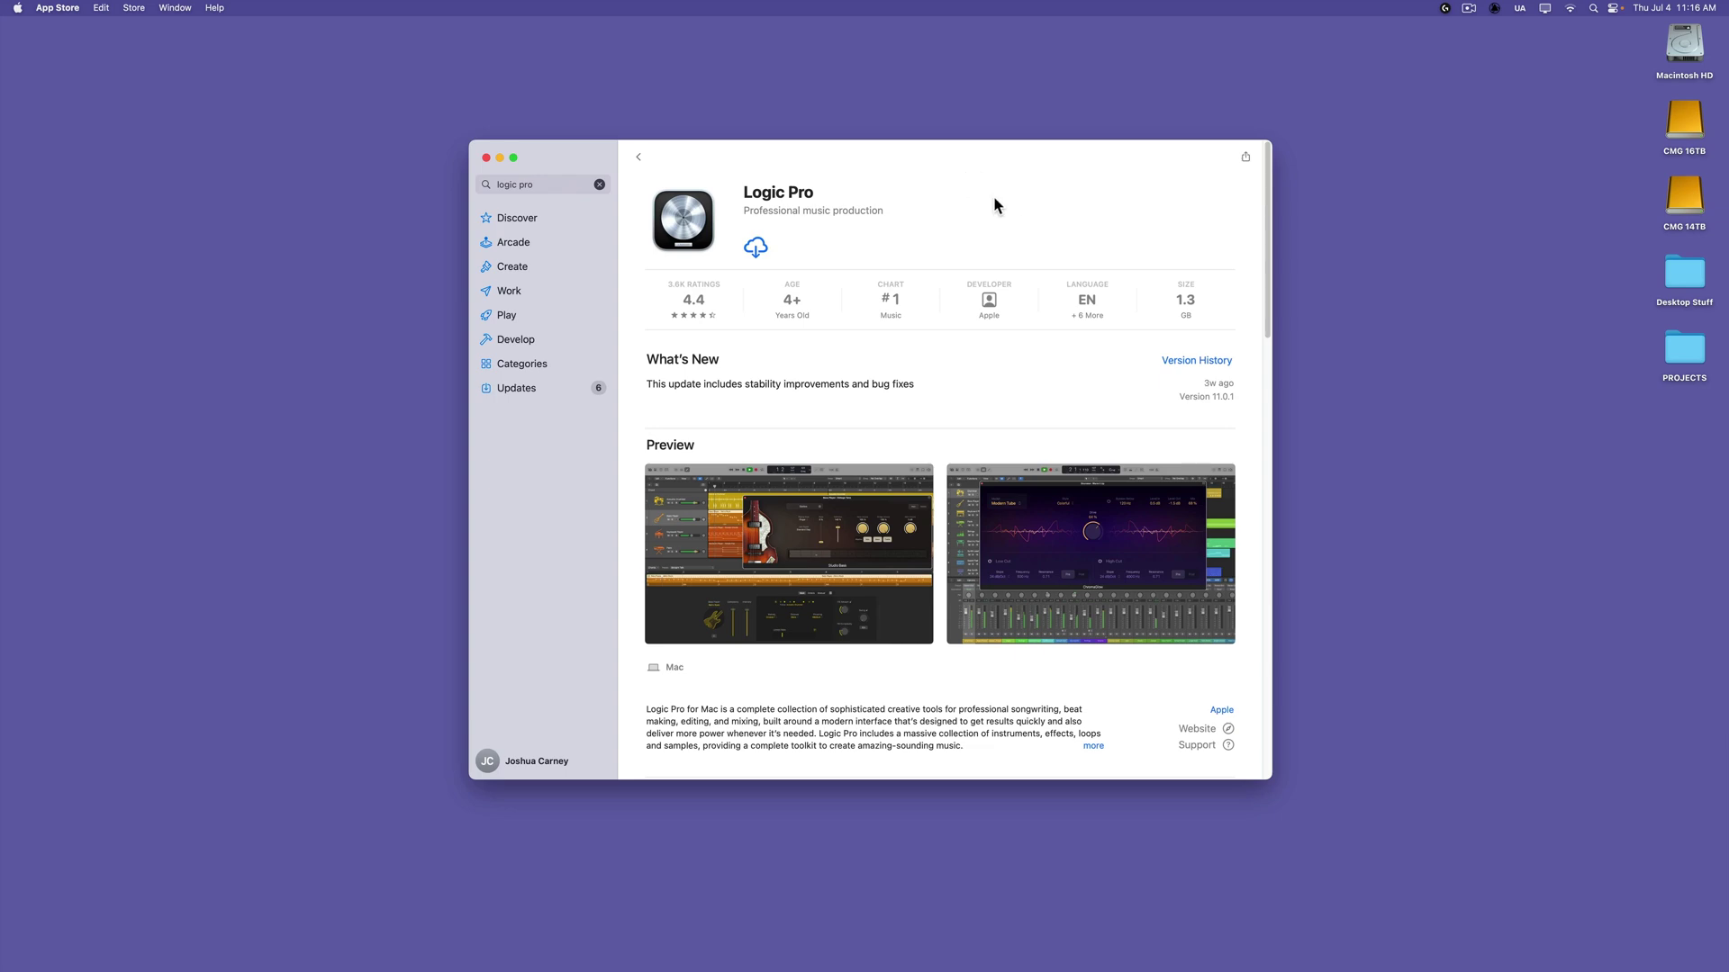
mouse_move(639, 958)
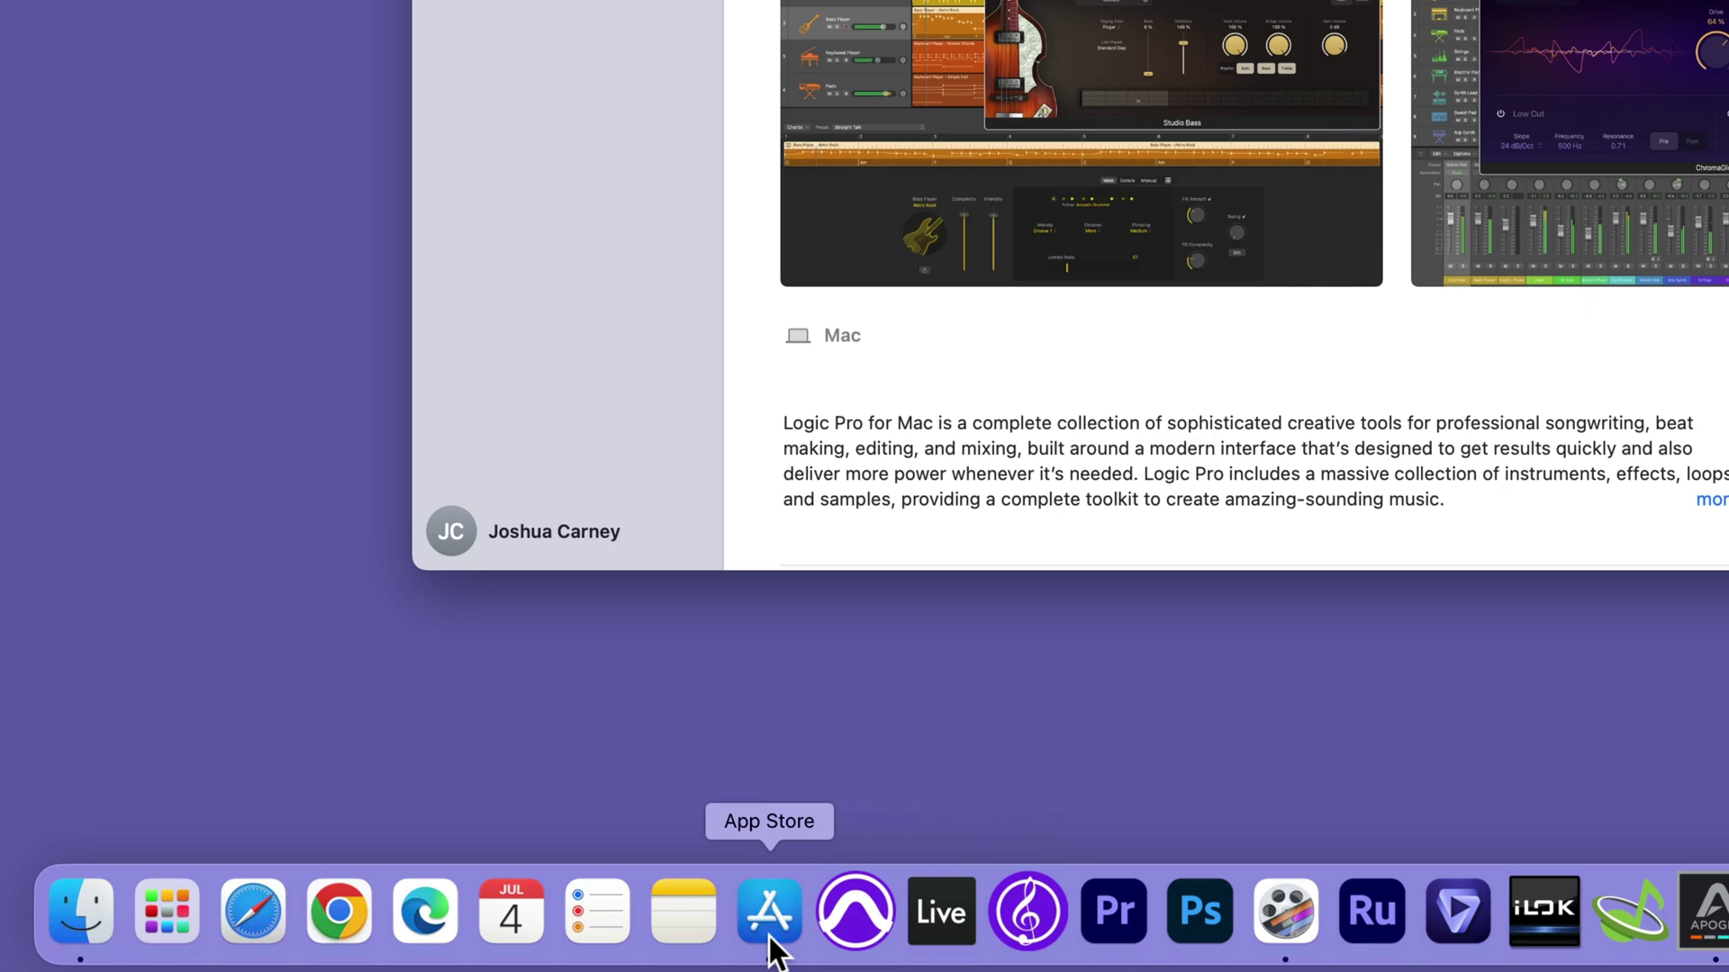
left_click(770, 941)
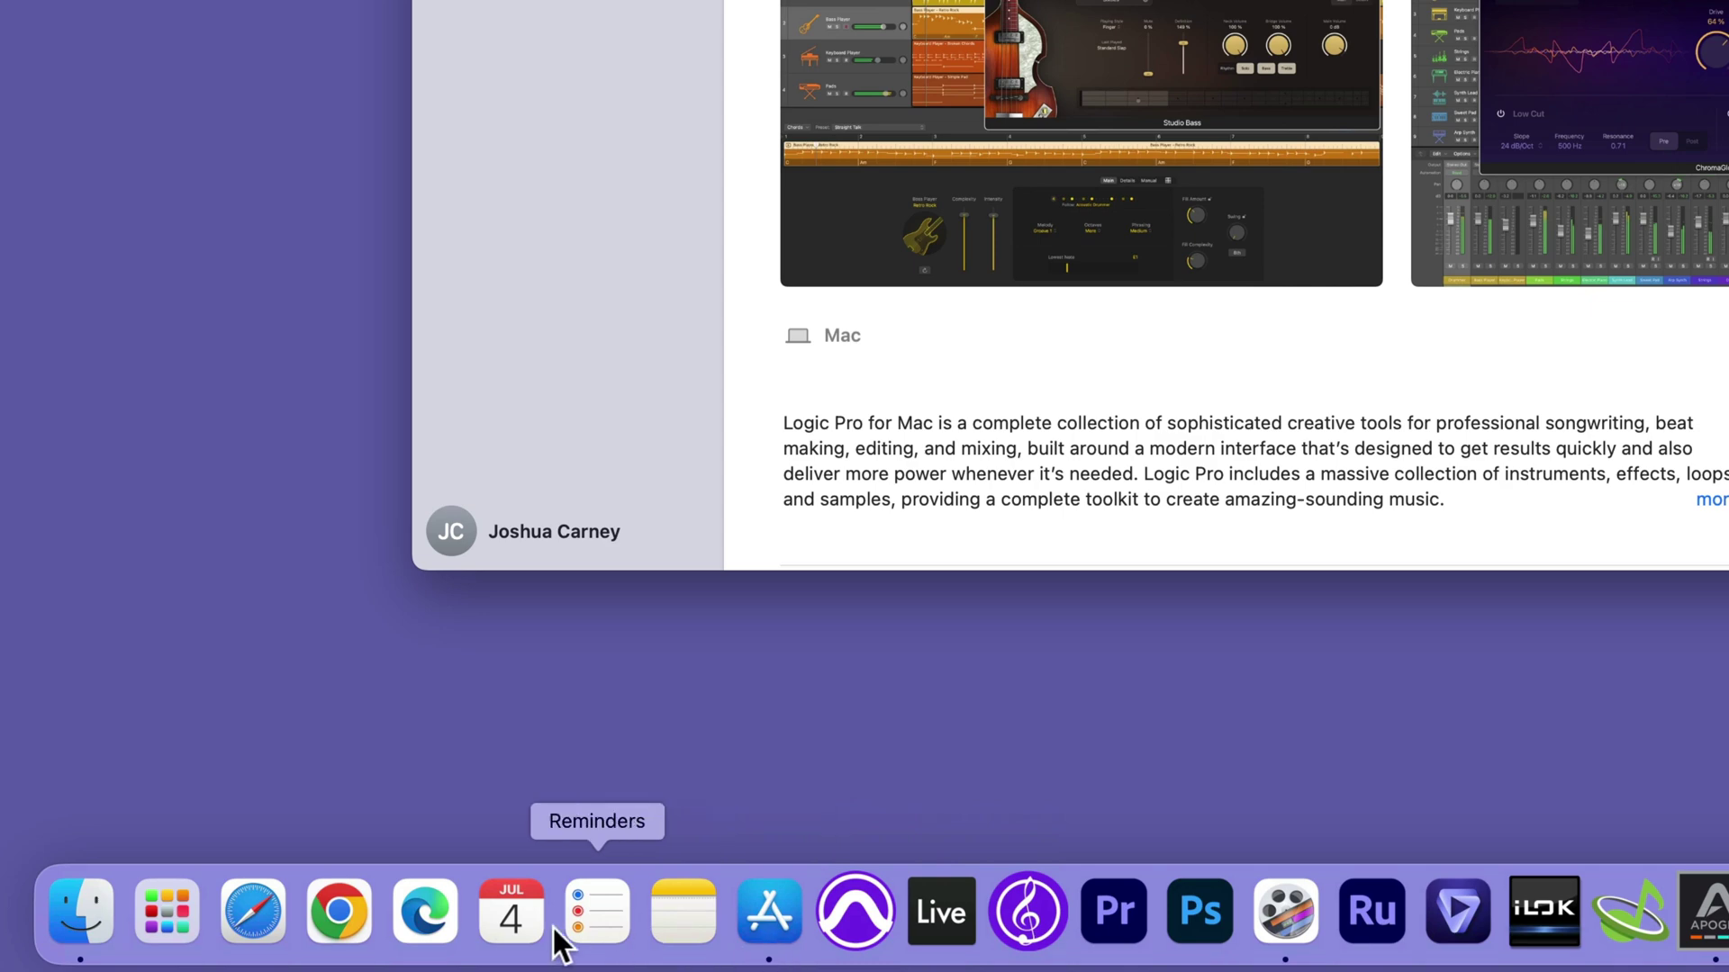
left_click(180, 908)
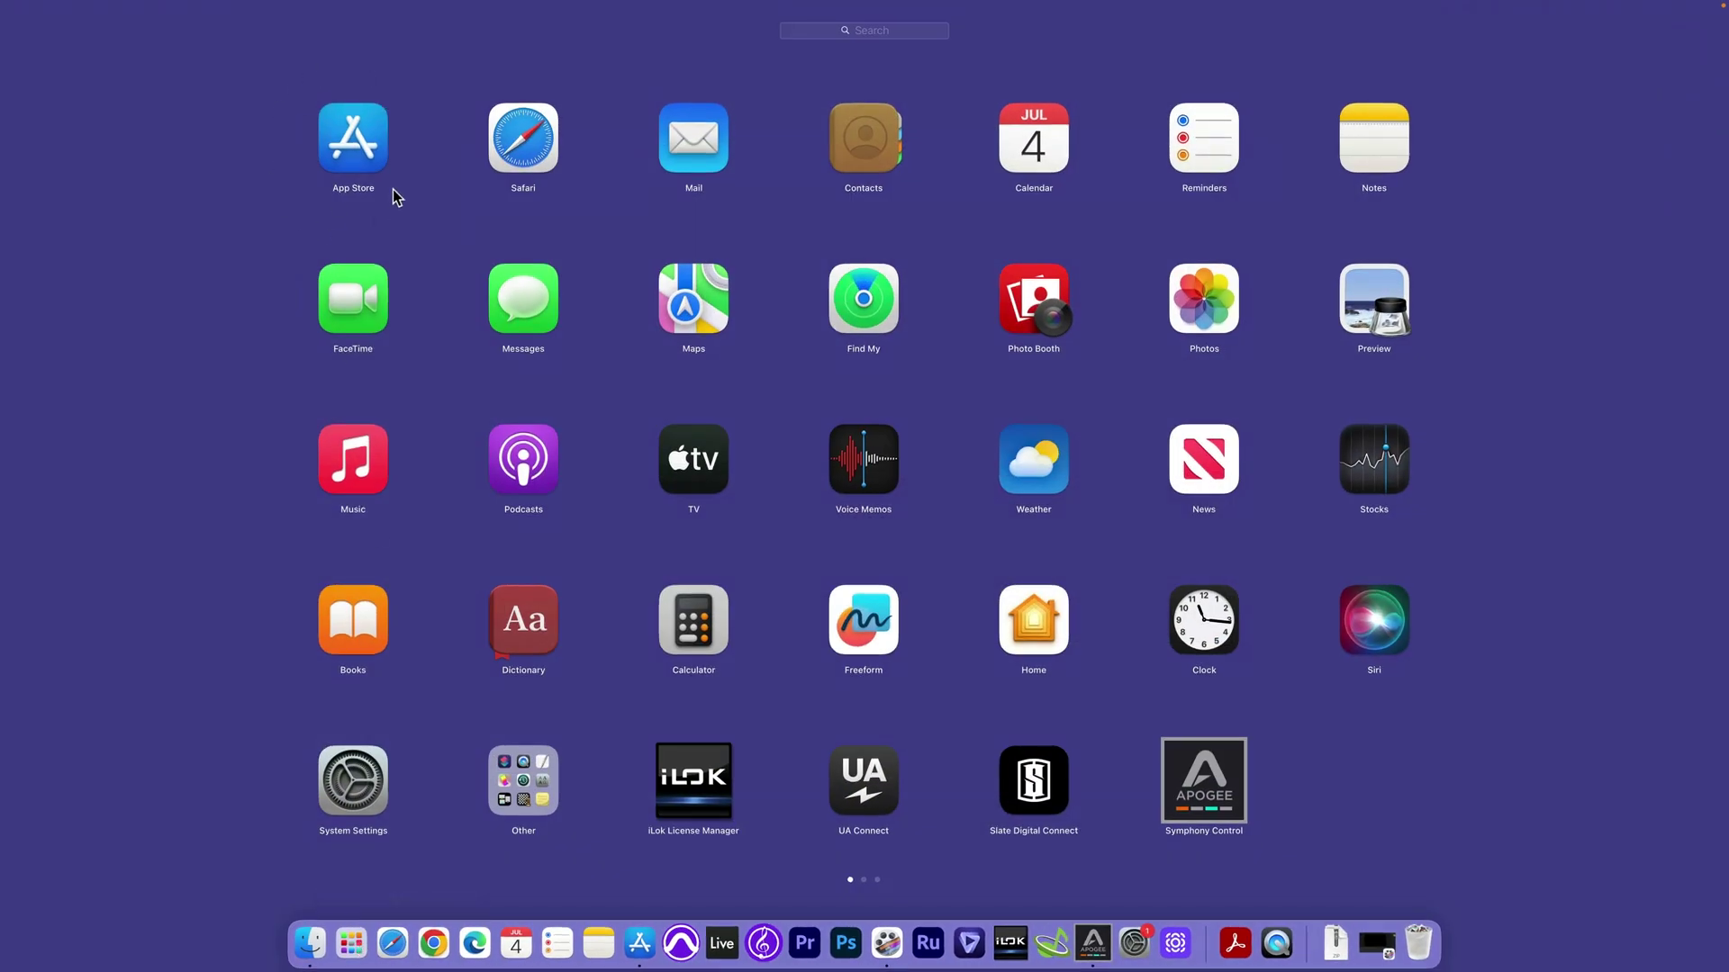
left_click(435, 54)
key("super+space")
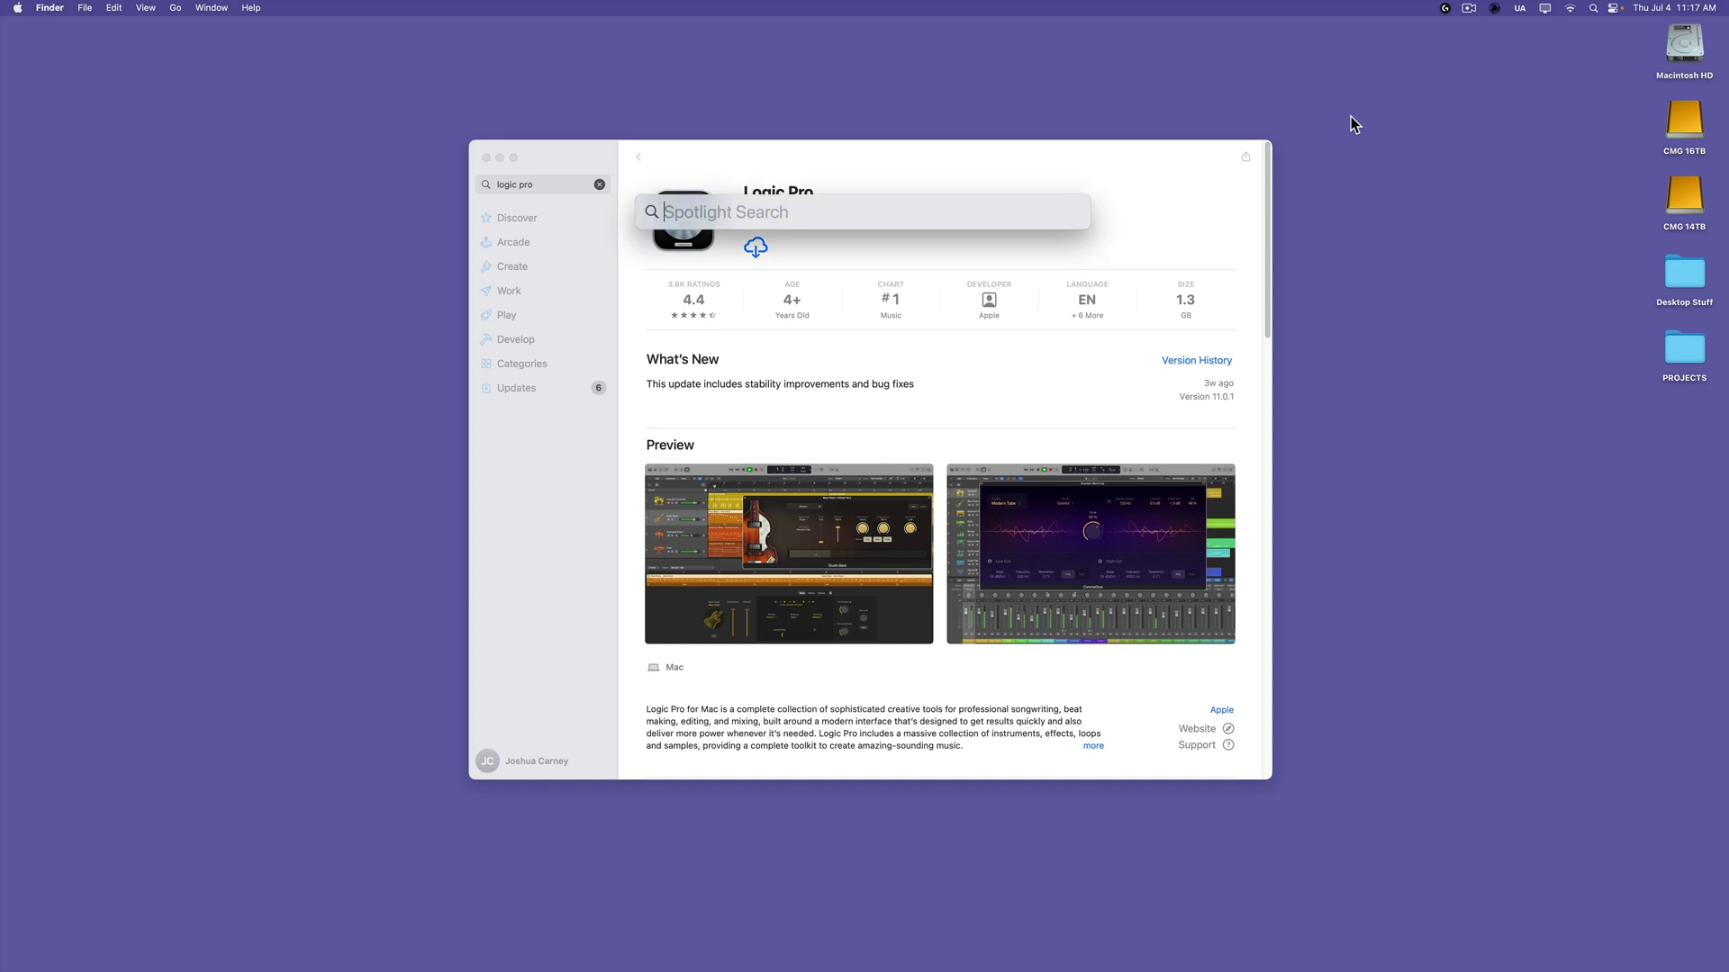
type("app store")
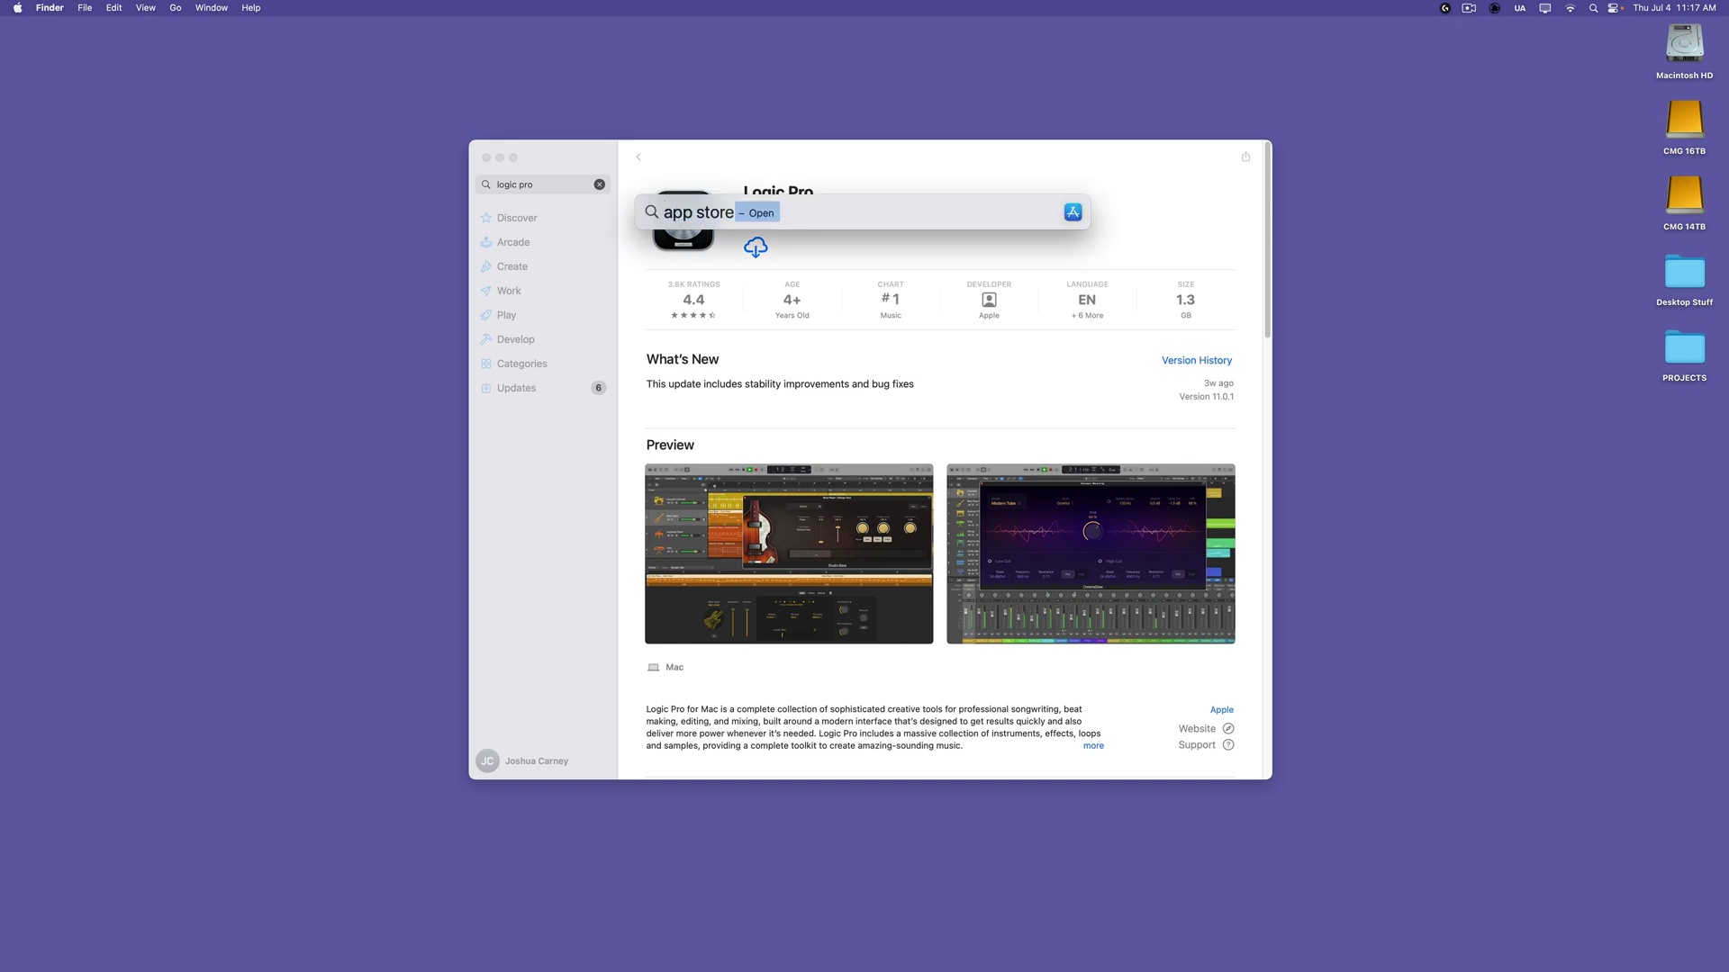
key("Return")
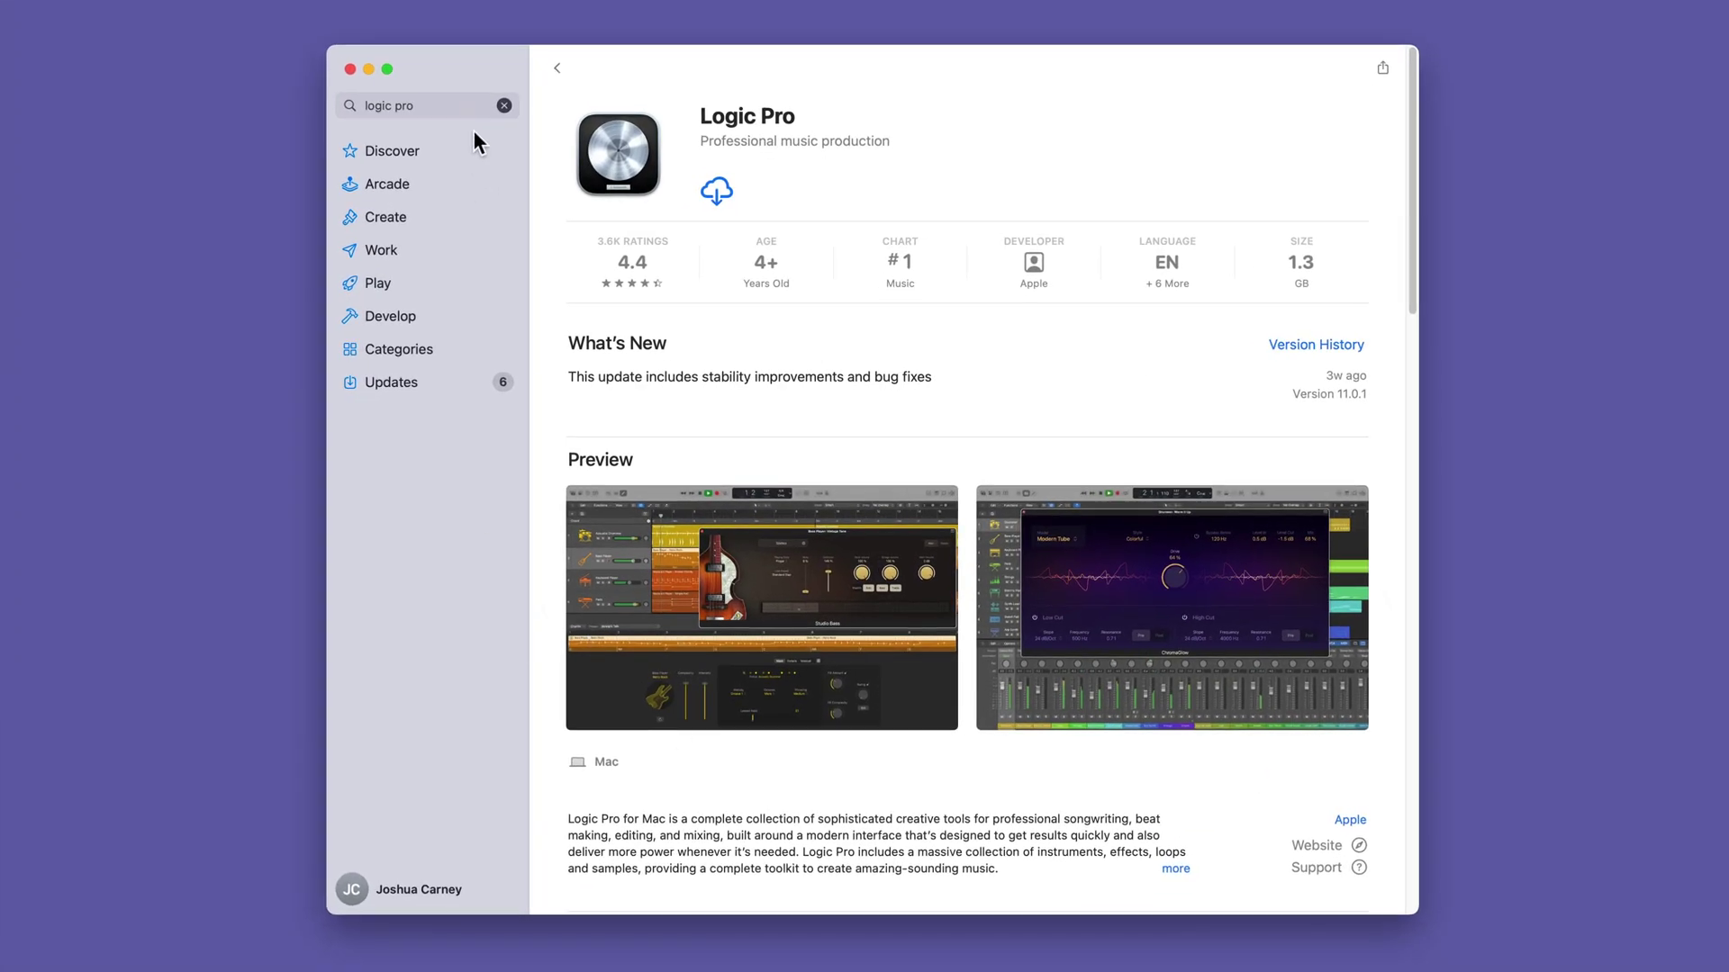
Step: Download and install Logic Pro from its App Store page
left_click(444, 97)
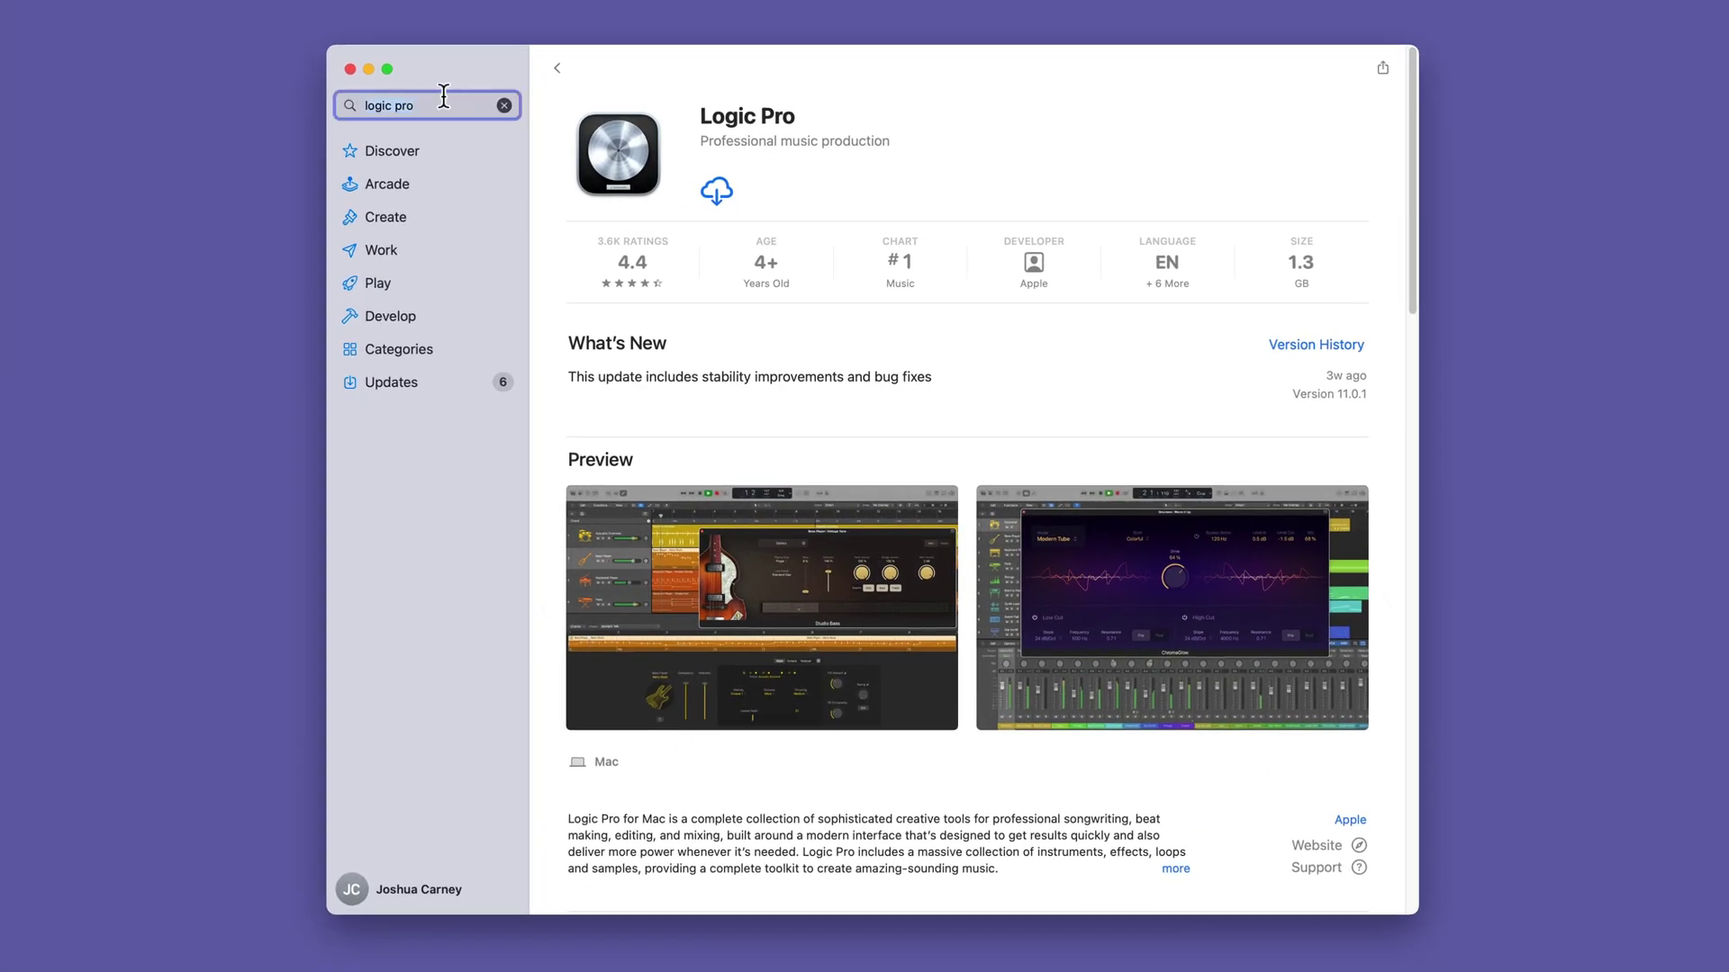
left_click(448, 516)
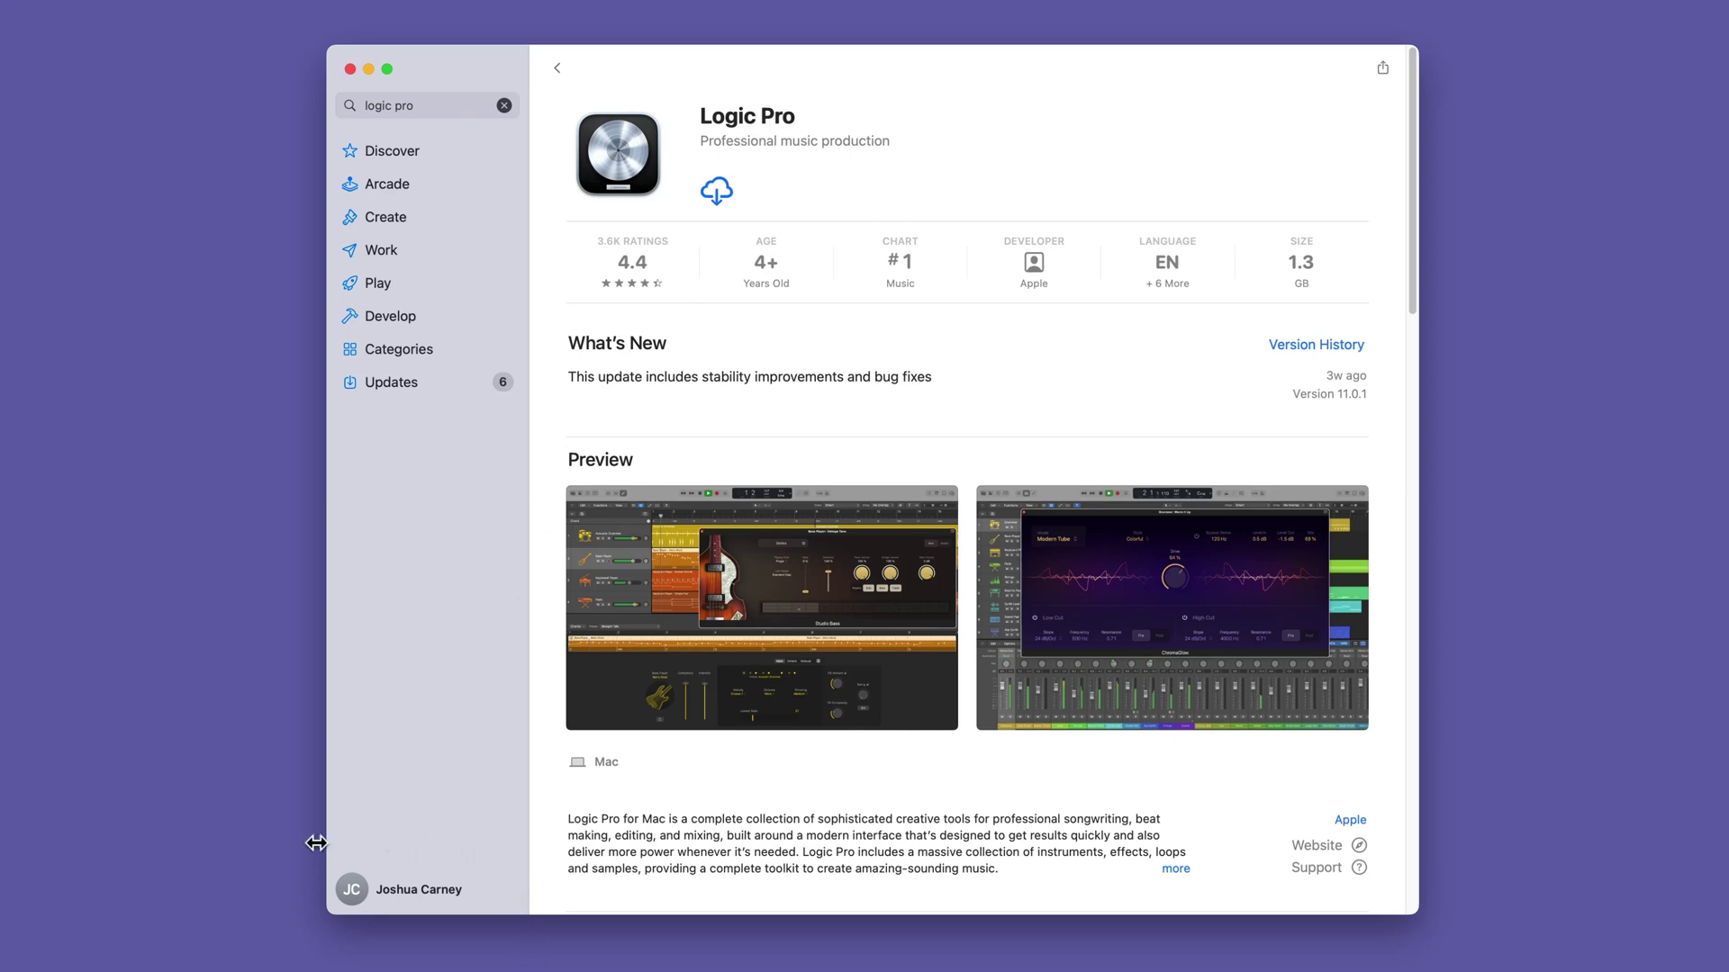
left_click(717, 191)
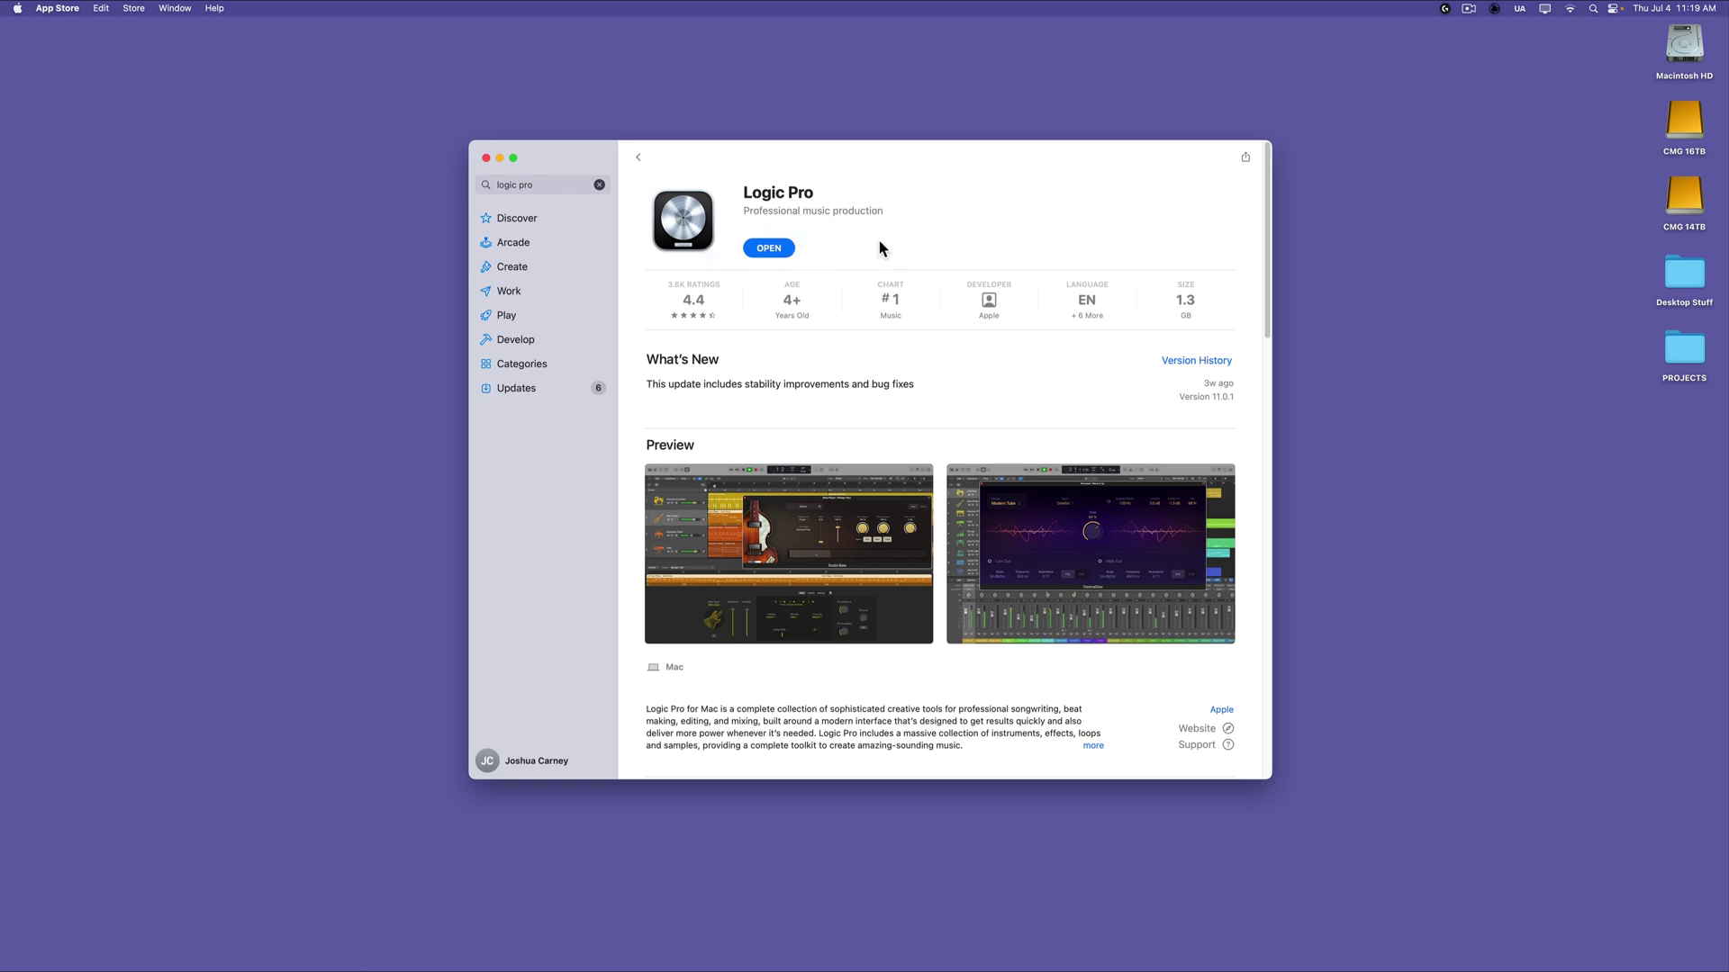
Step: Close the App Store window and go to the Applications folder
left_click(487, 159)
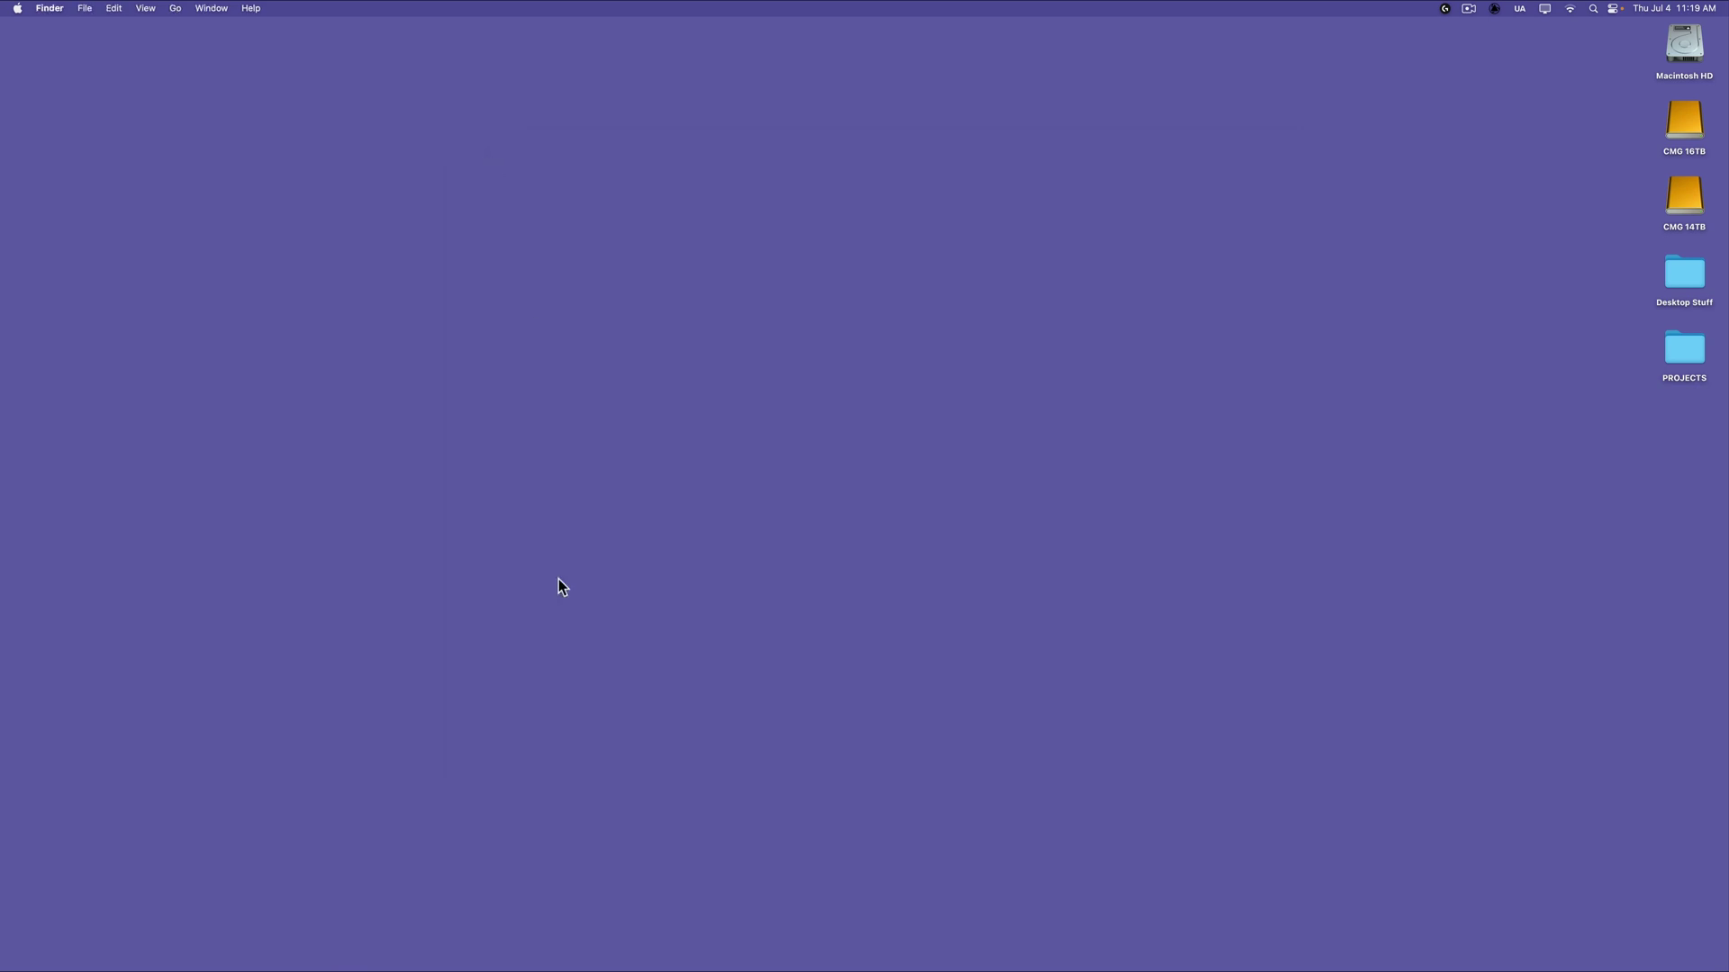
mouse_move(576, 970)
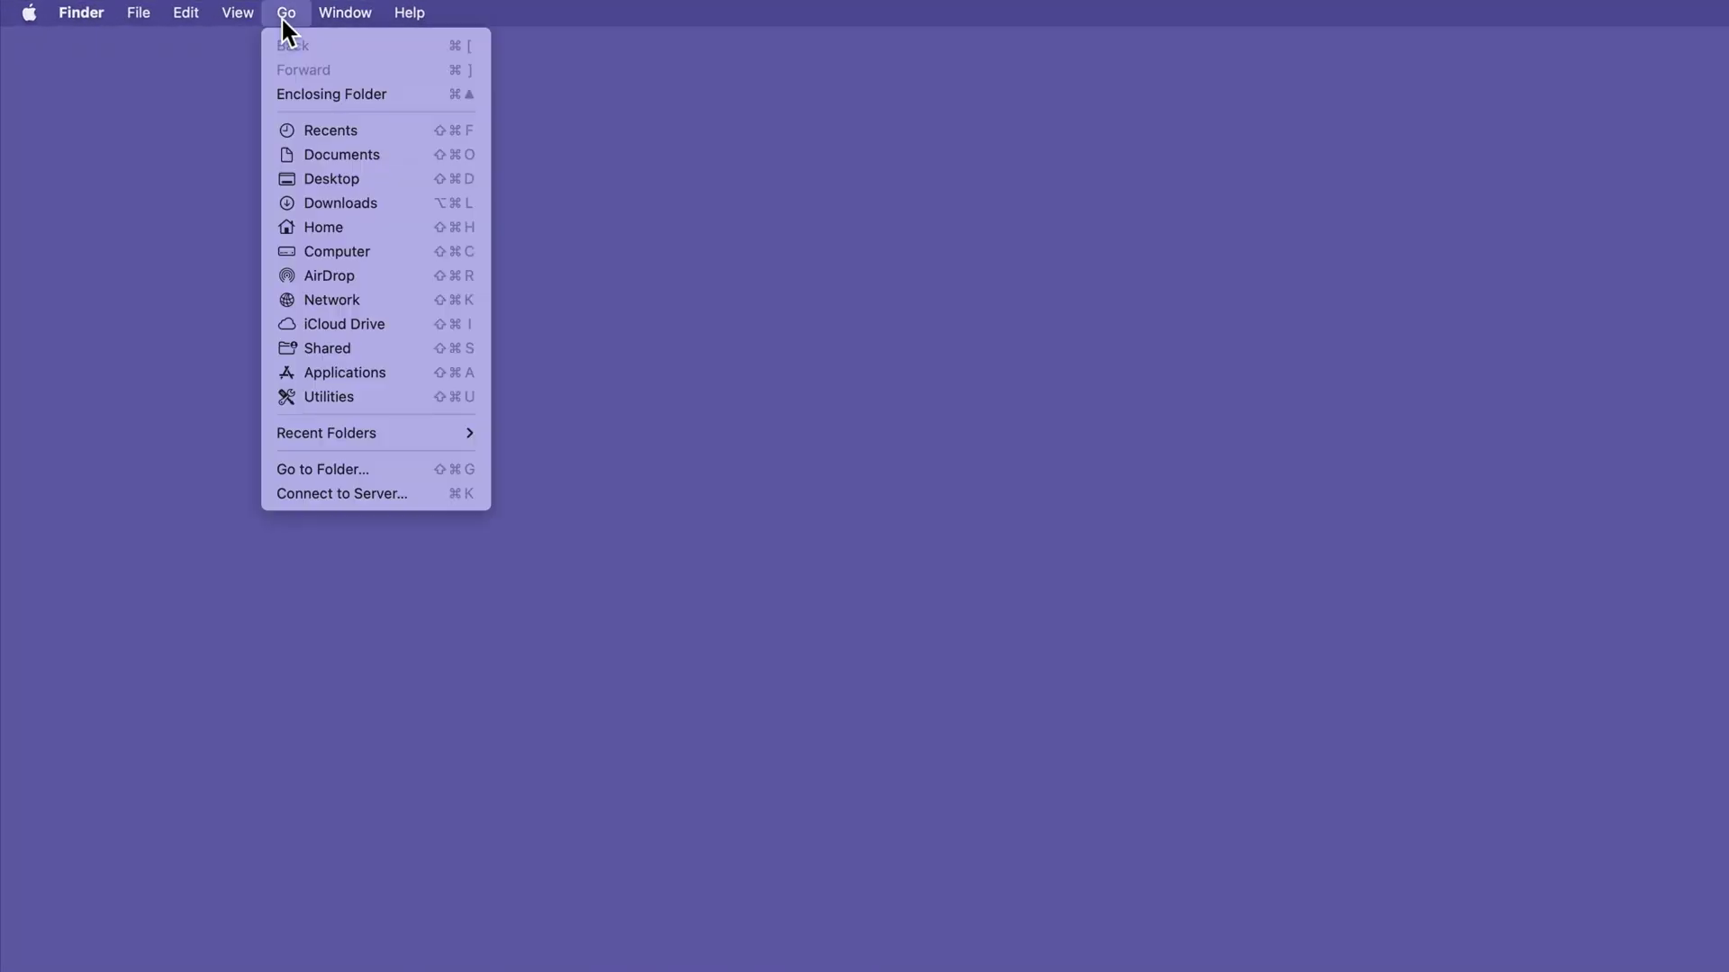
left_click(356, 375)
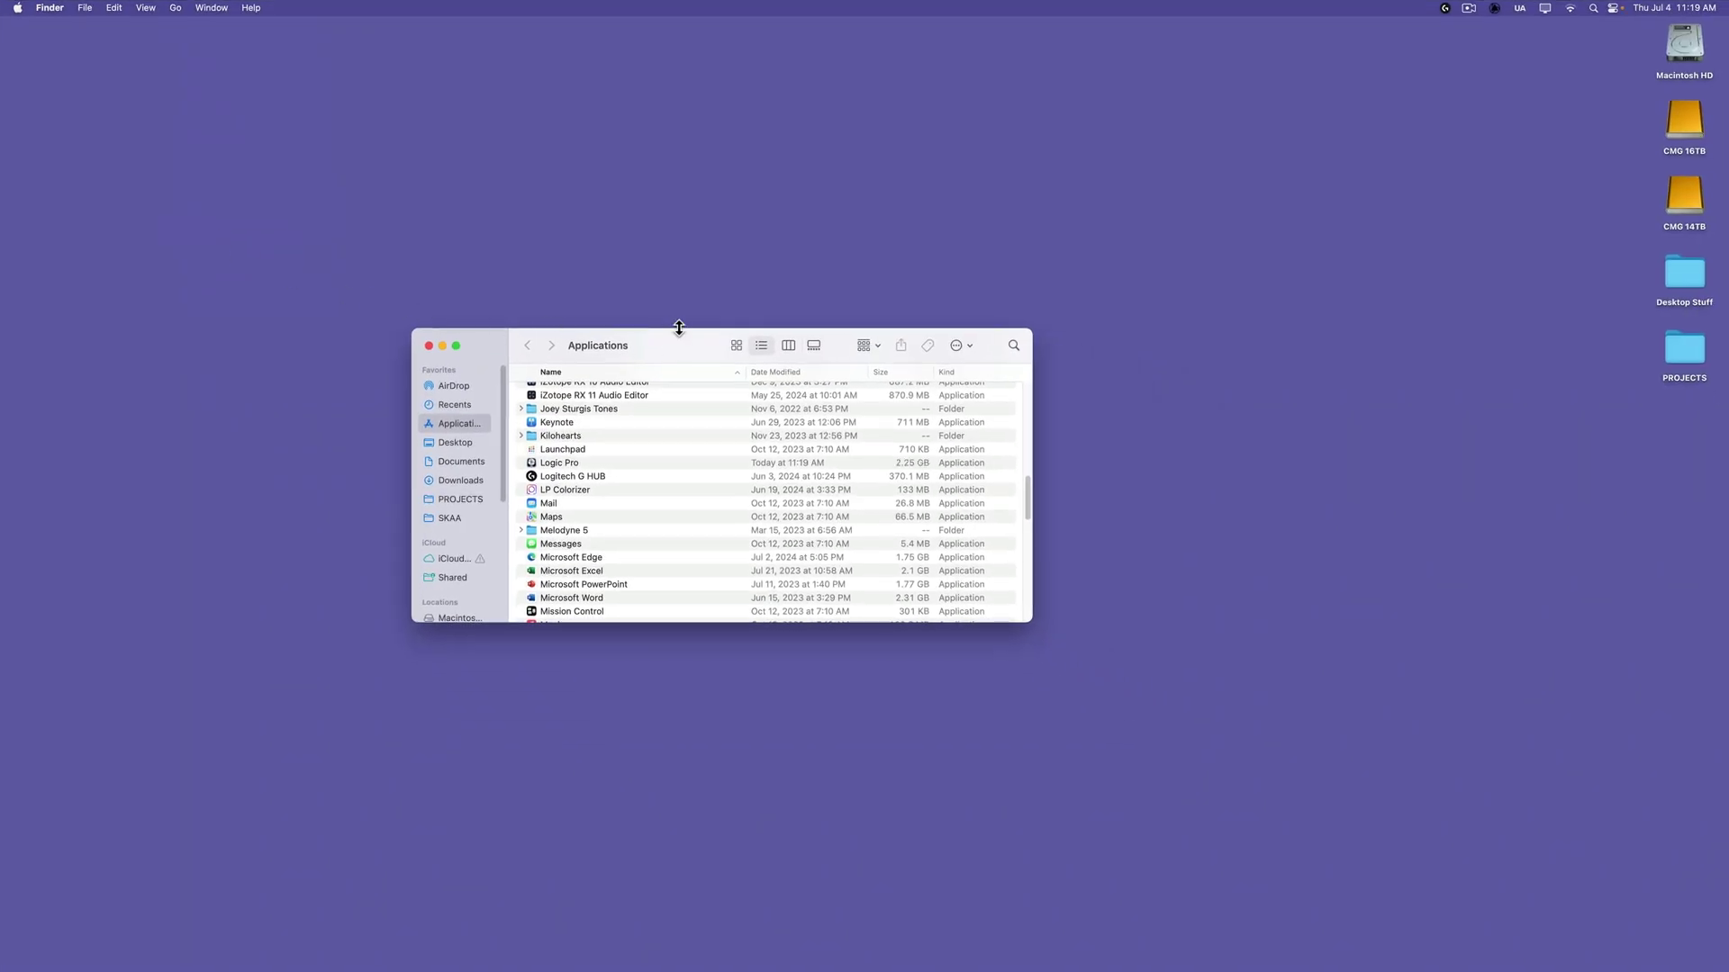
Step: Enlarge the Applications window, drag Logic Pro into the Dock, and close the window
left_click_drag(679, 327, 679, 136)
left_click_drag(1032, 623, 1181, 766)
scroll(715, 576, "up", 5)
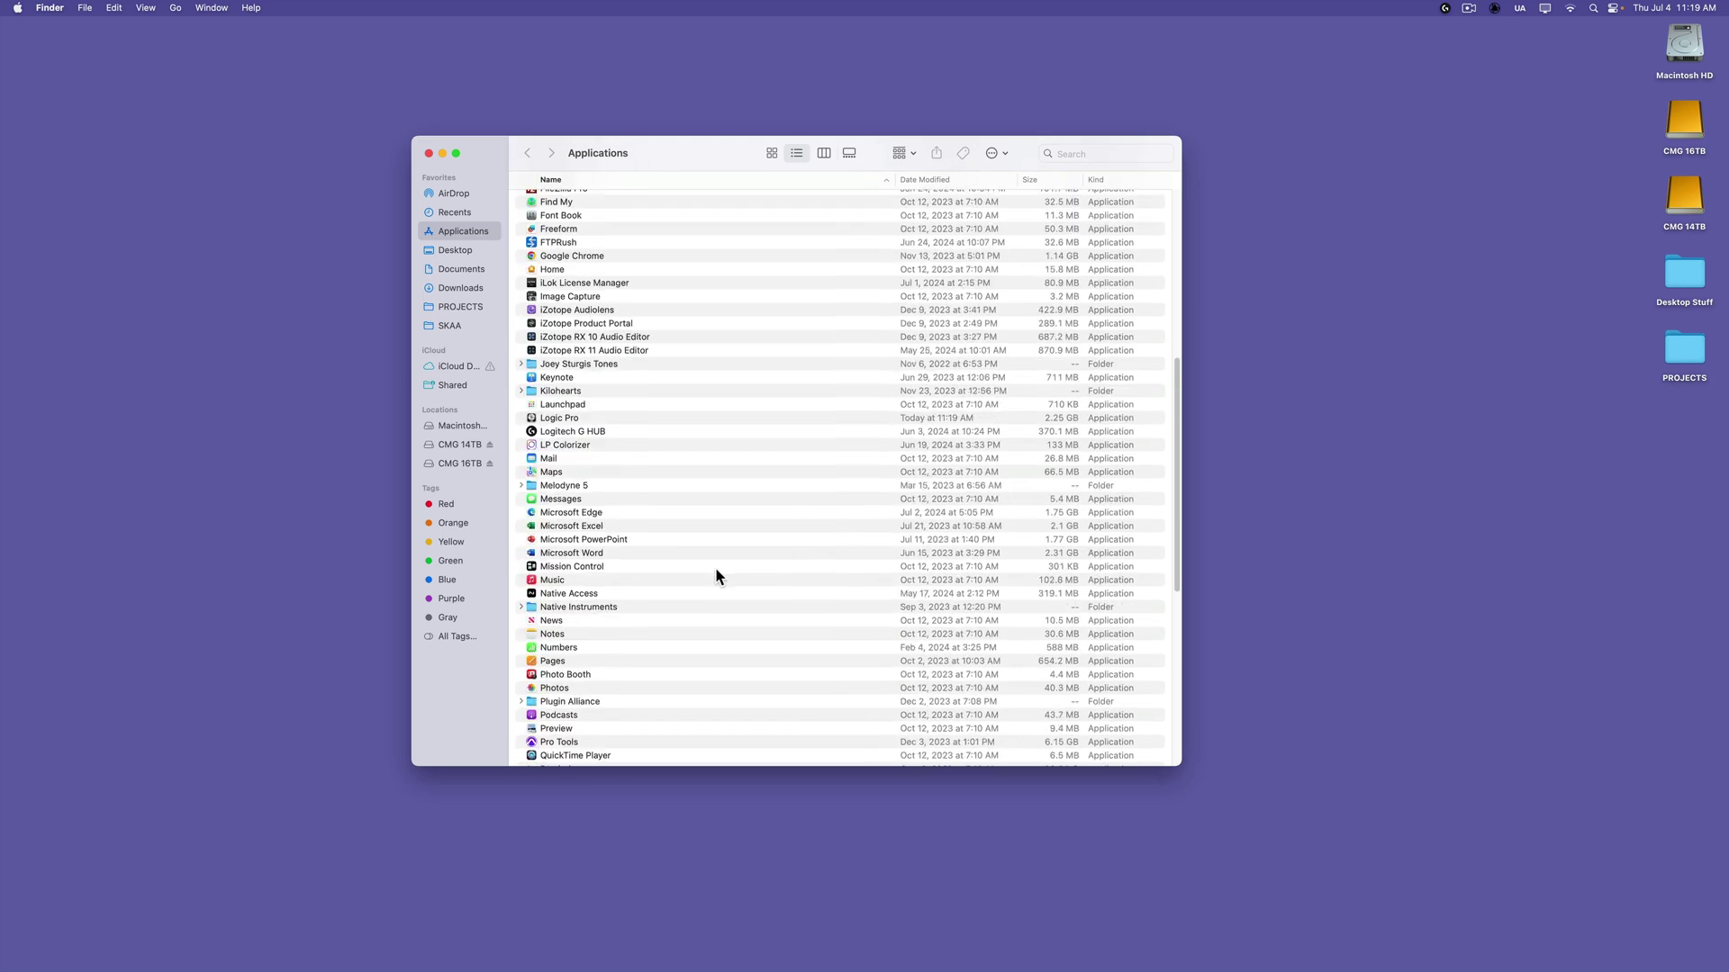
scroll(716, 569, "up", 1)
left_click(601, 425)
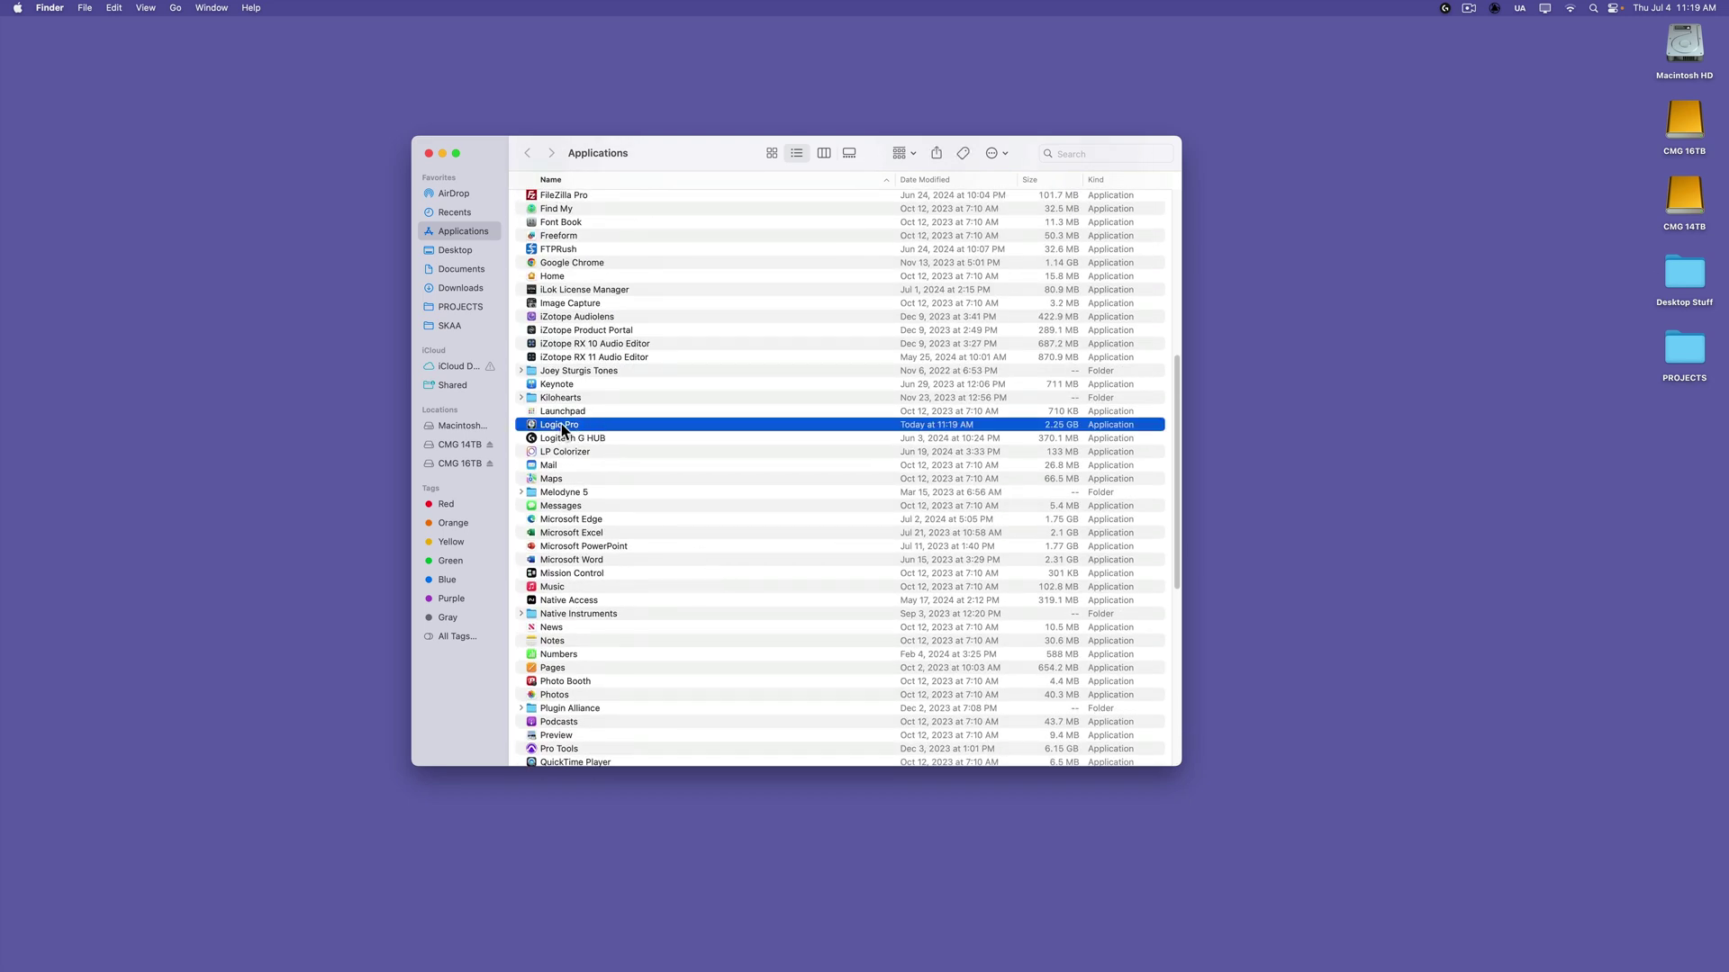
left_click_drag(560, 423, 652, 958)
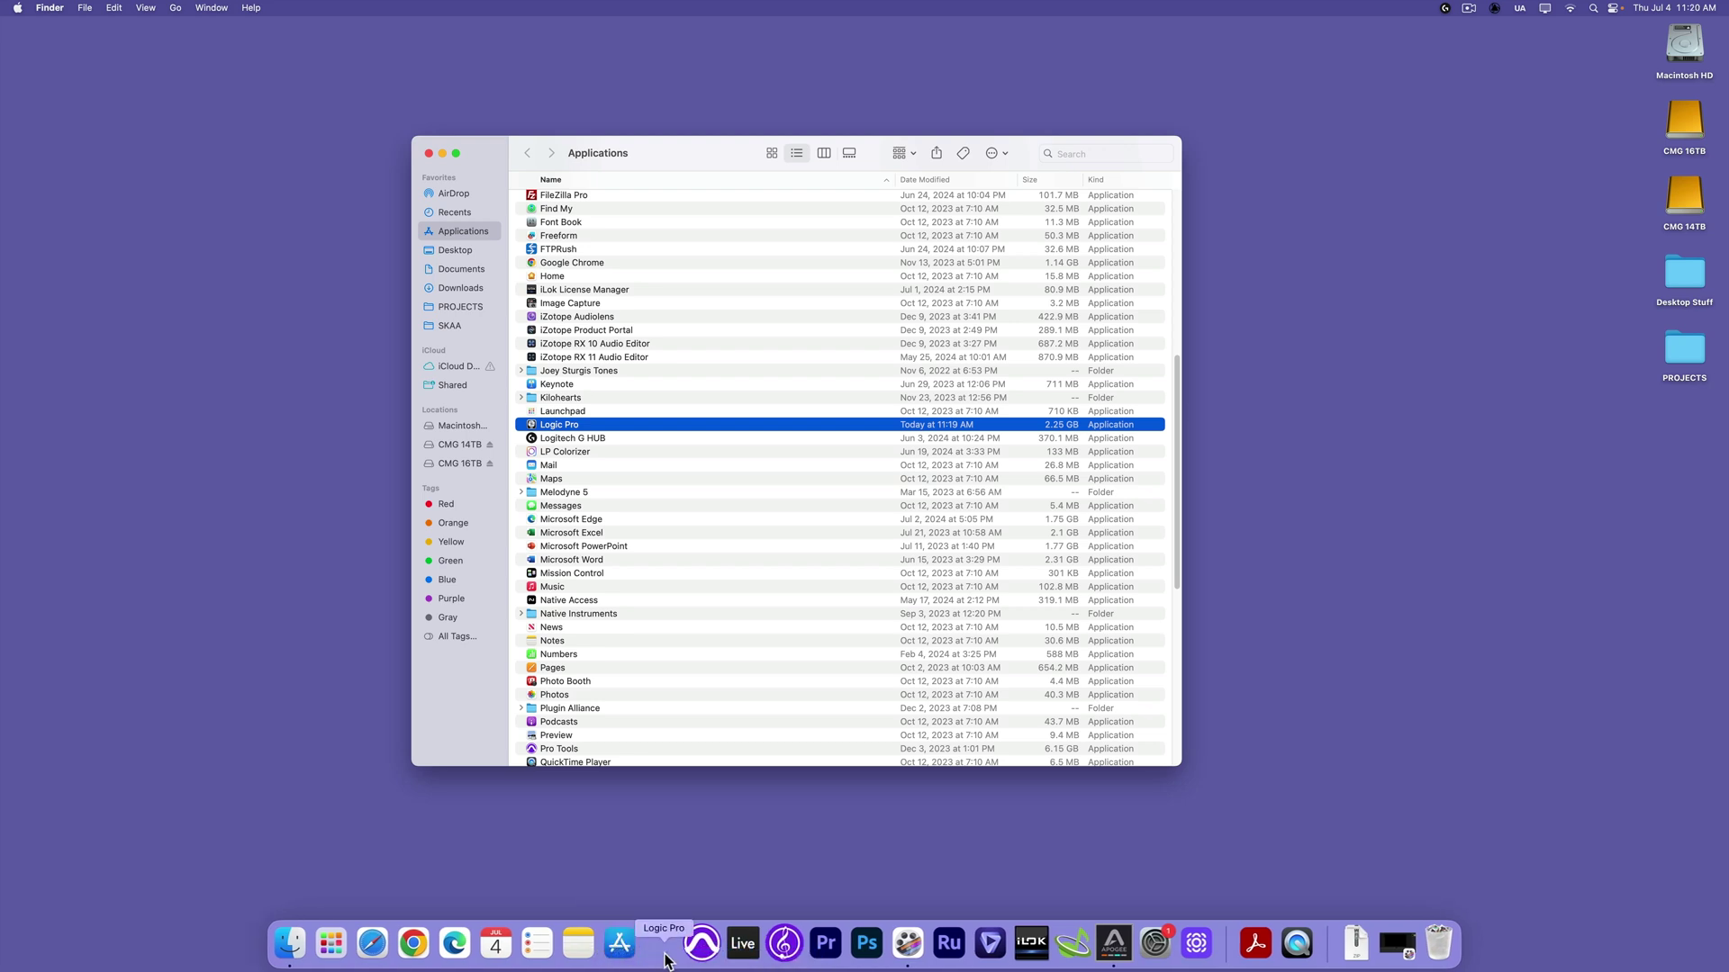
left_click(429, 153)
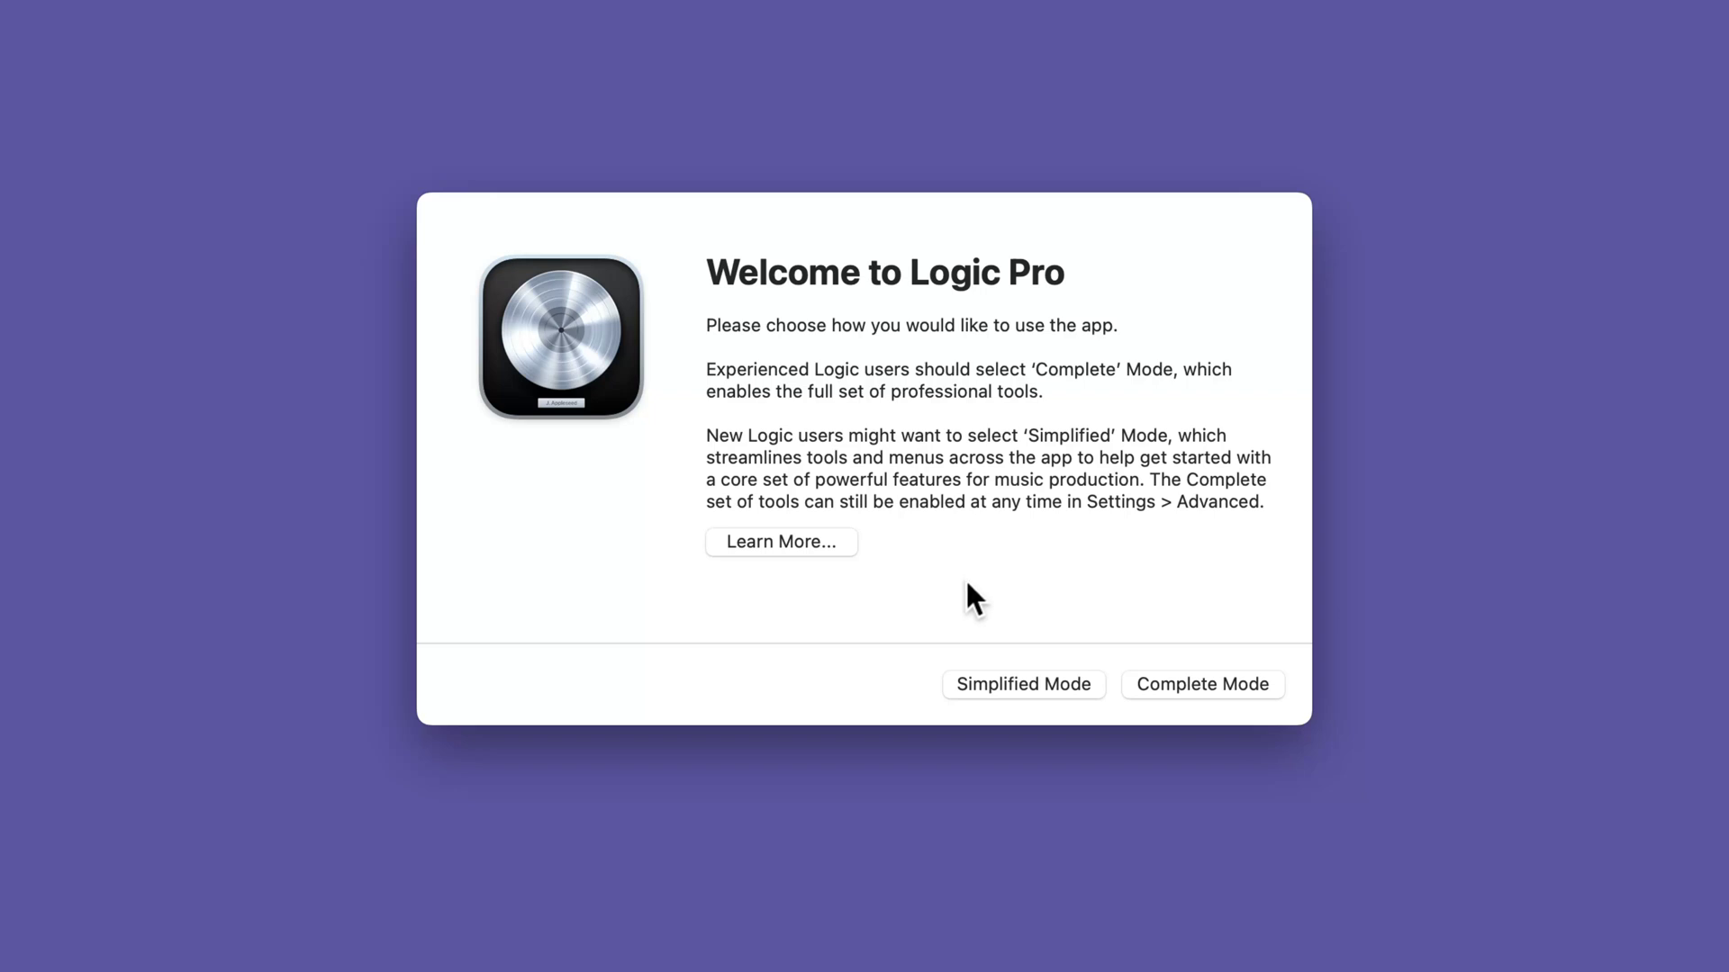
Step: Choose Simplified Mode in the Welcome to Logic Pro dialog
left_click(1009, 691)
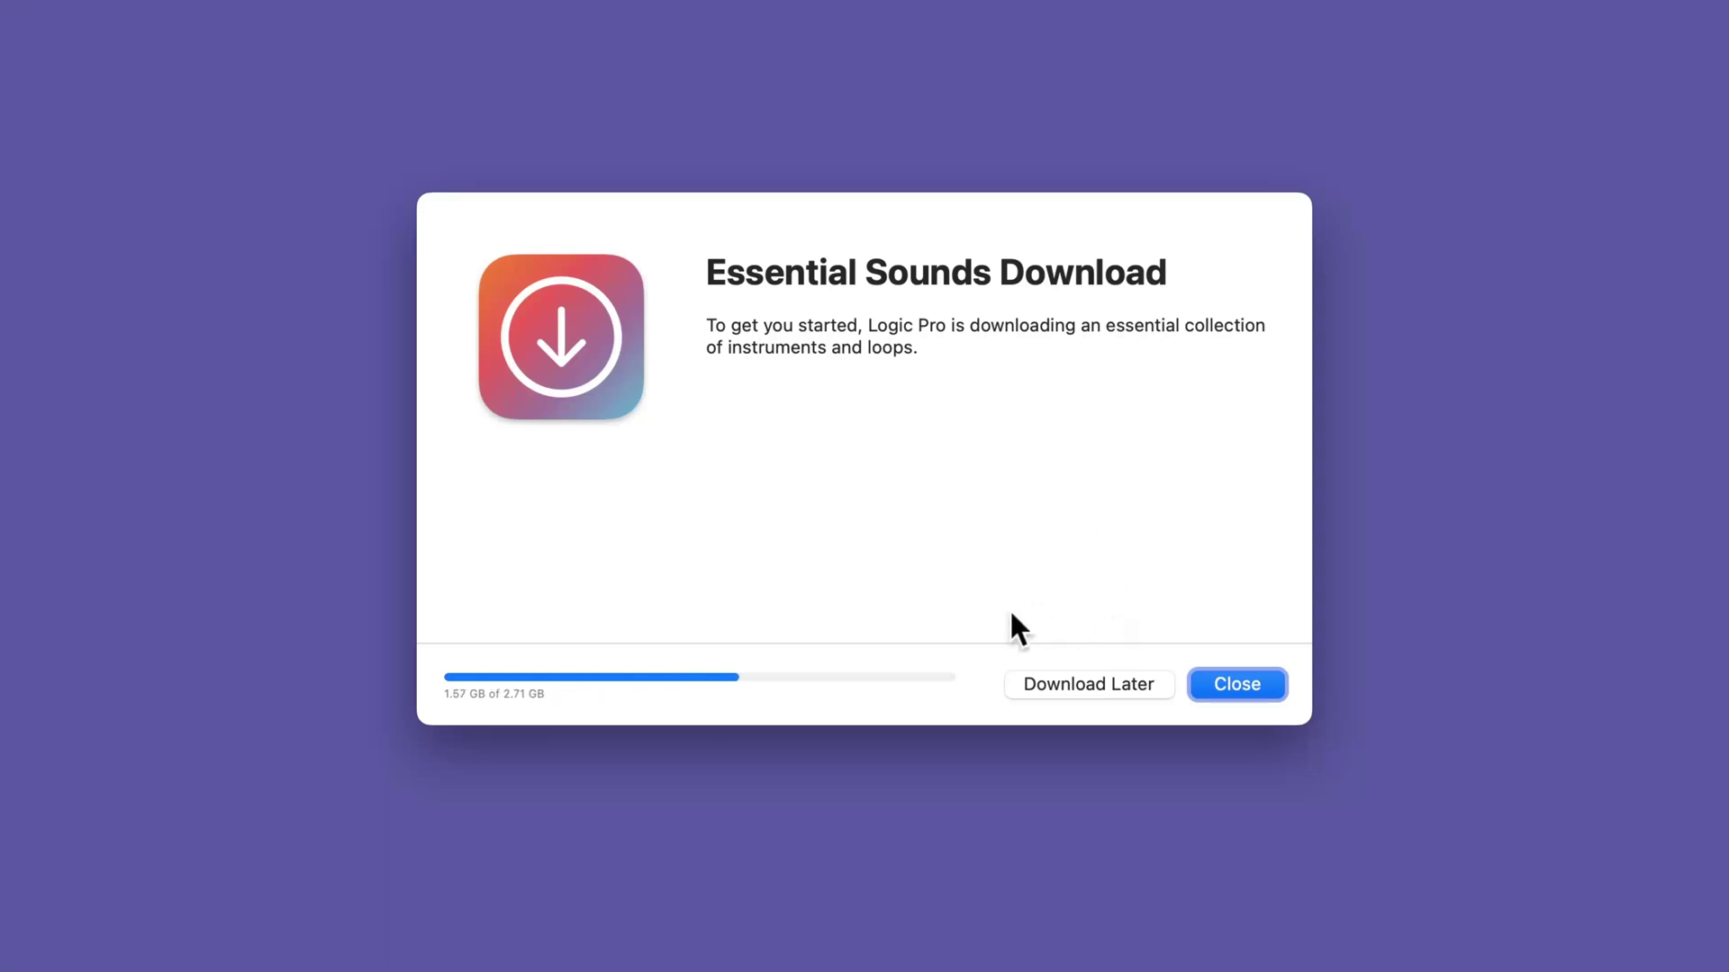
Step: Let the Essential Sounds download continue and move its progress panel aside
left_click(1236, 686)
left_click_drag(942, 404, 1513, 69)
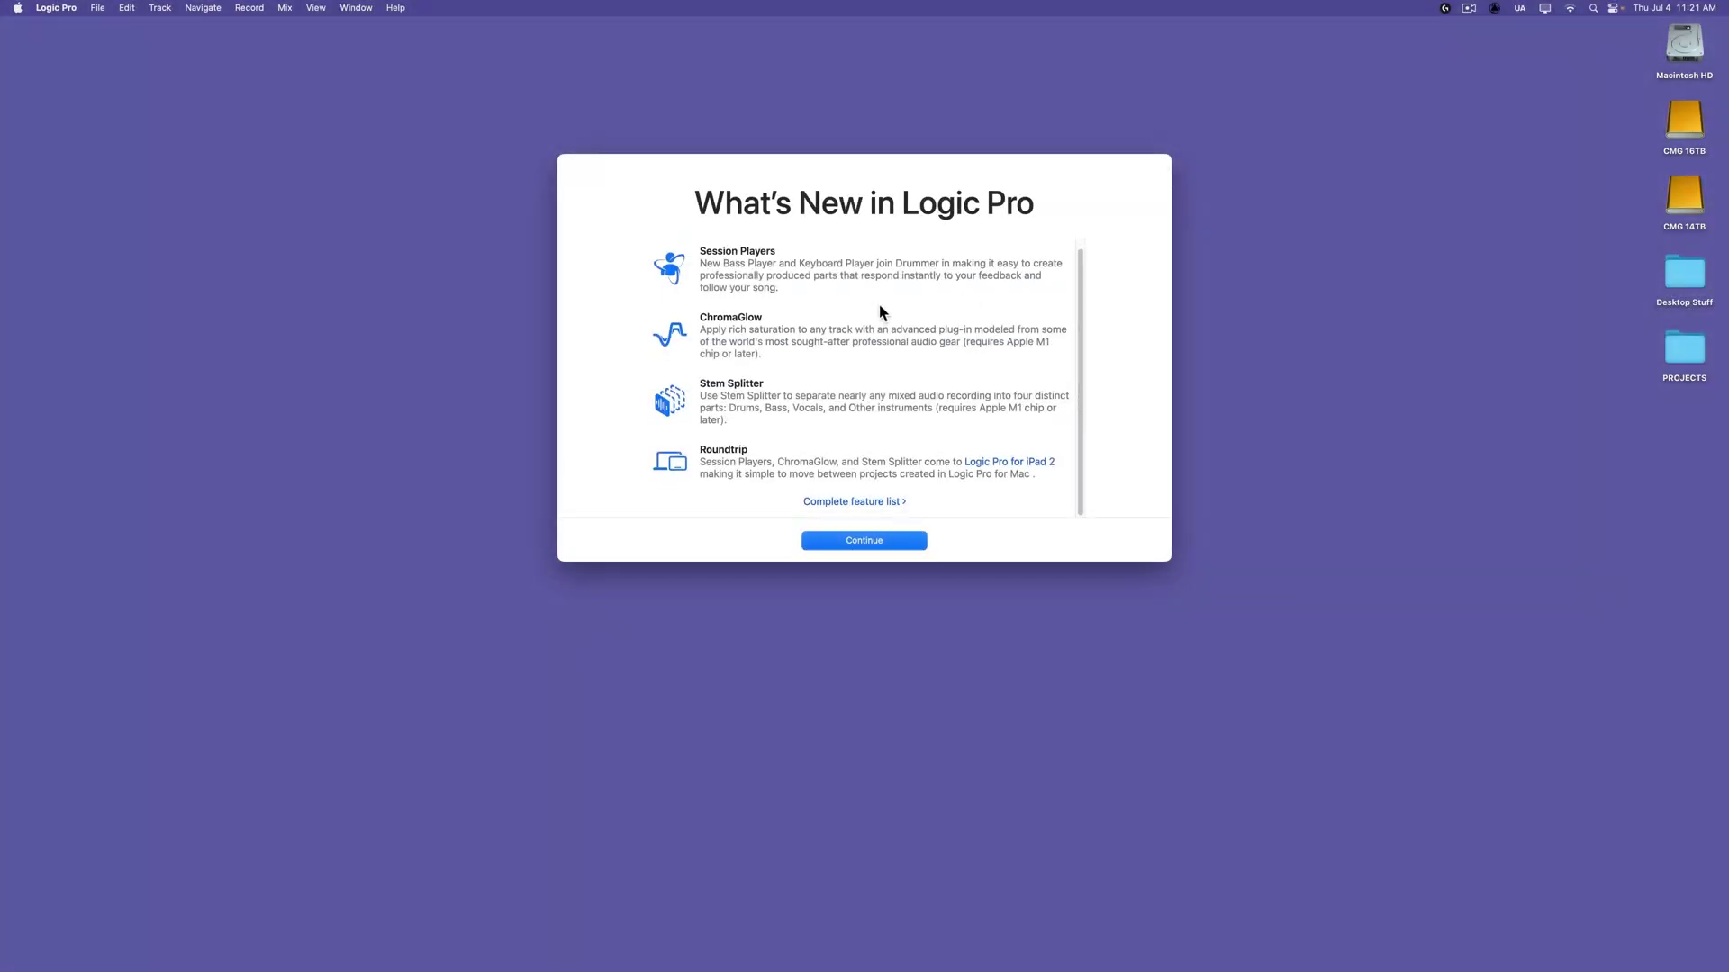
scroll(874, 335, "up", 1)
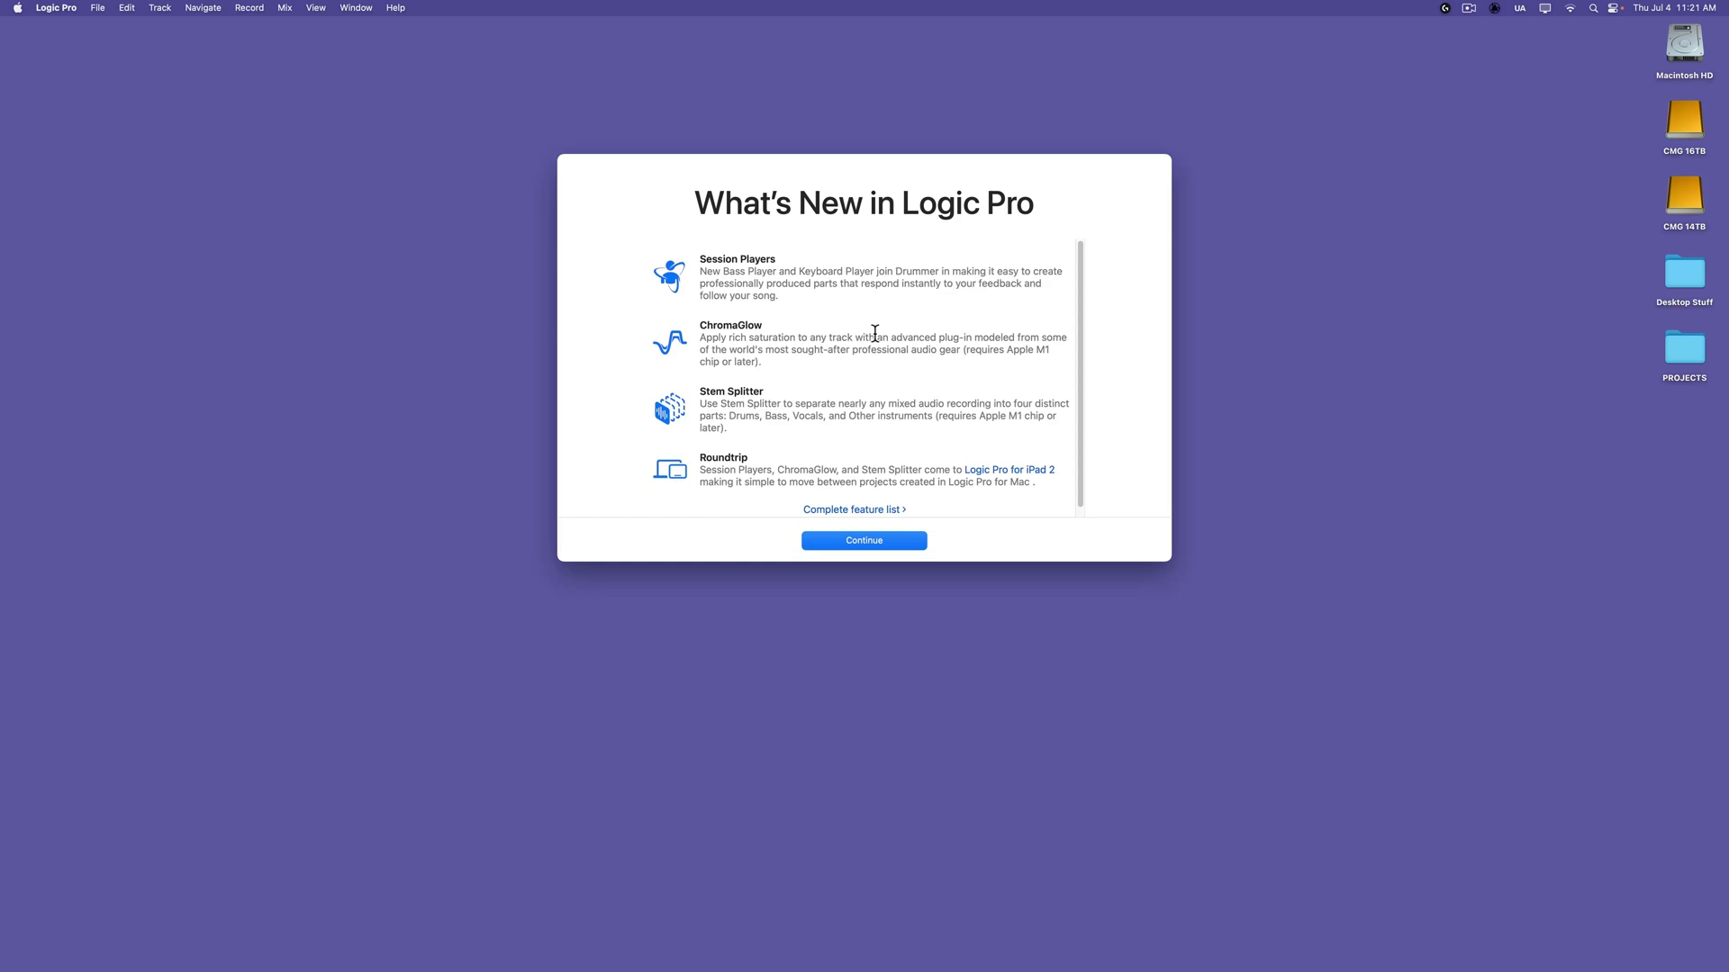
scroll(790, 374, "down", 1)
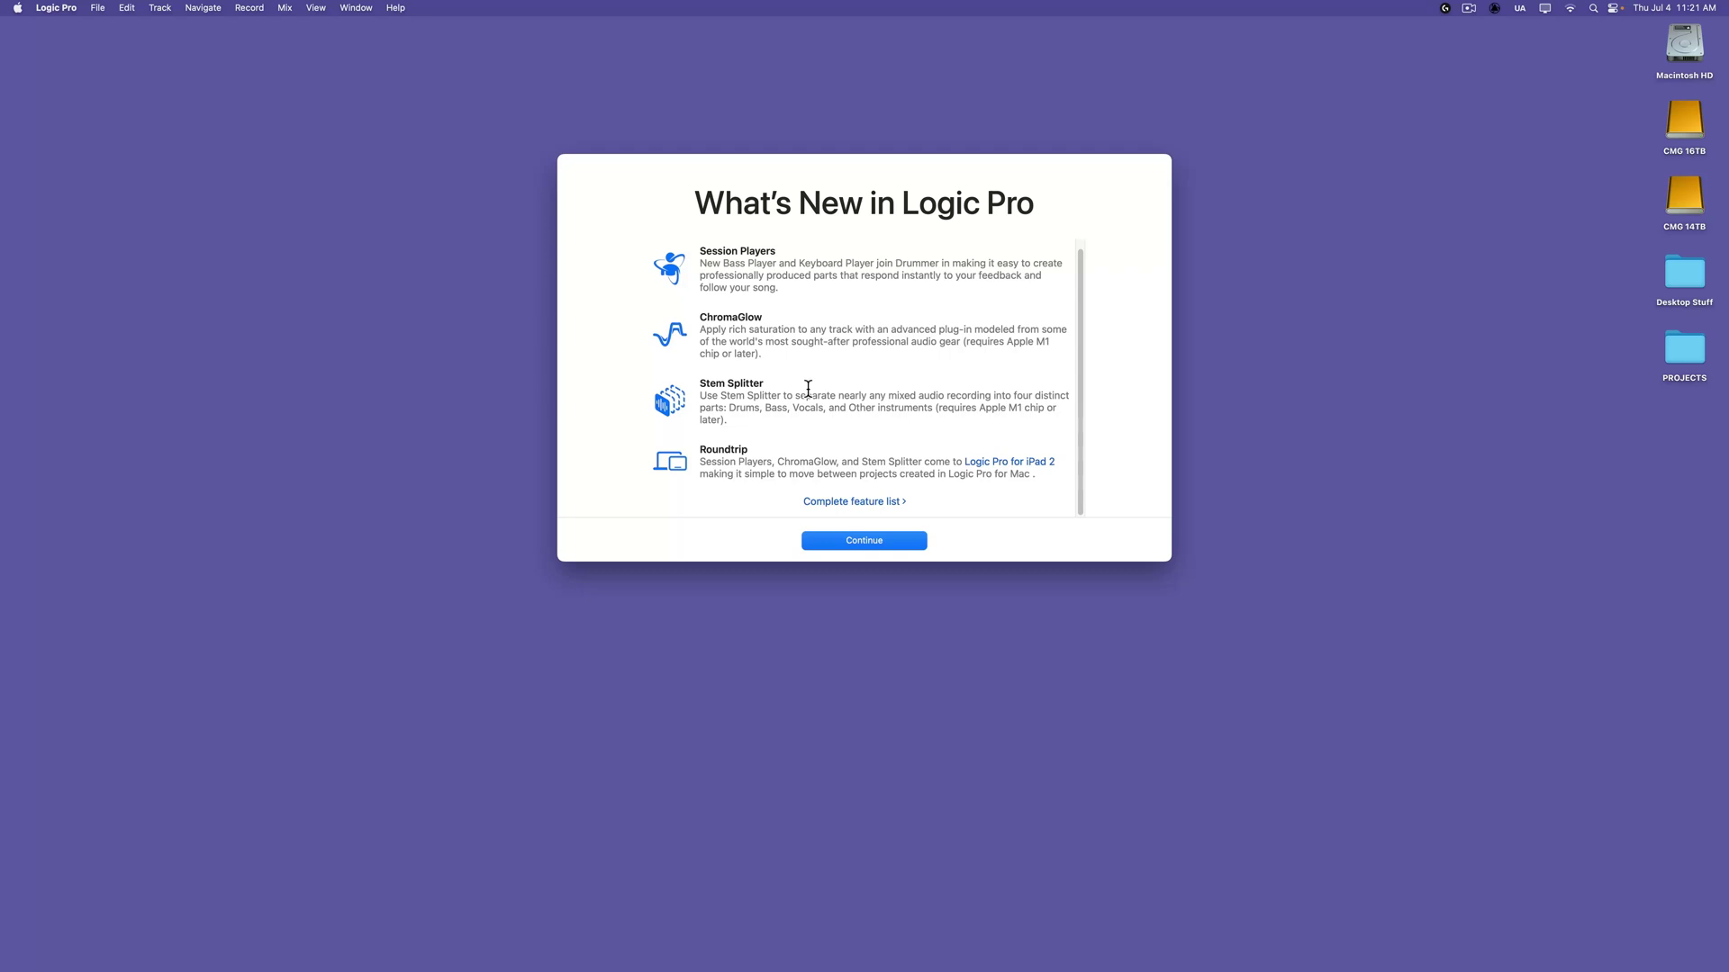
Step: Dismiss What's New, authorize with the account password, and download the three Session Player packages
left_click(877, 541)
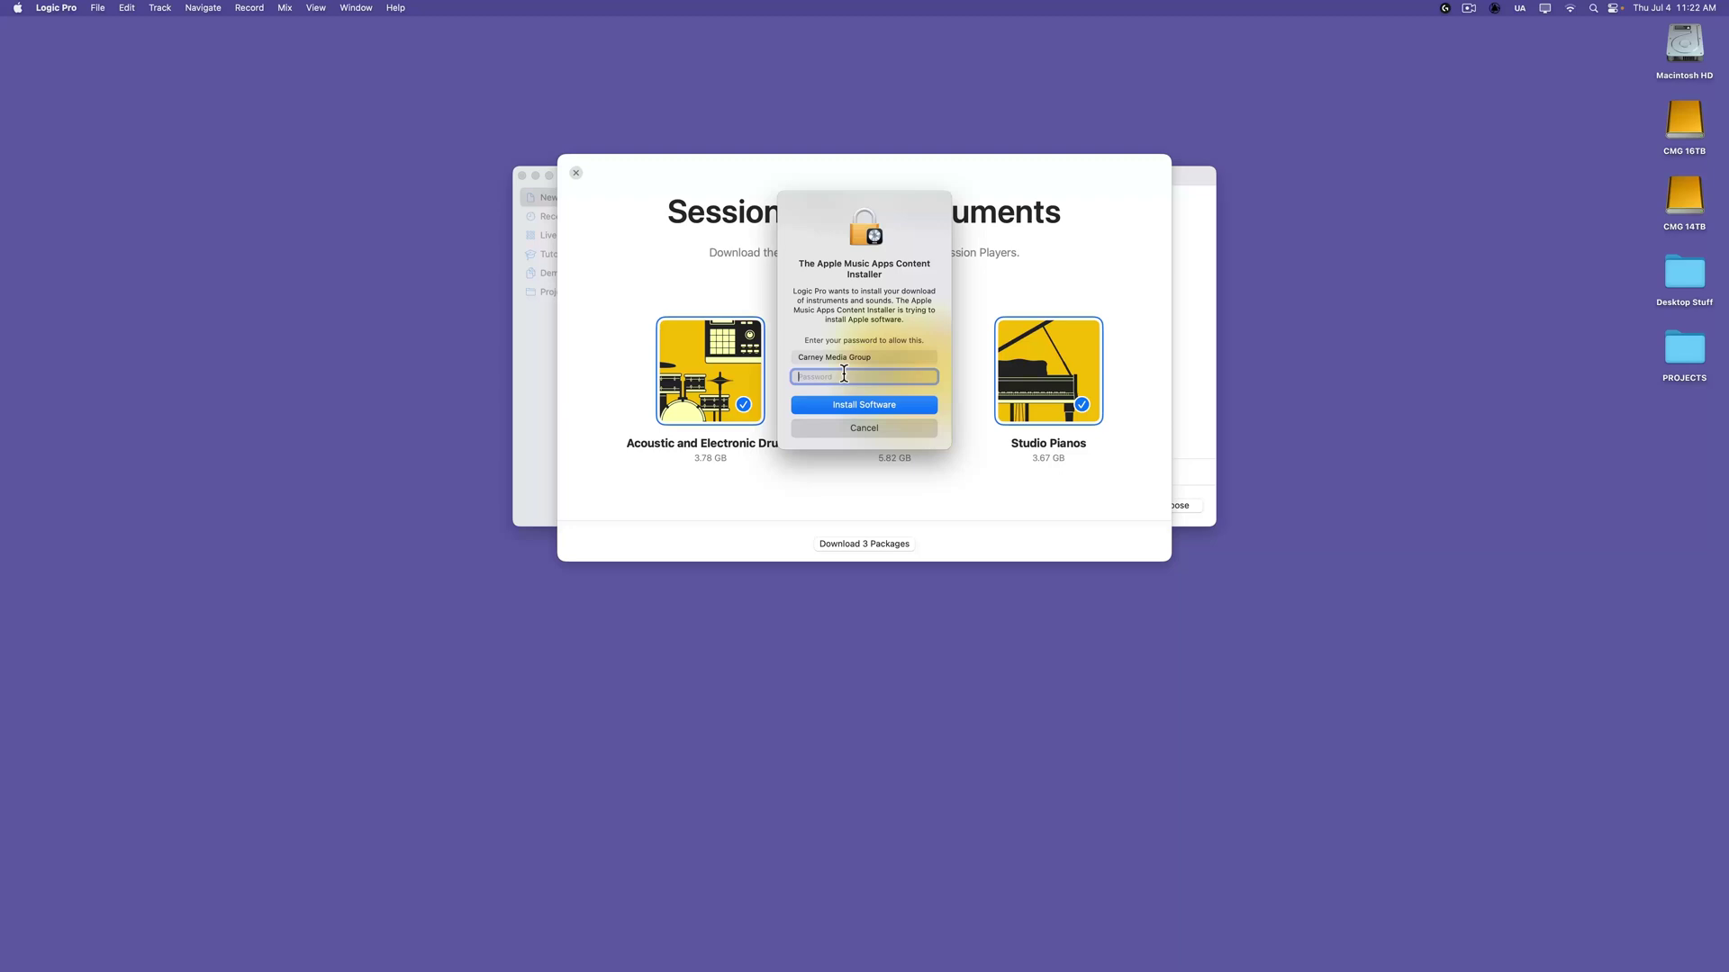
type("••••")
key("Return")
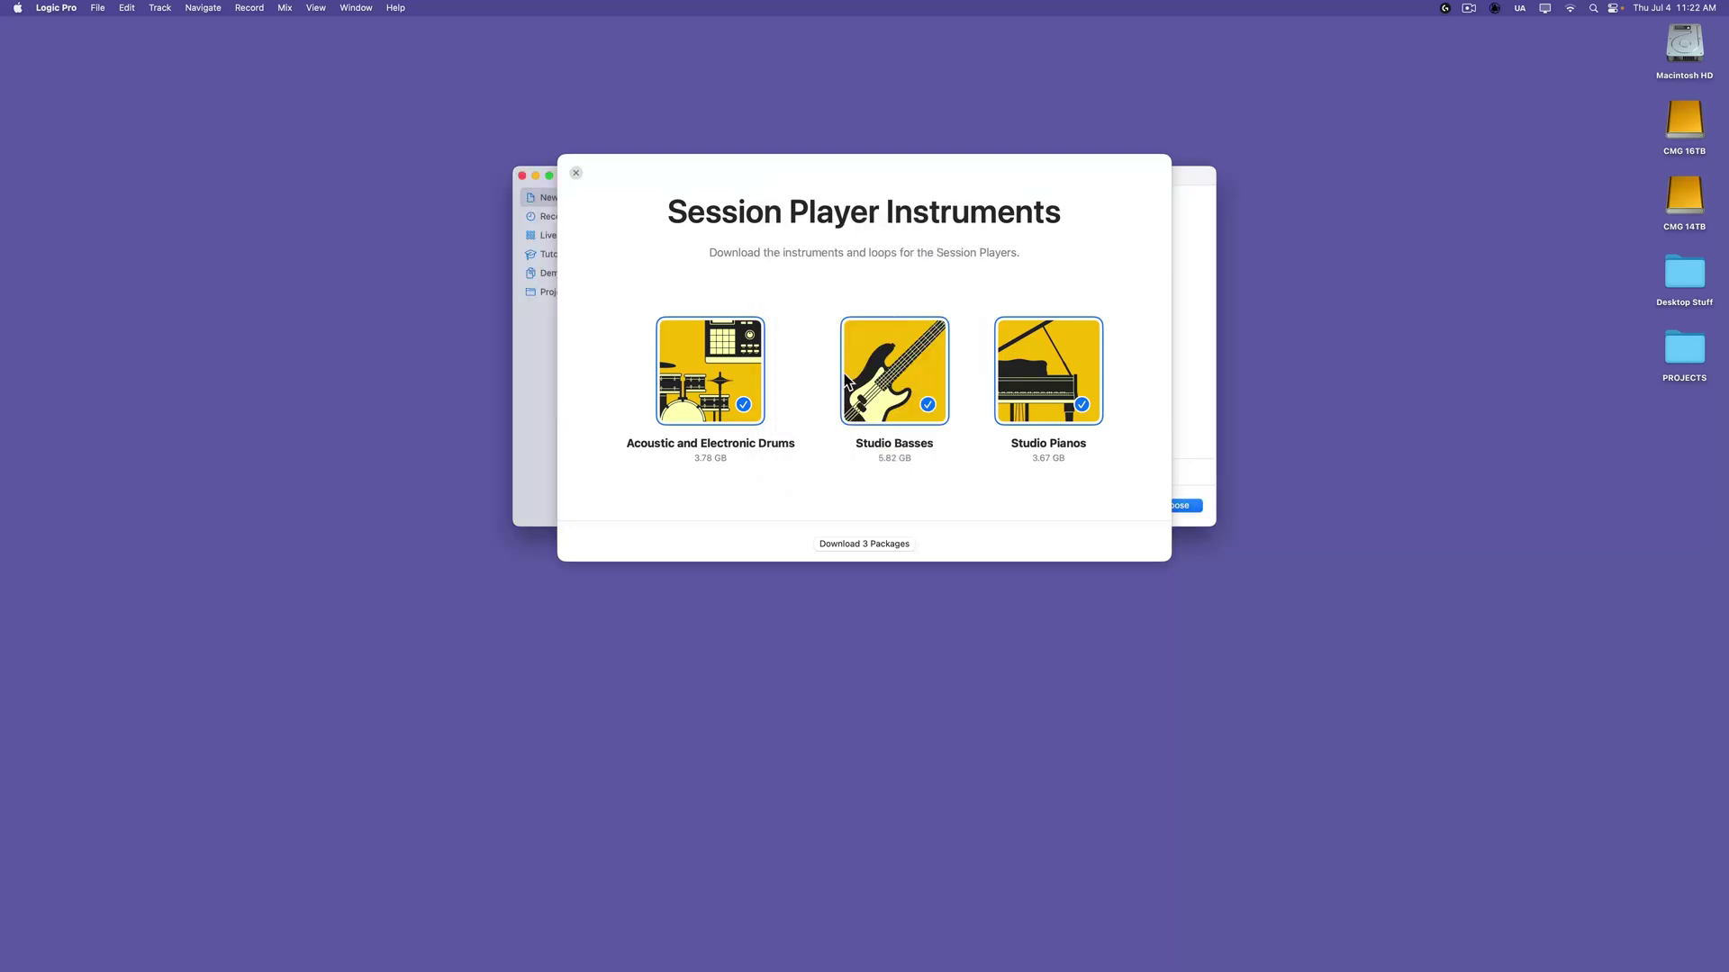
left_click(834, 543)
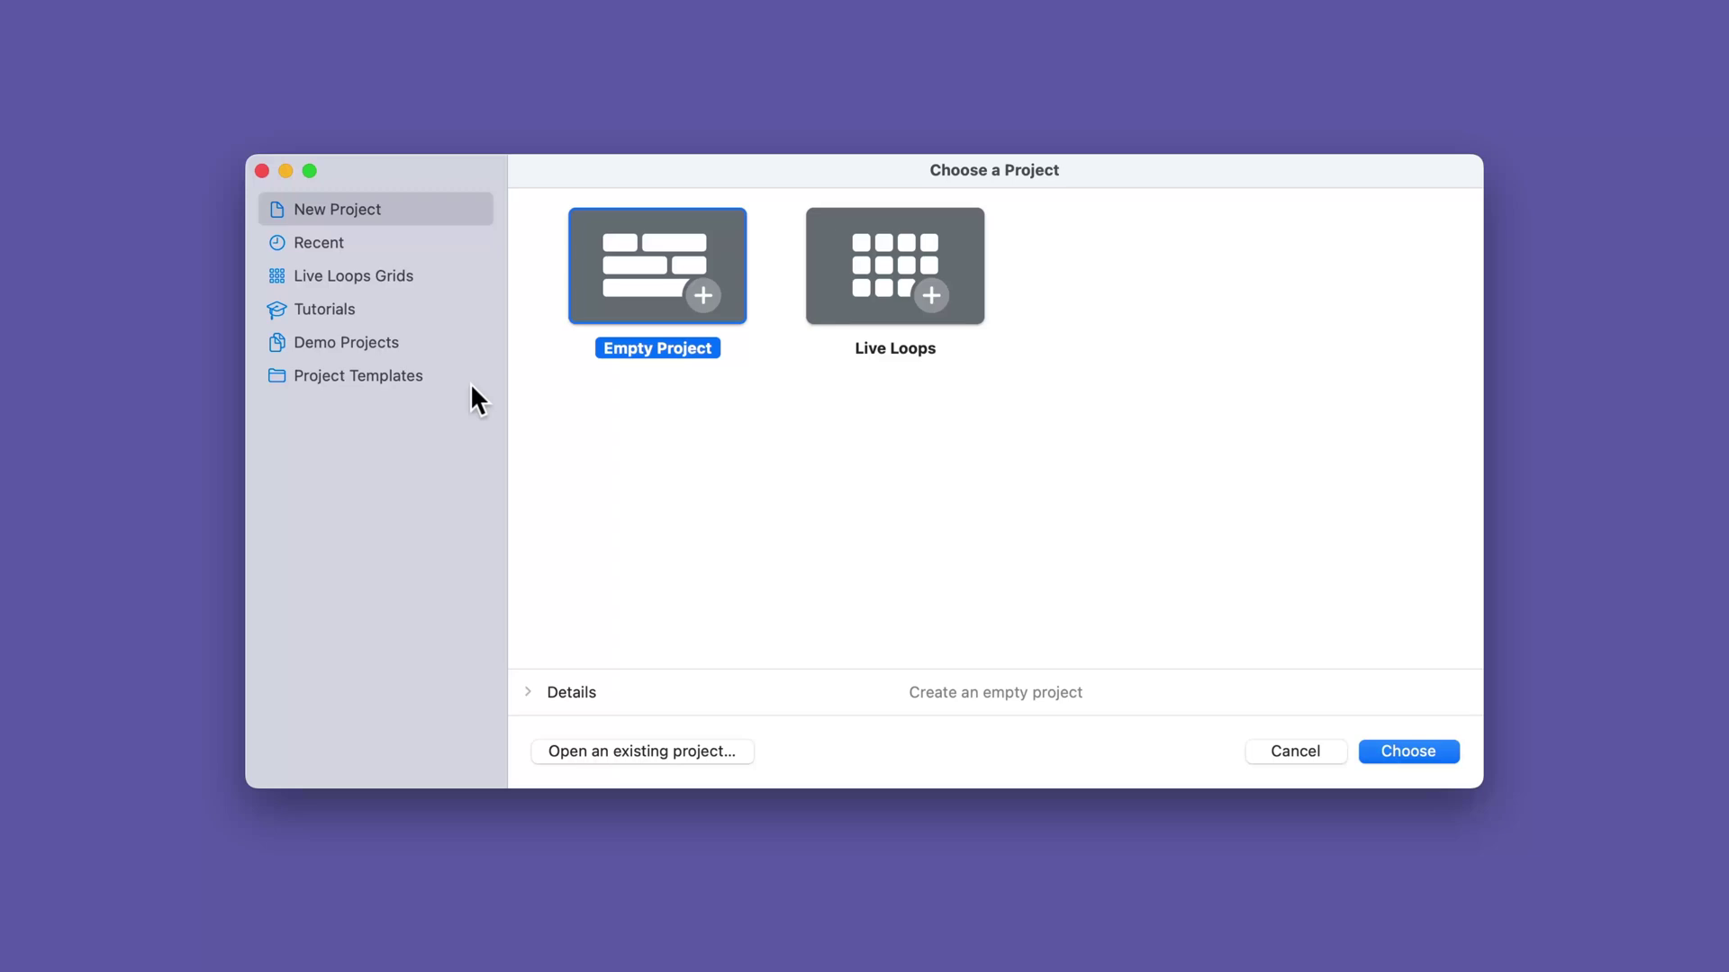
left_click(1292, 753)
left_click(98, 8)
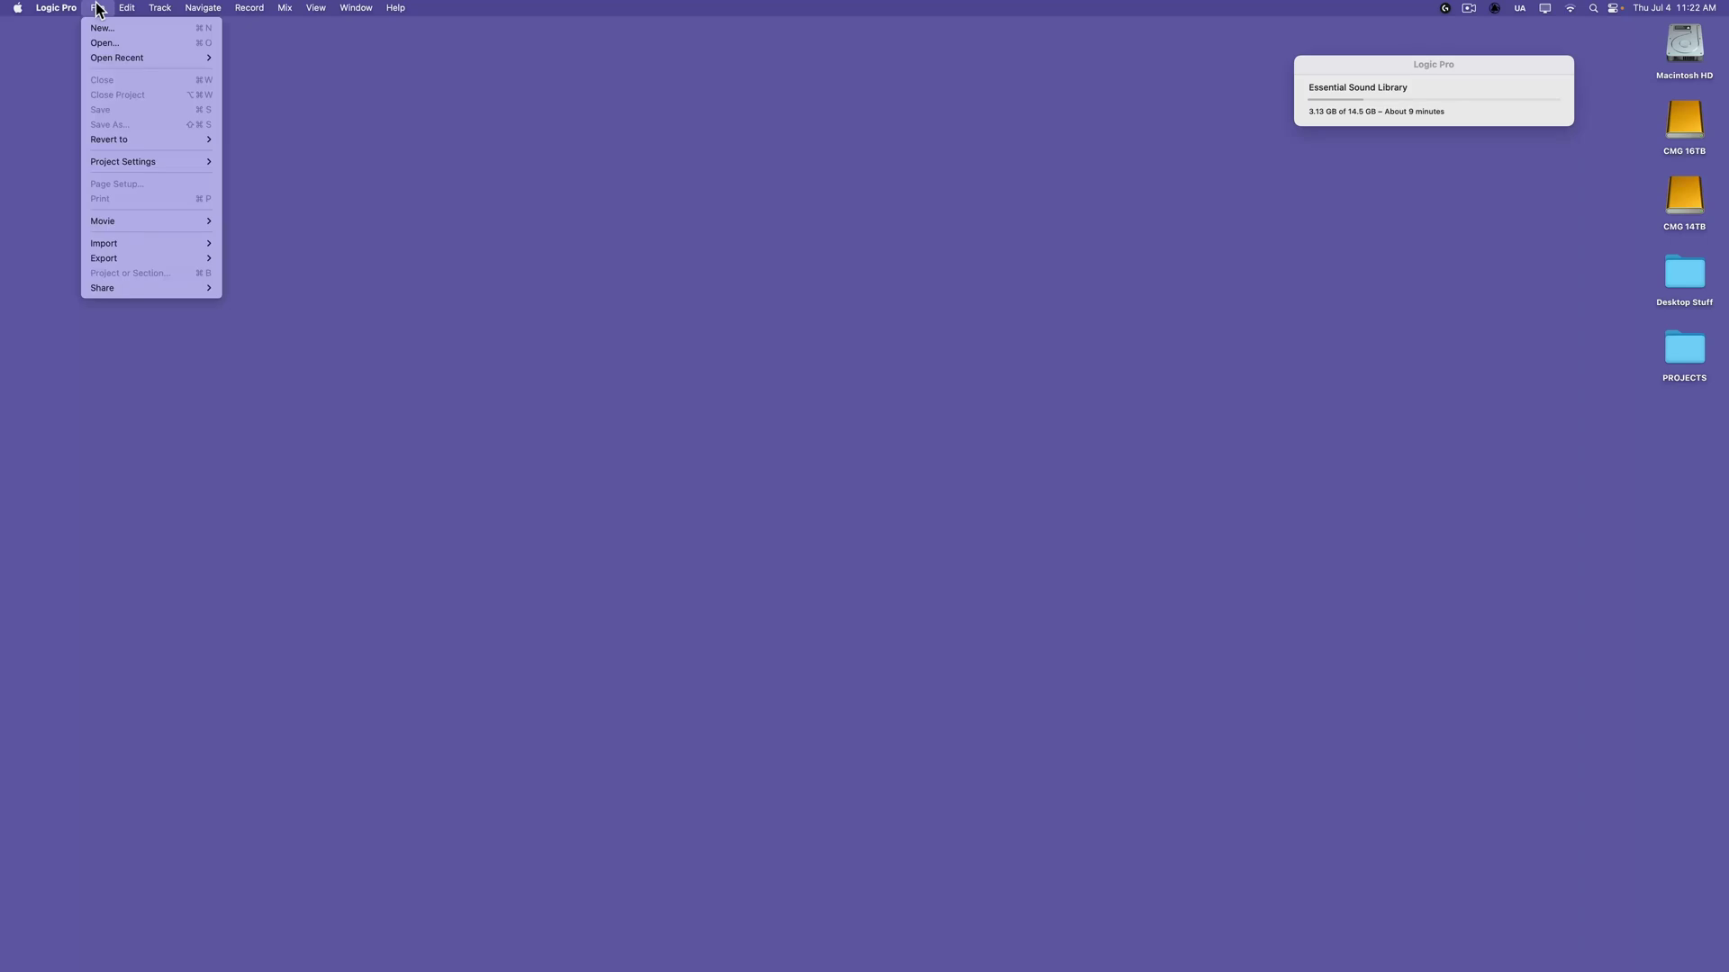
left_click(103, 28)
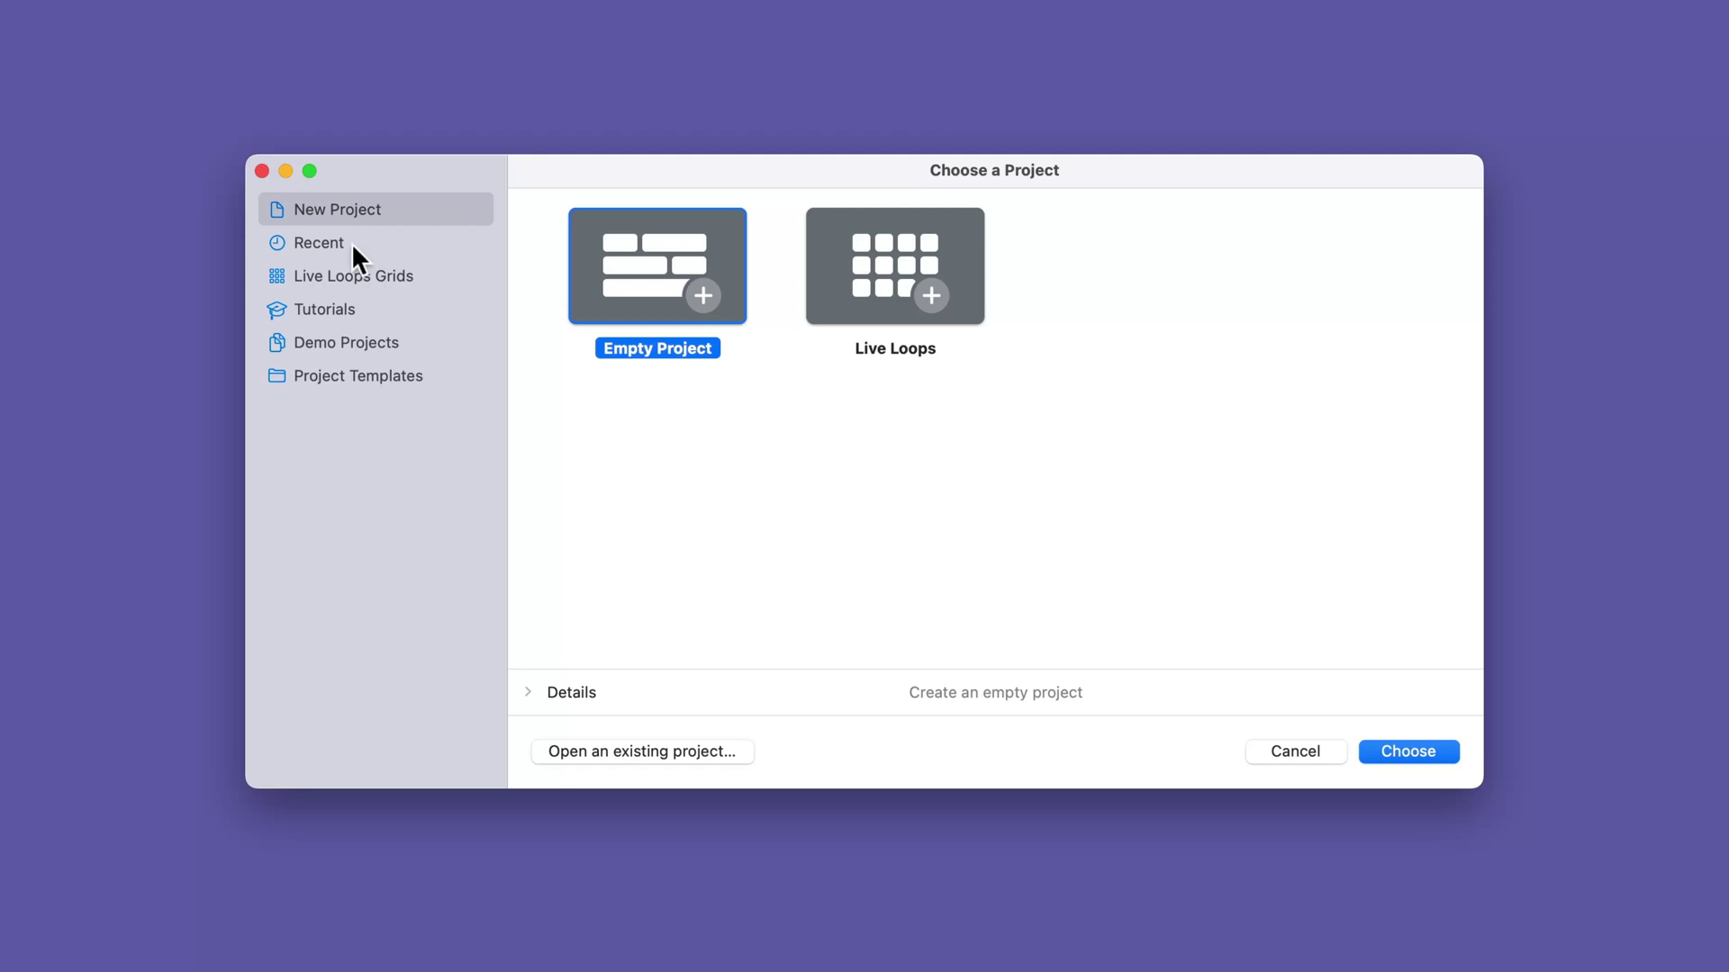
left_click(343, 273)
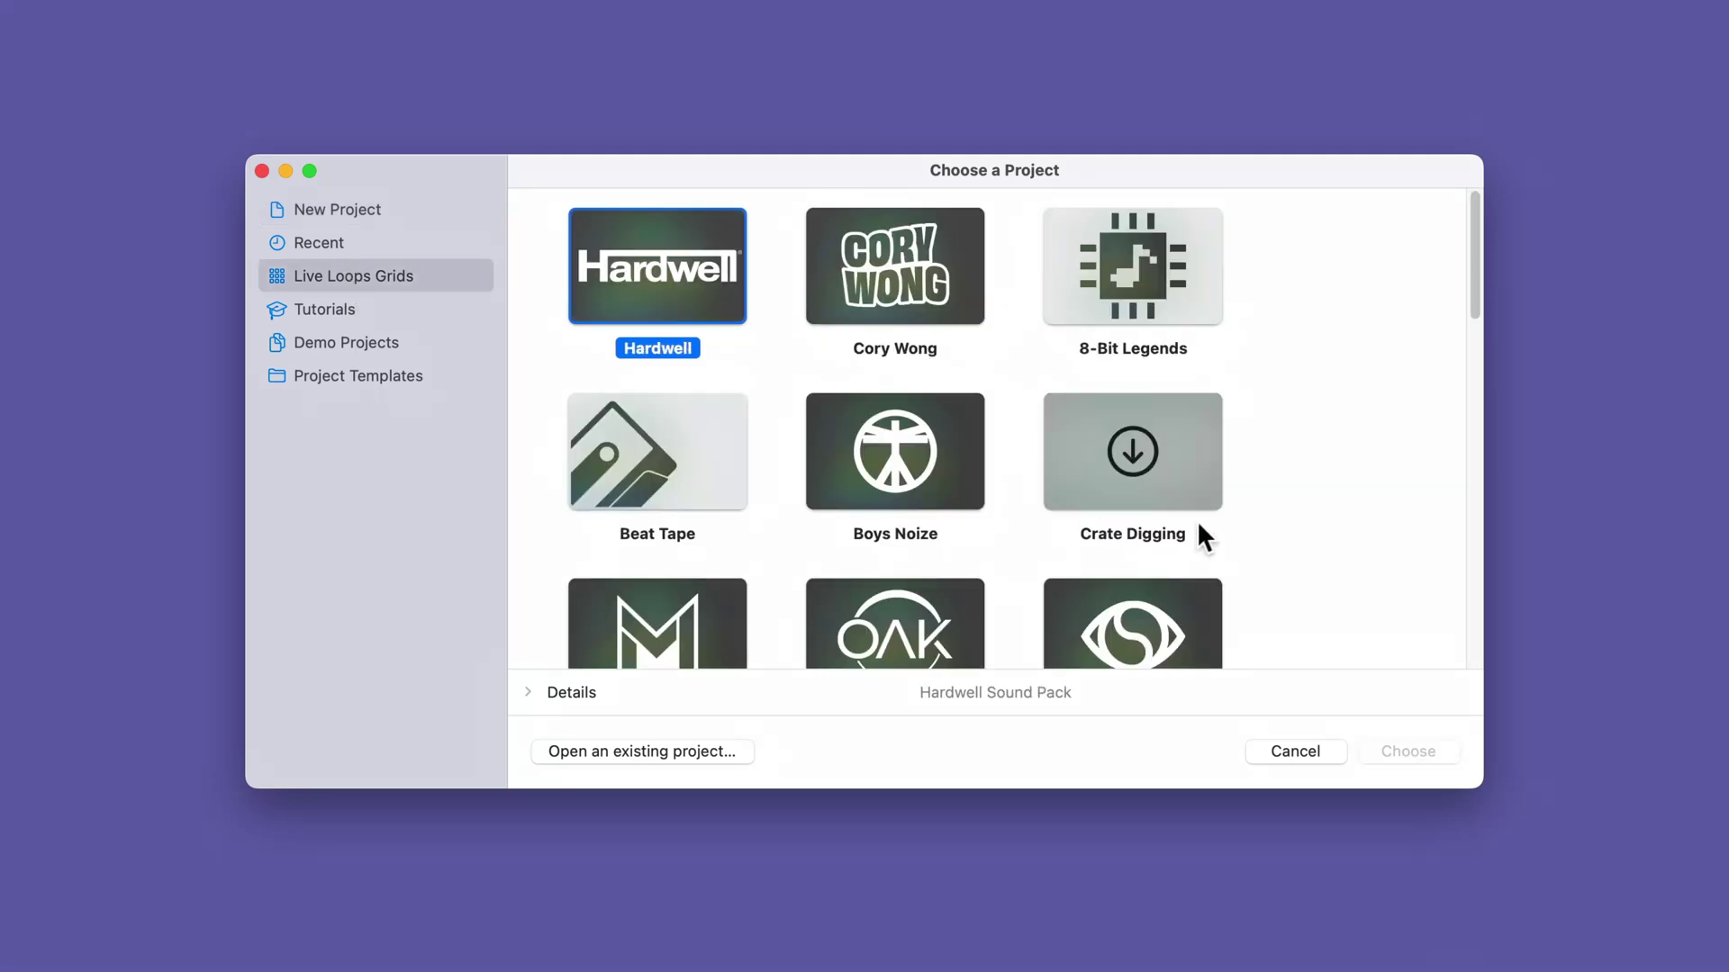
scroll(1288, 509, "down", 5)
scroll(1279, 504, "up", 5)
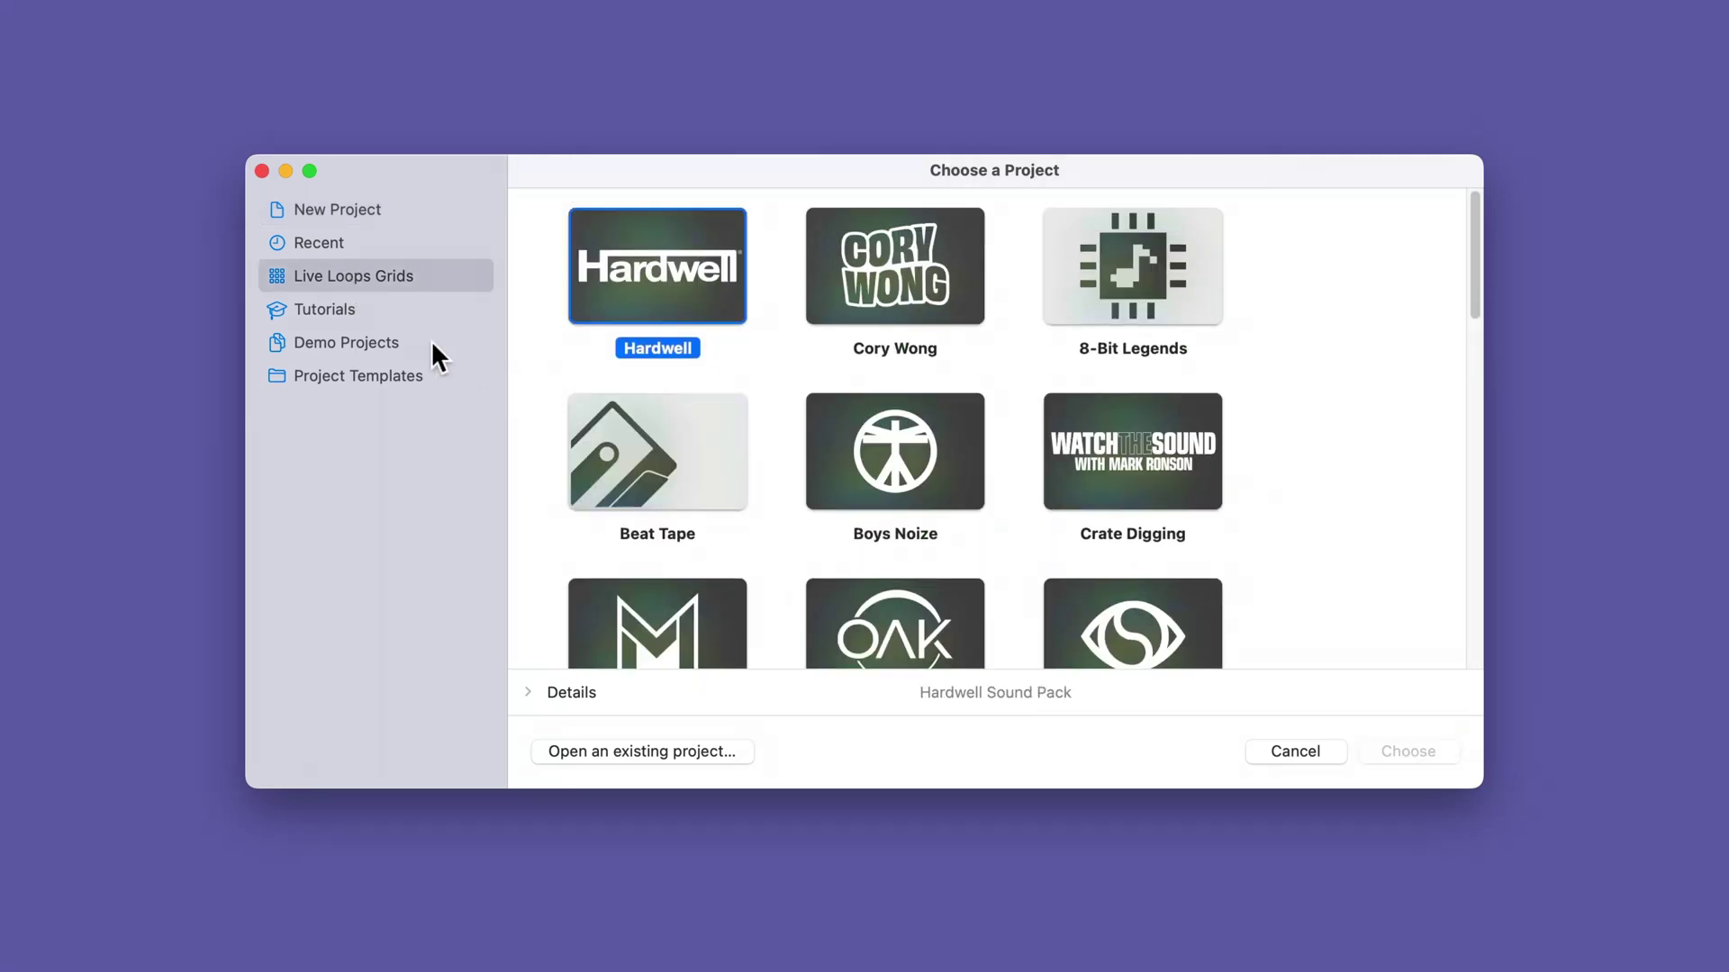
left_click(373, 309)
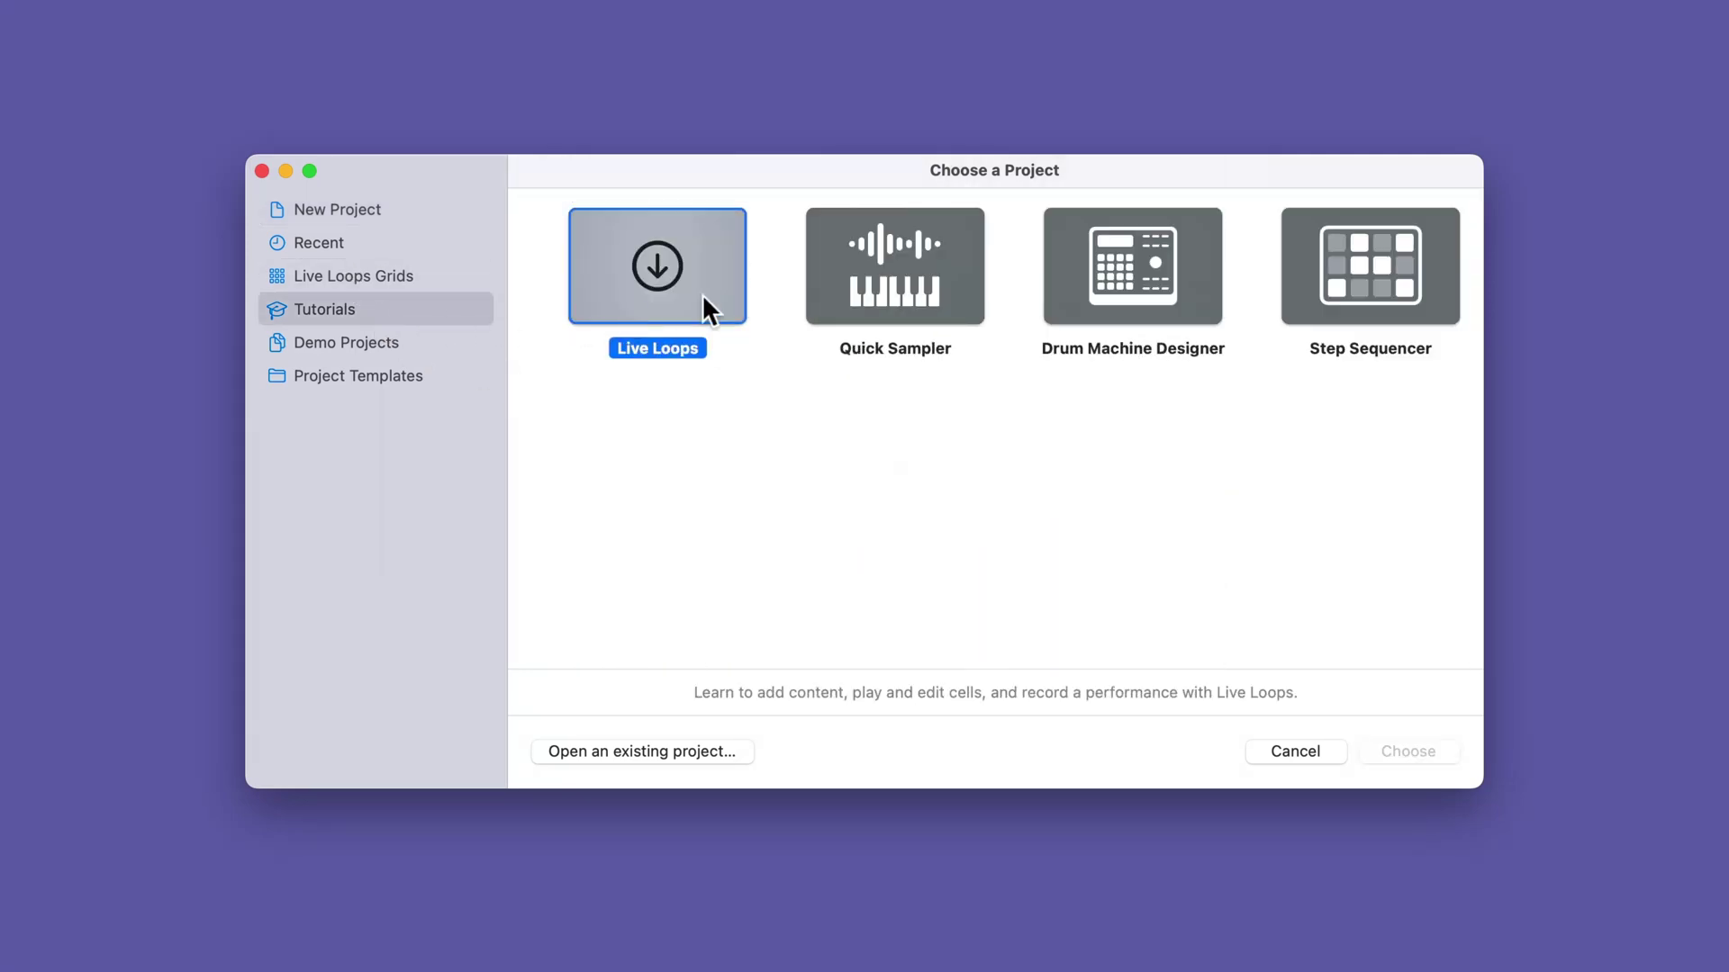
left_click(381, 346)
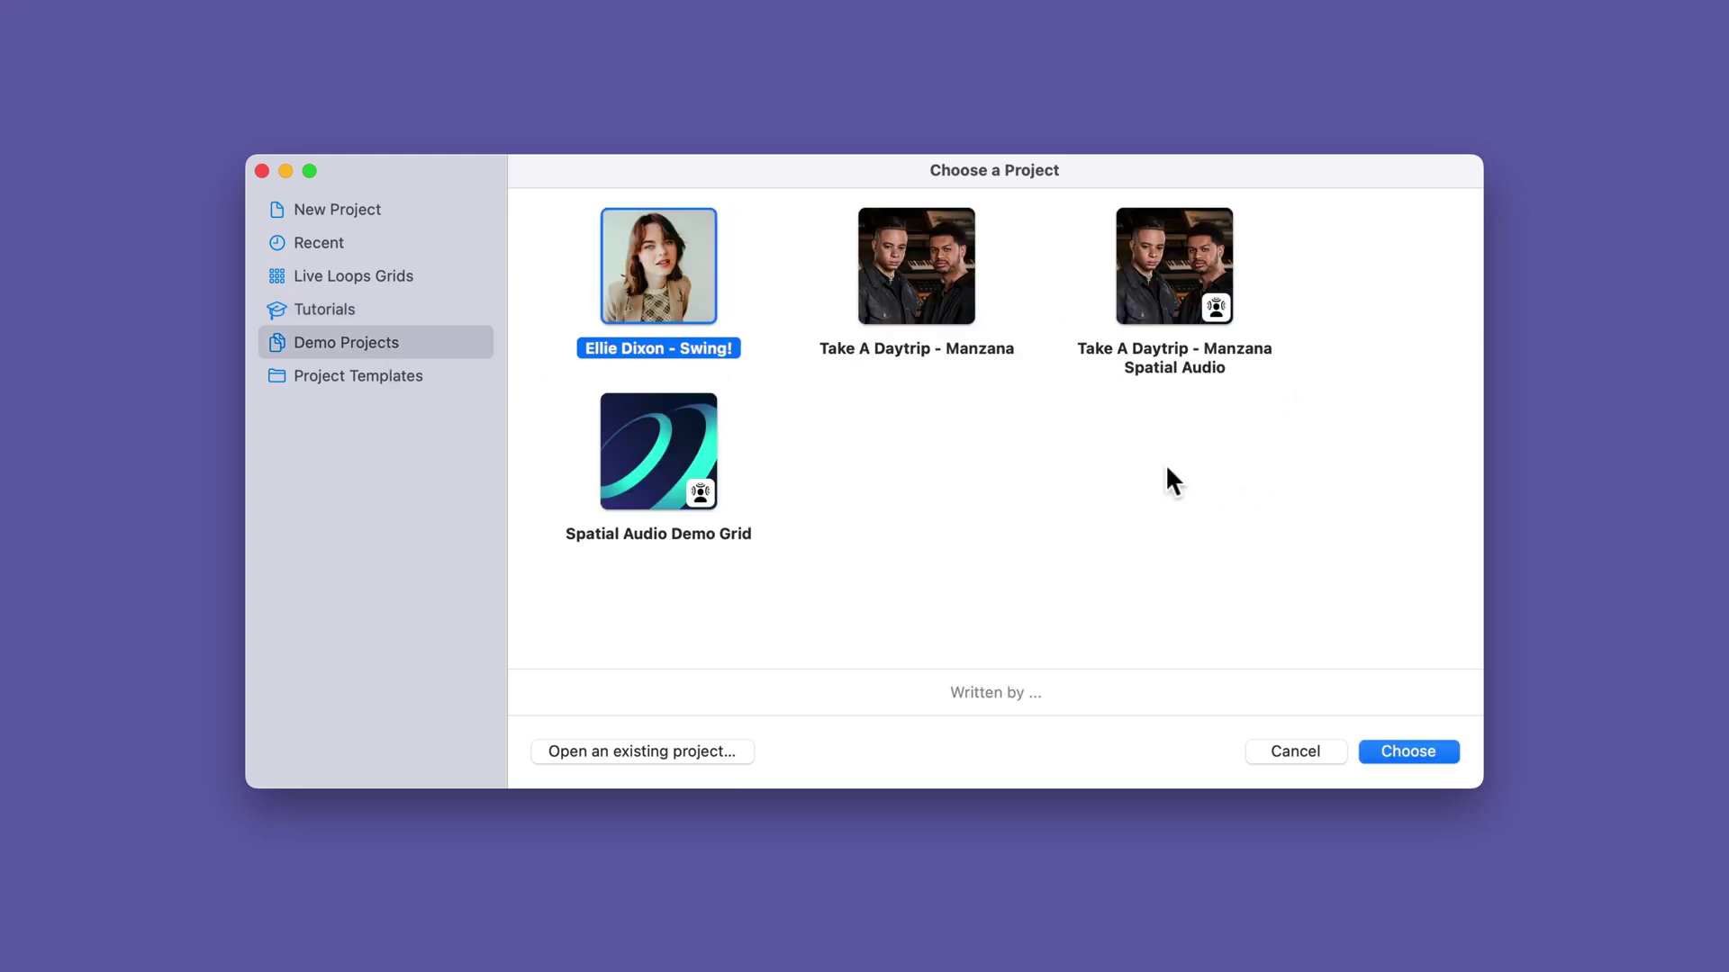
left_click(431, 375)
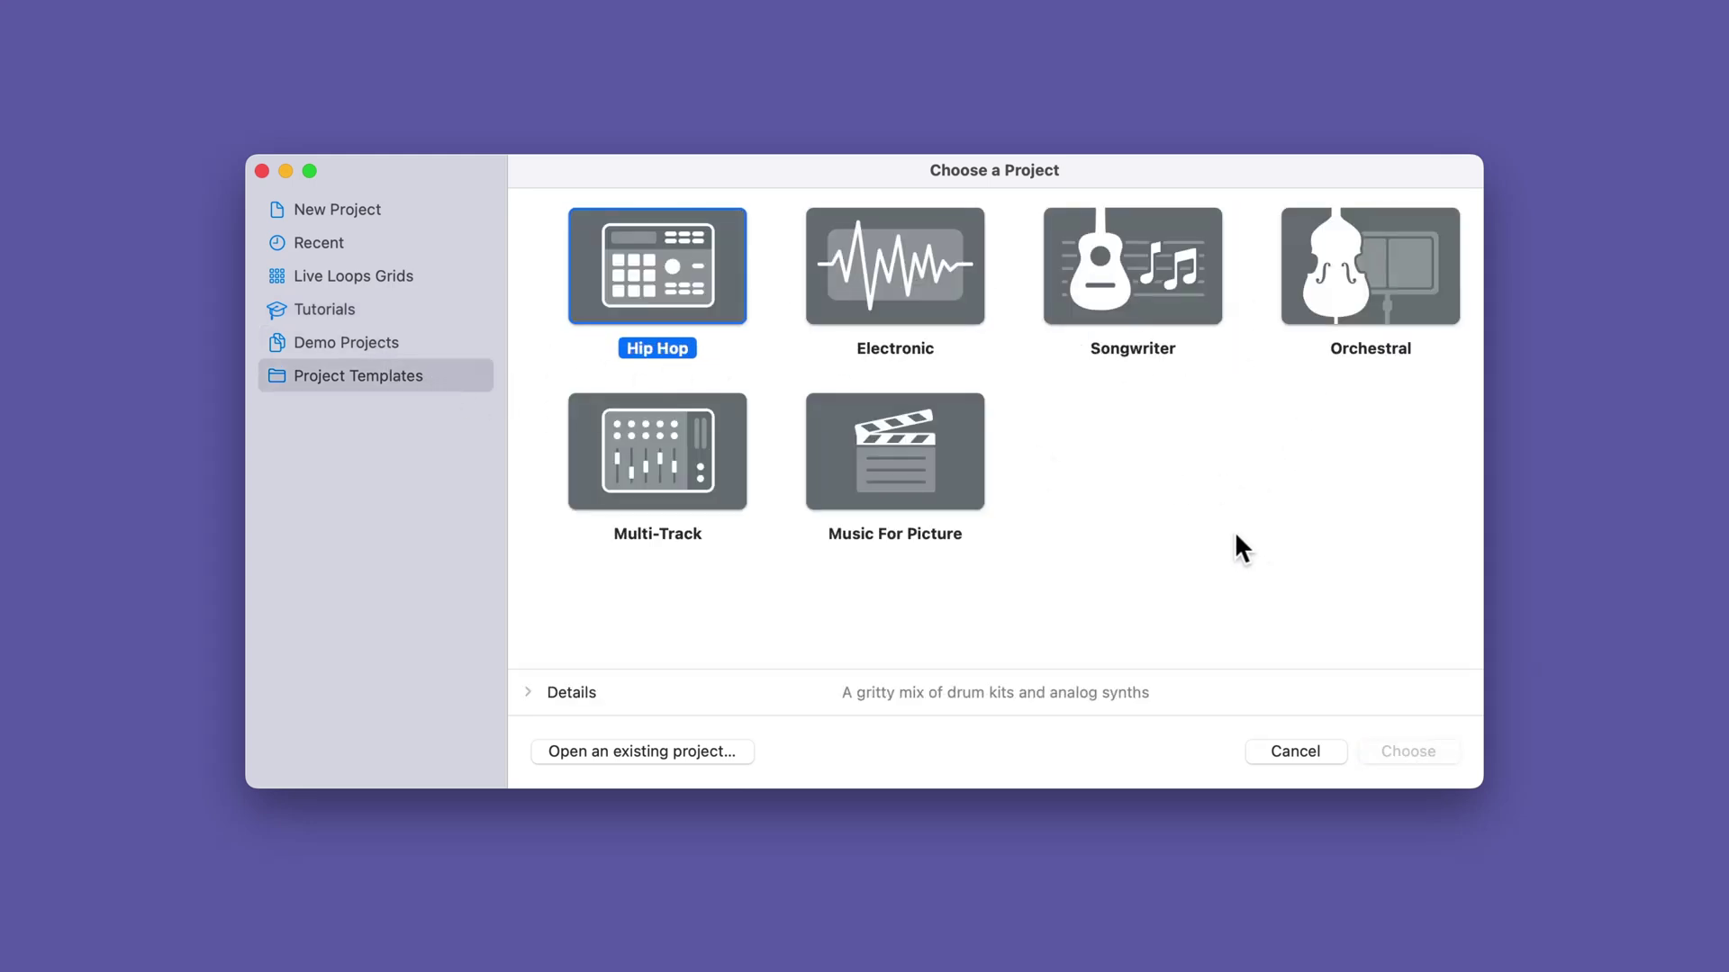
left_click(378, 209)
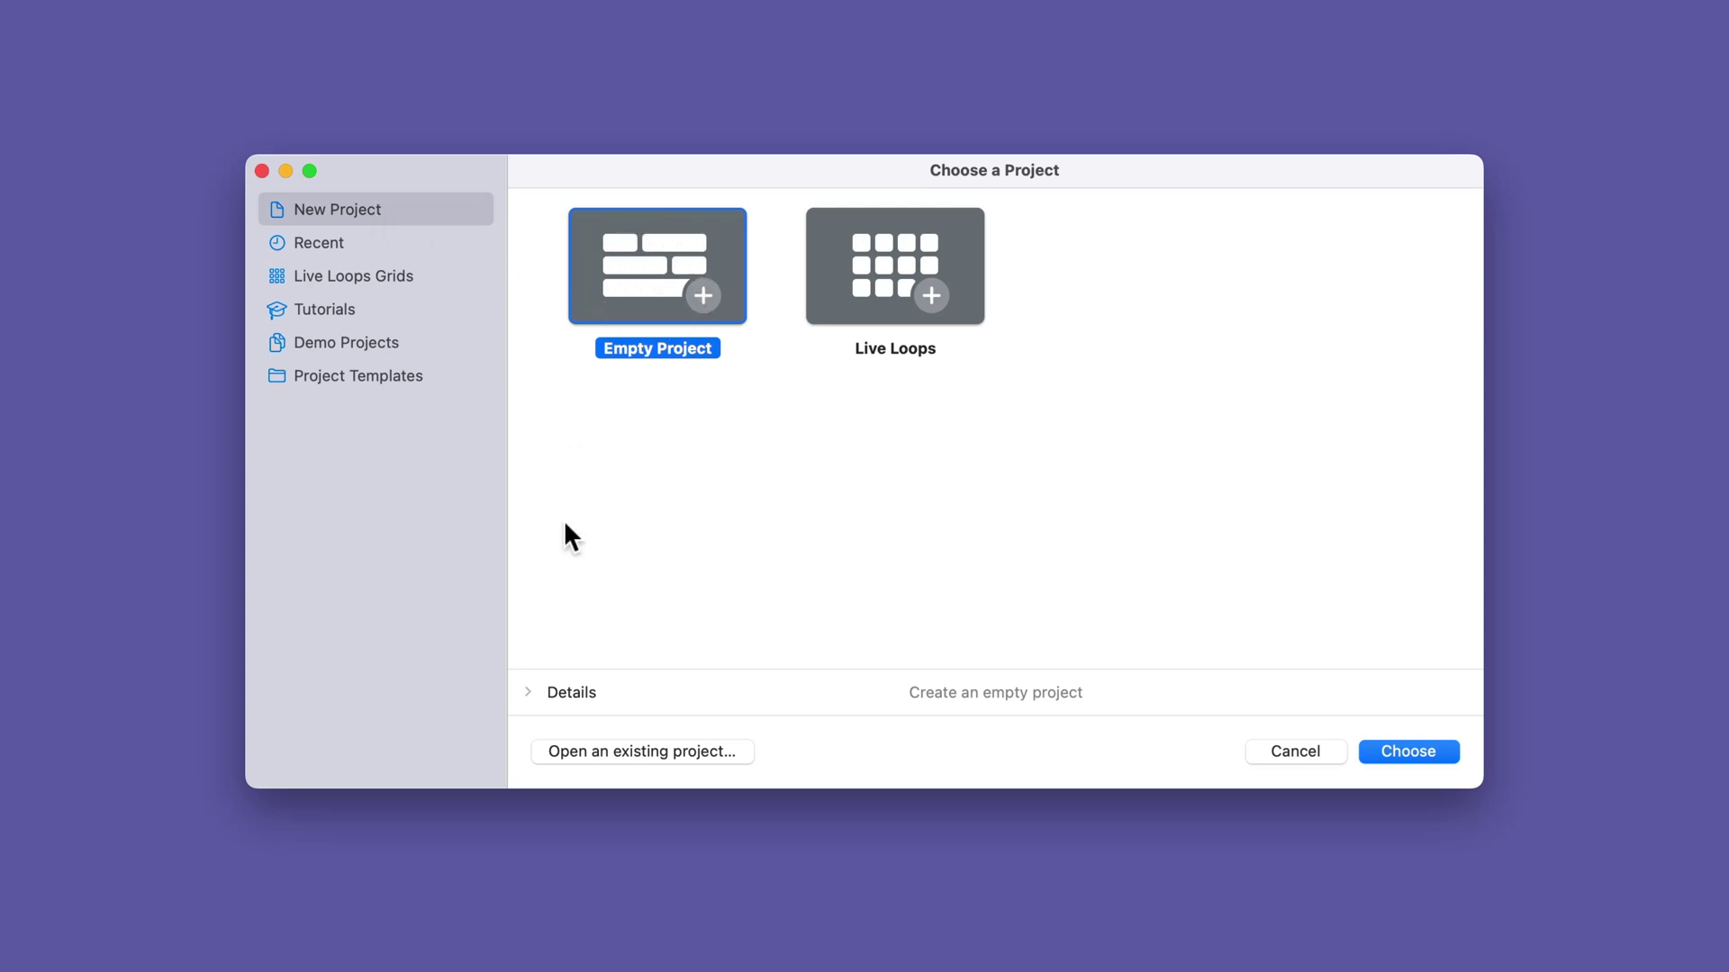
Step: Set the empty project's key signature to A Minor and tempo to 90, then create it
left_click(538, 658)
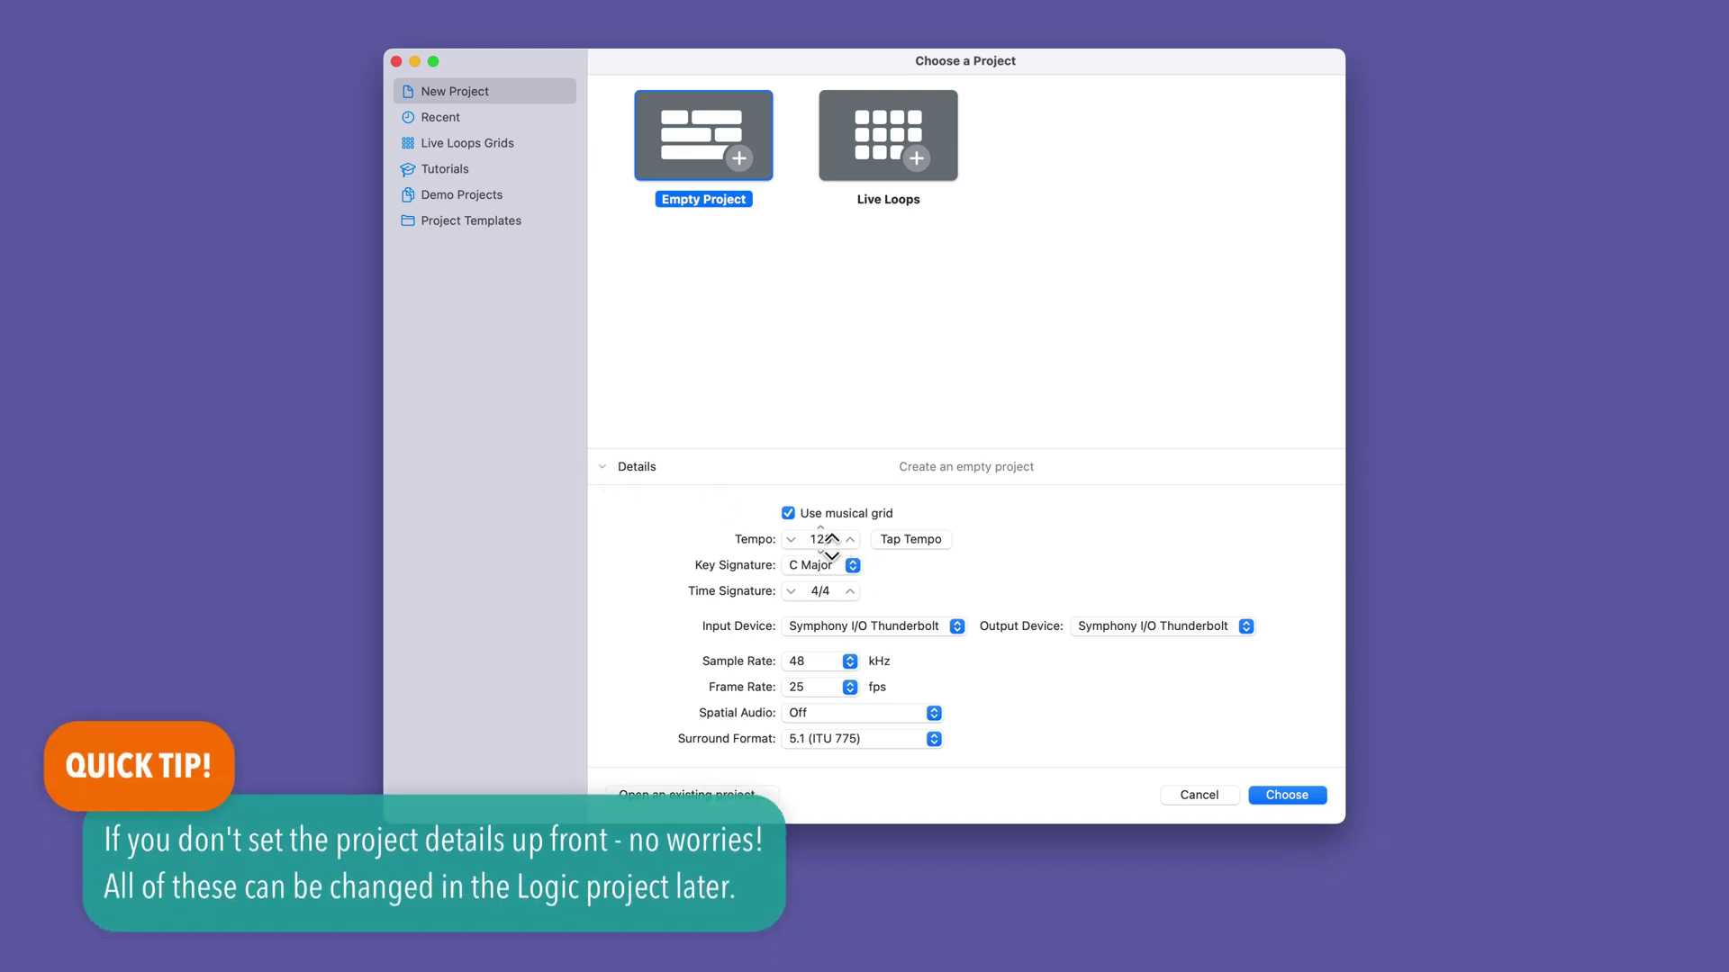
left_click(851, 565)
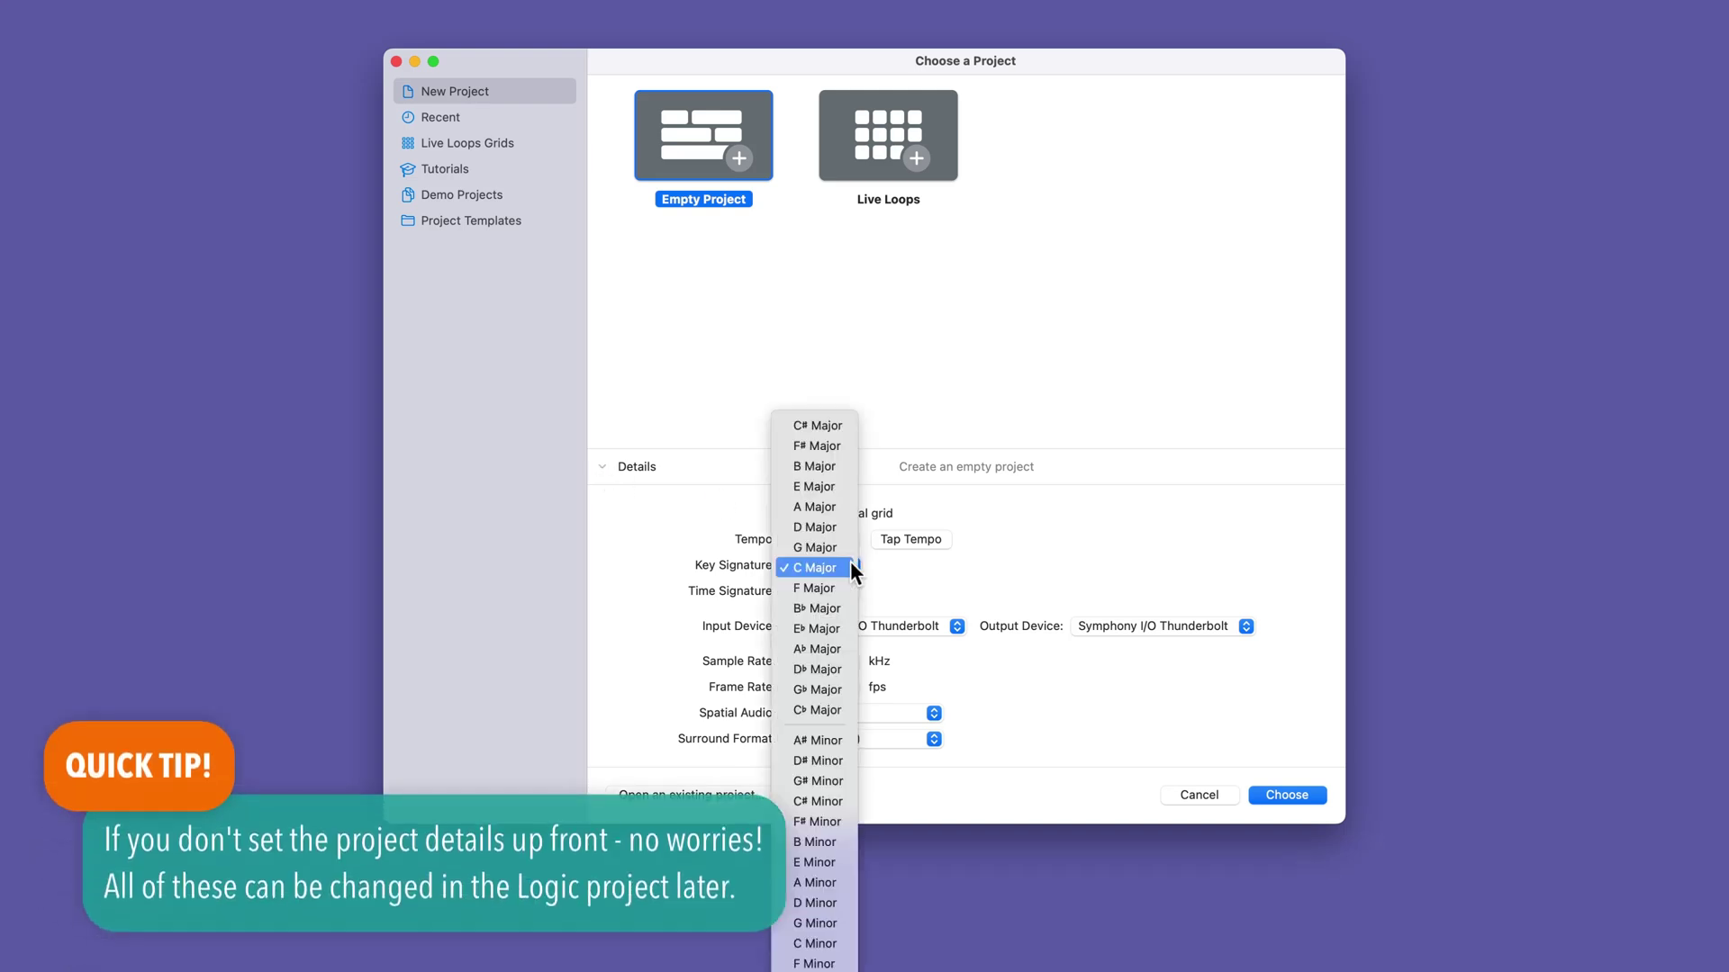
left_click(834, 883)
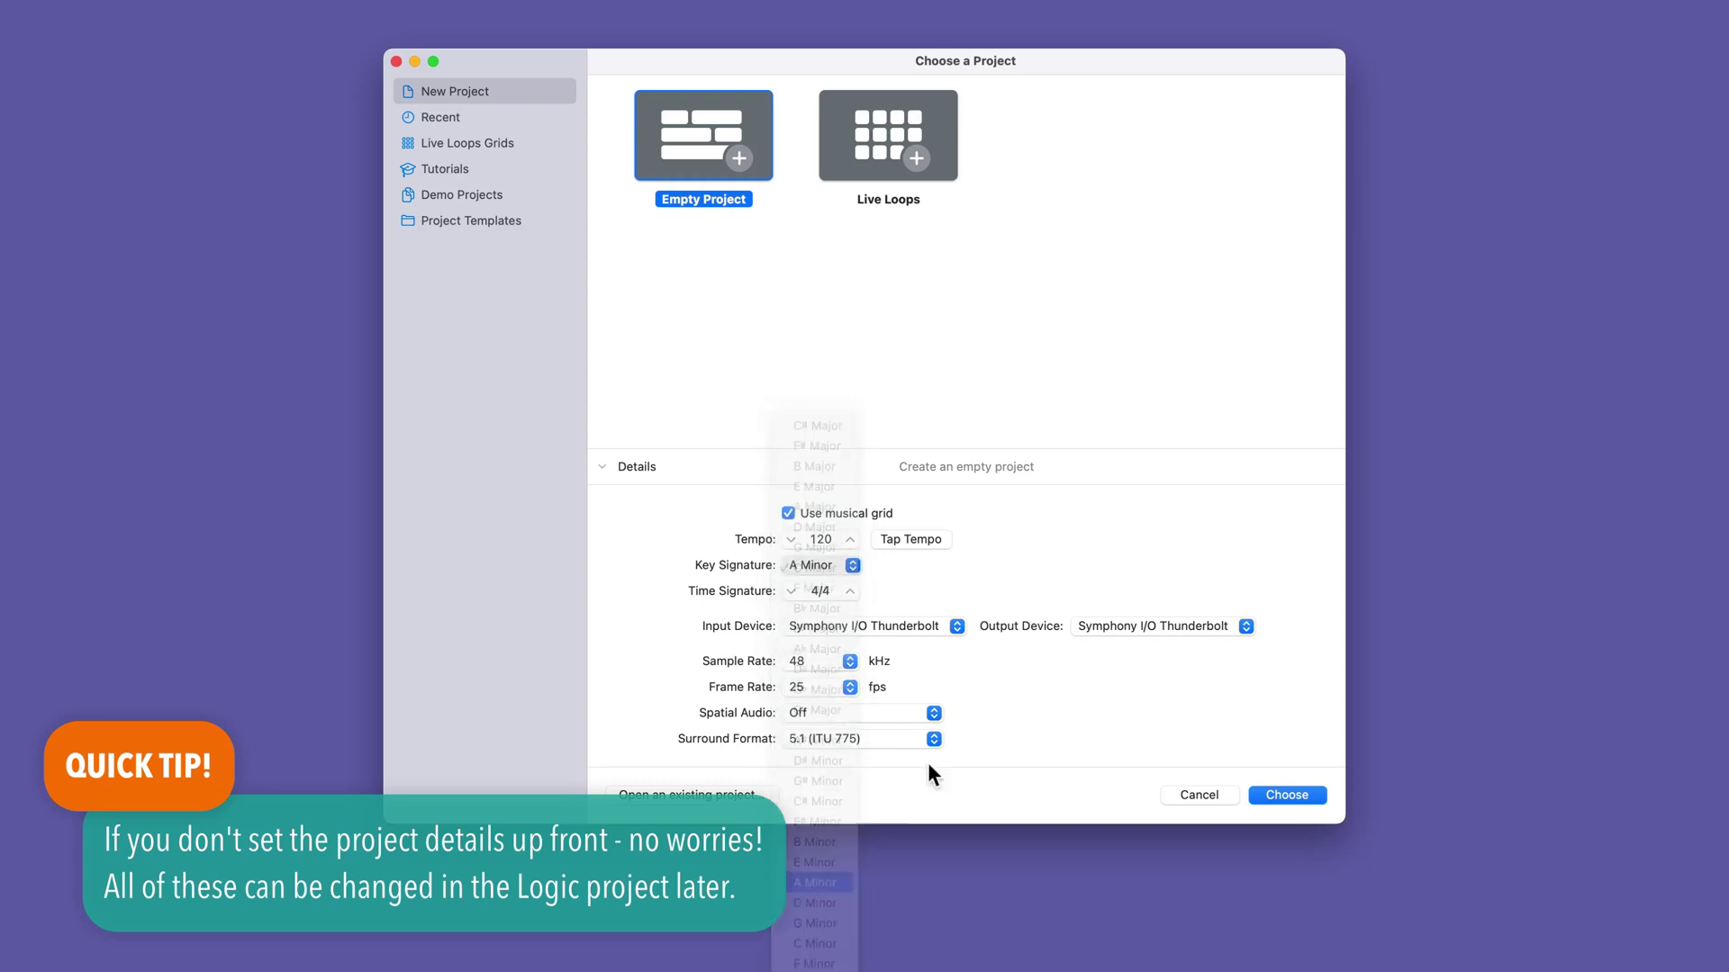
double_click(824, 540)
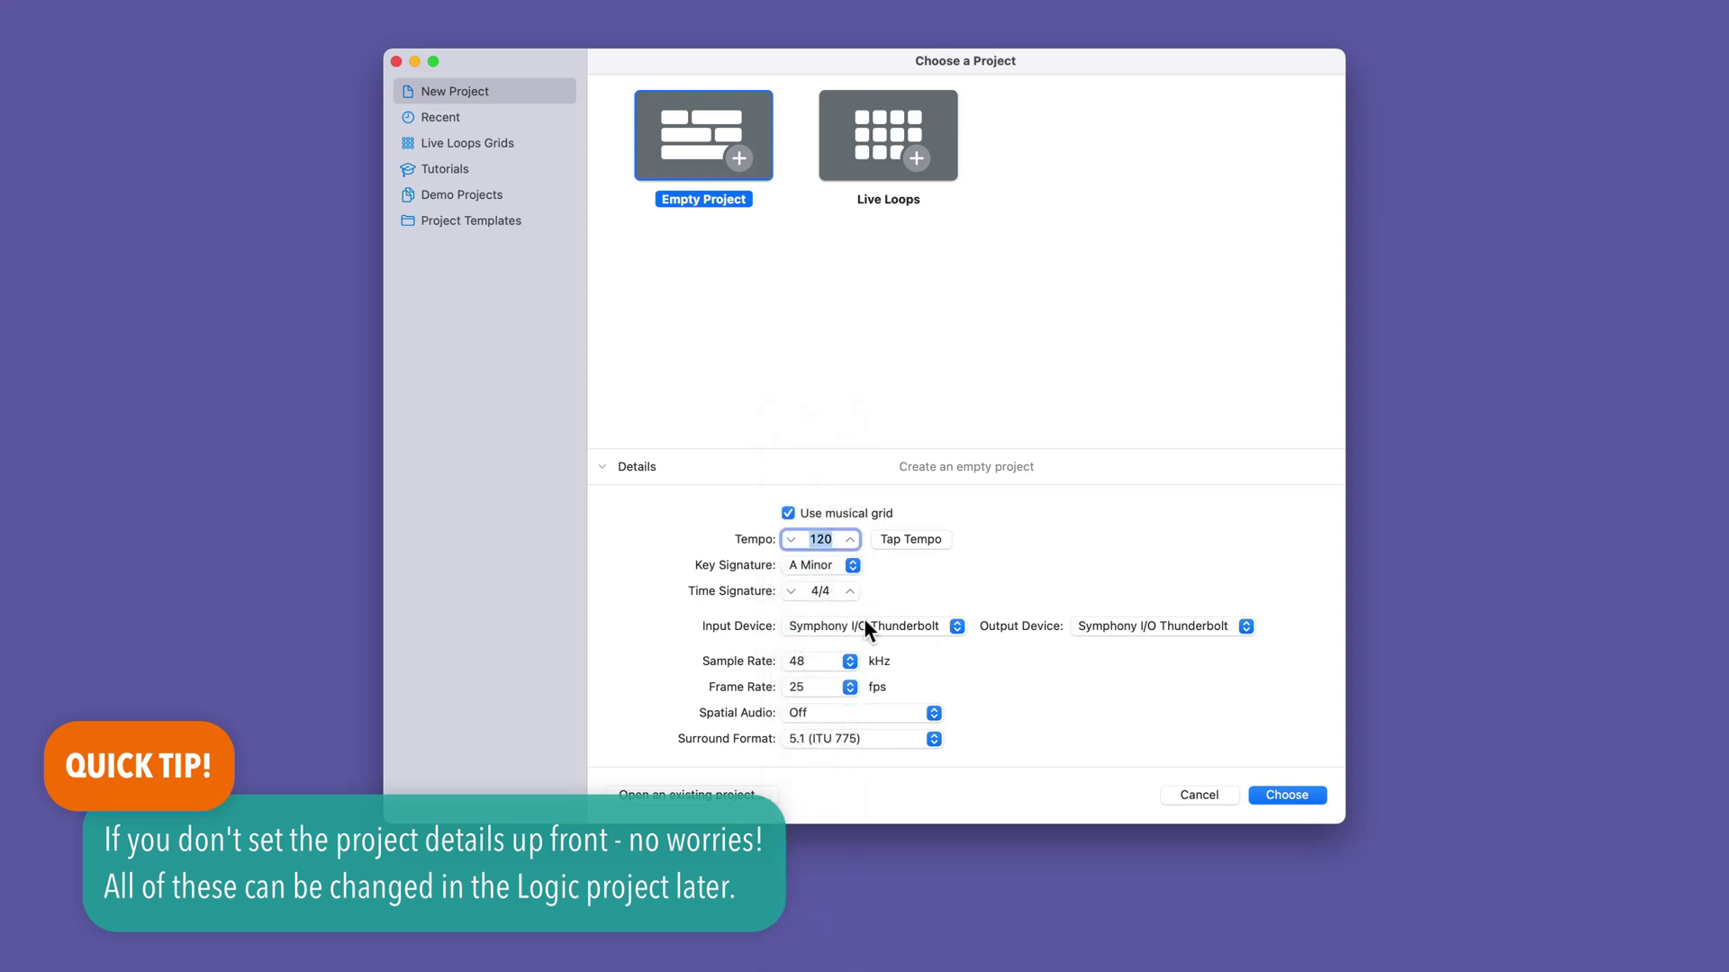
type("90")
left_click(1277, 791)
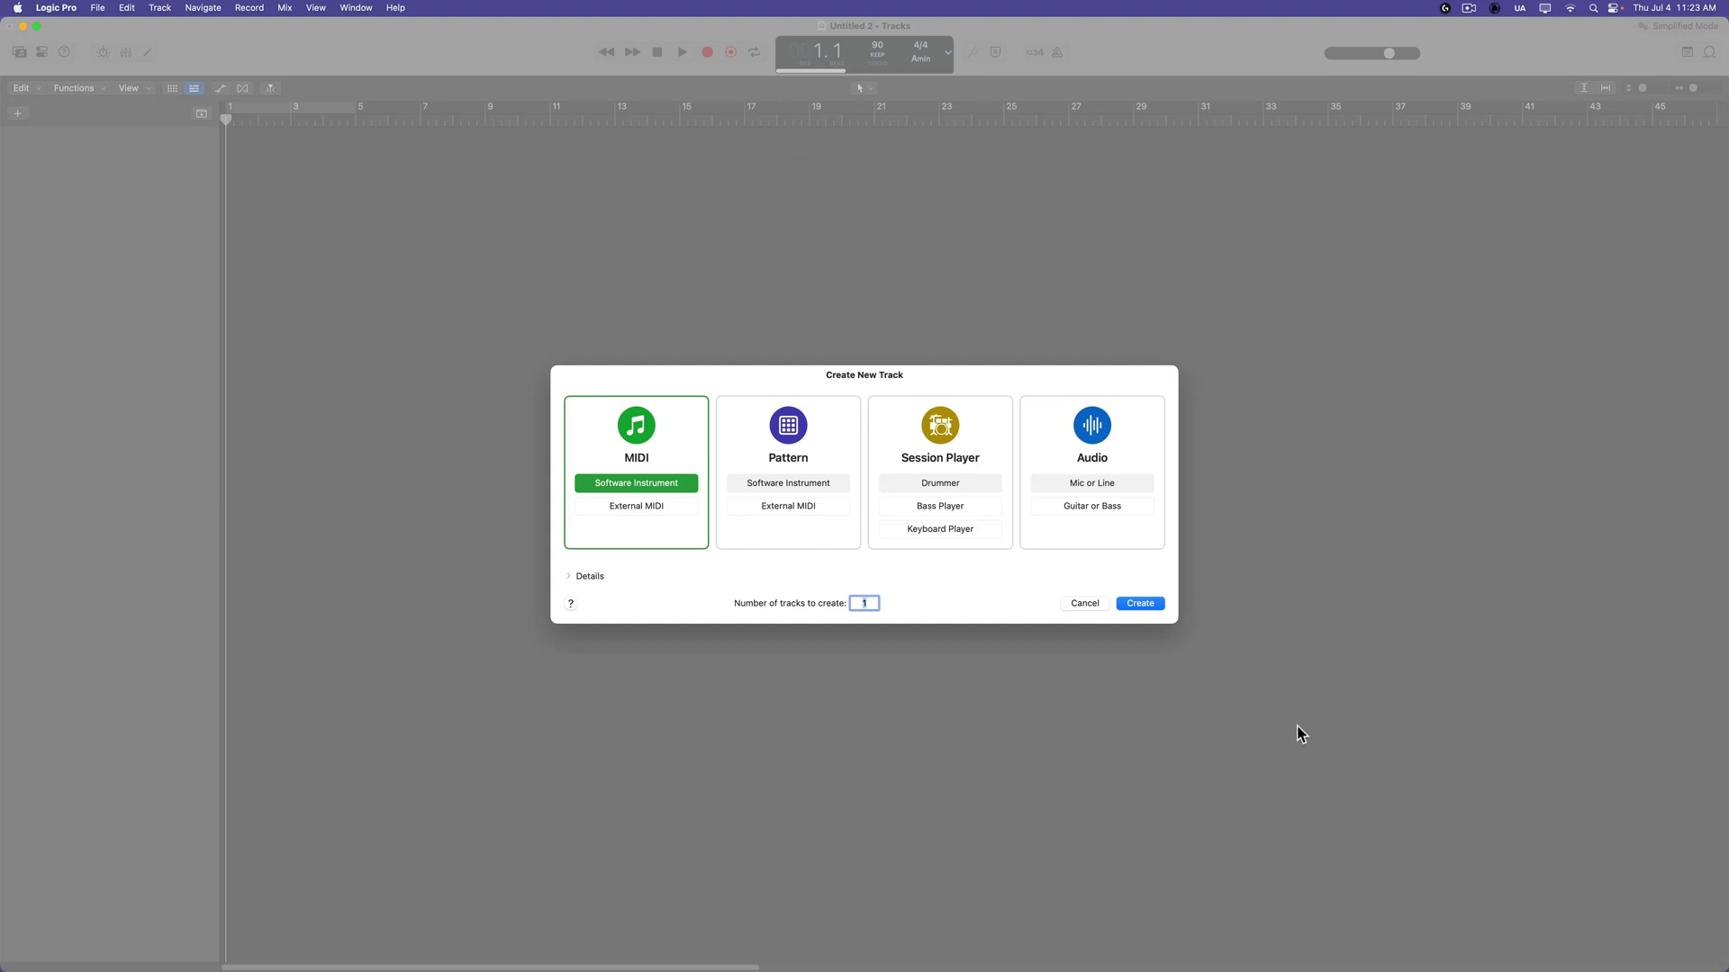
left_click(797, 433)
left_click(1080, 433)
left_click(926, 434)
left_click(818, 434)
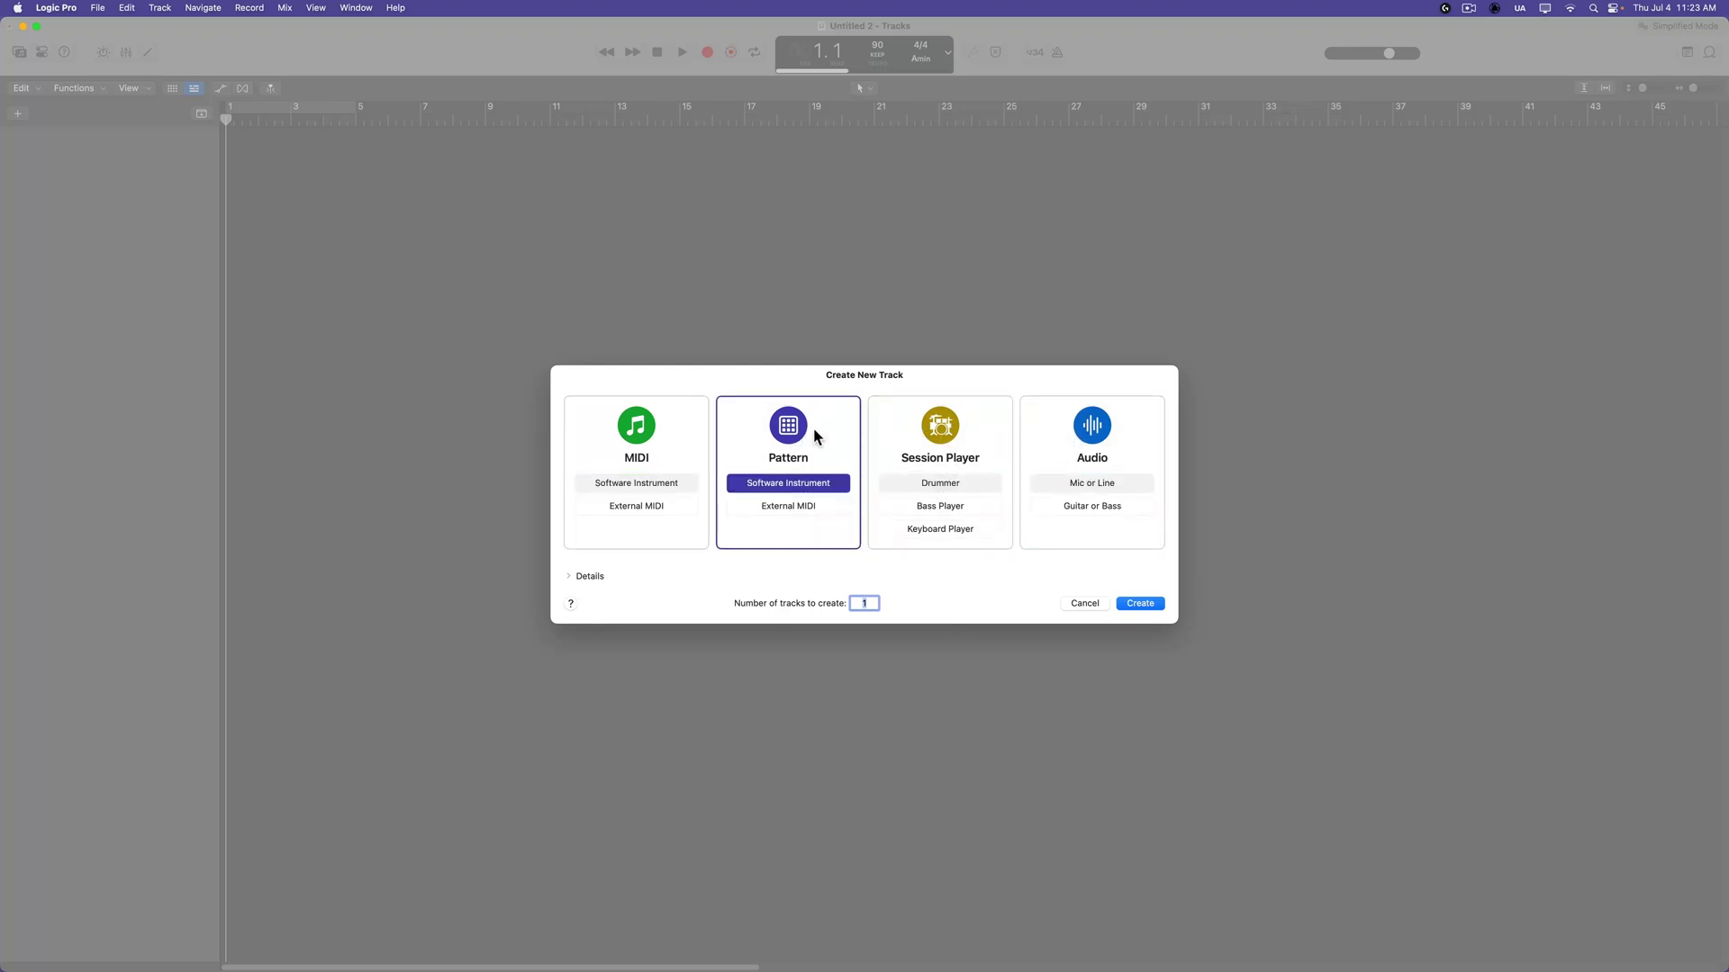
left_click(663, 426)
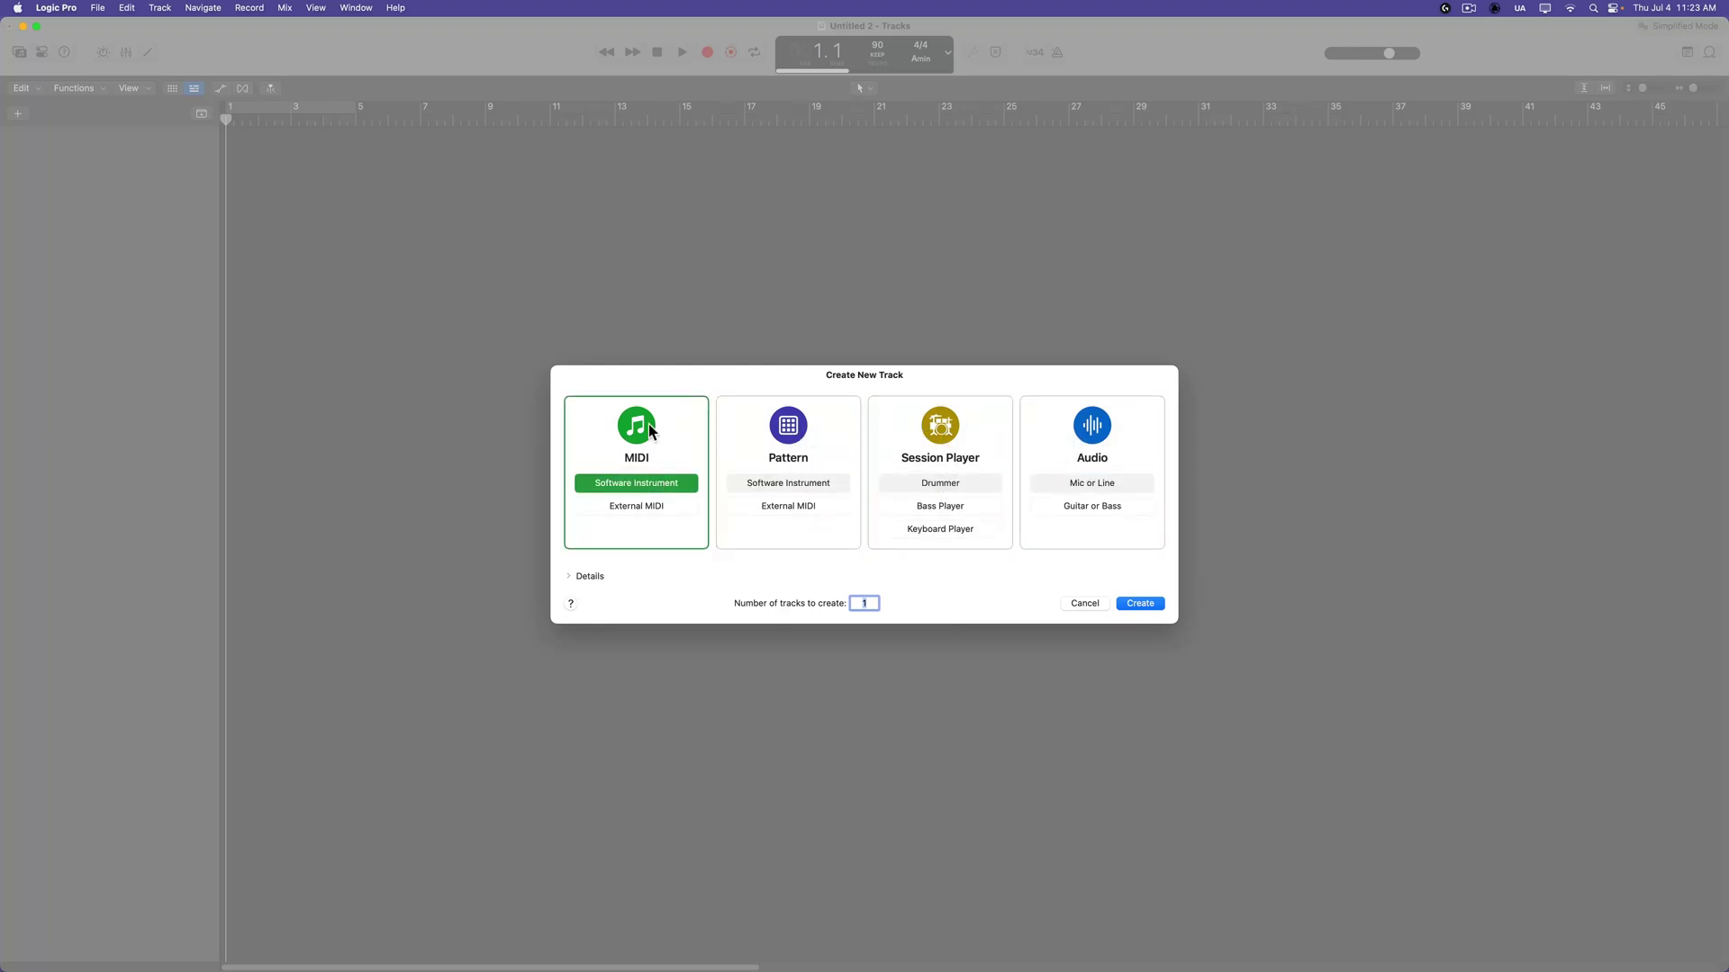
Step: Create the Classic Electric Piano software instrument track
left_click(1138, 609)
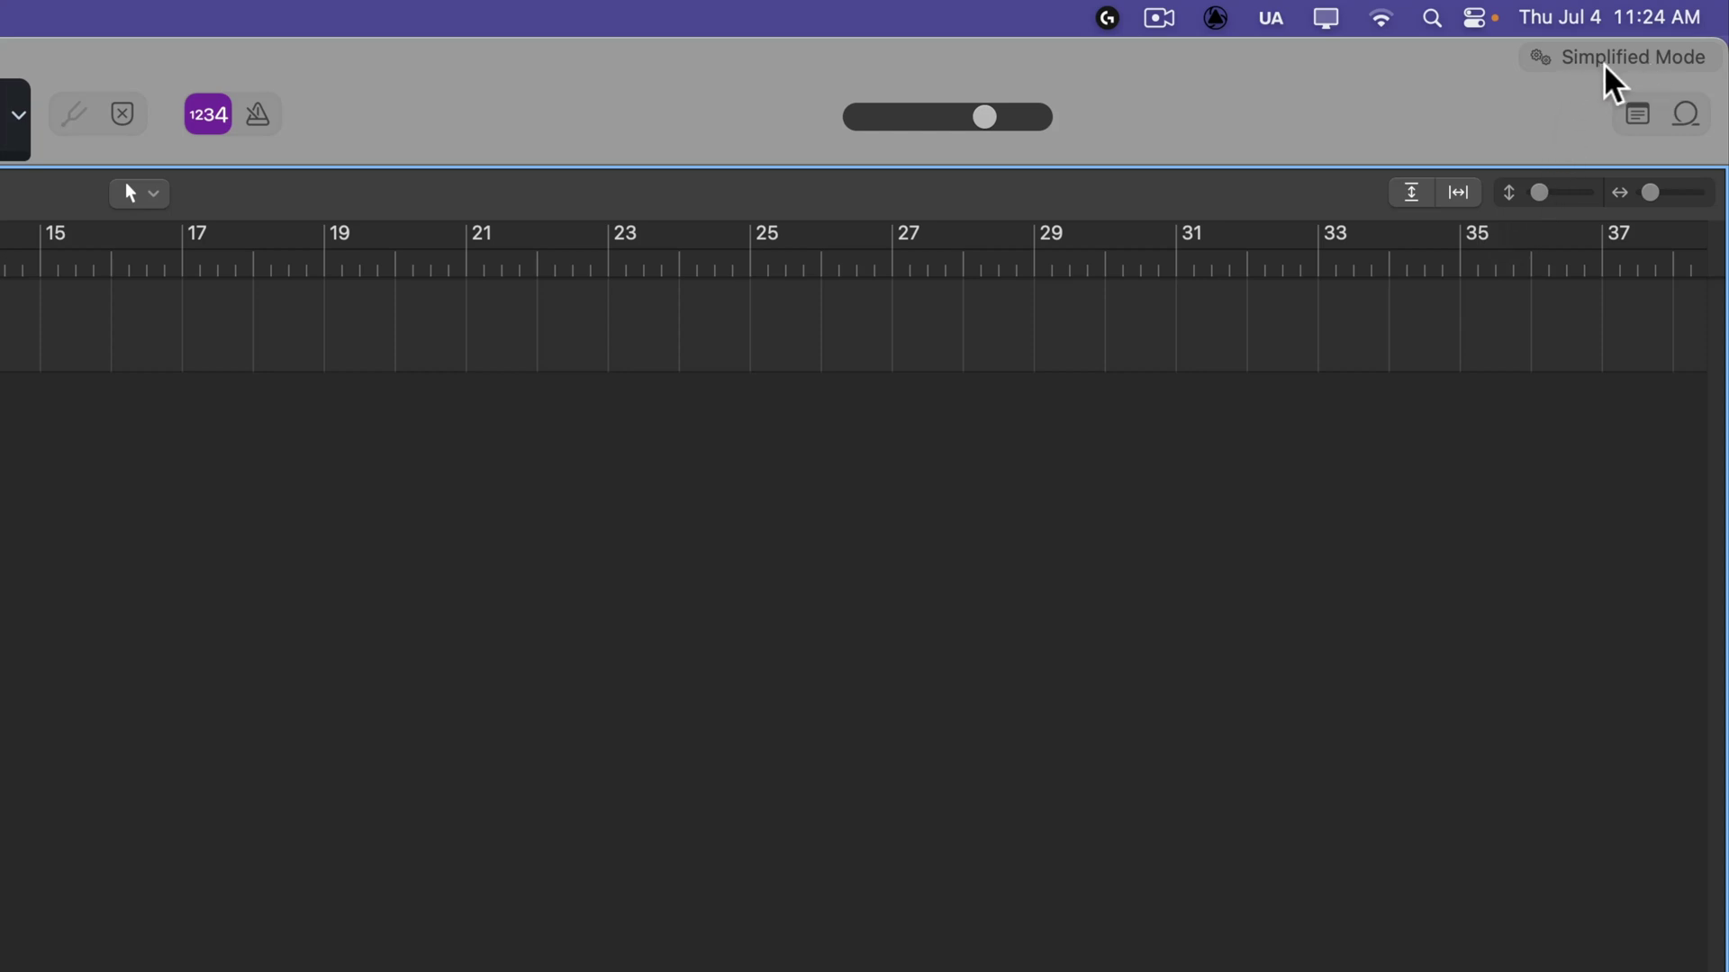
left_click(1605, 61)
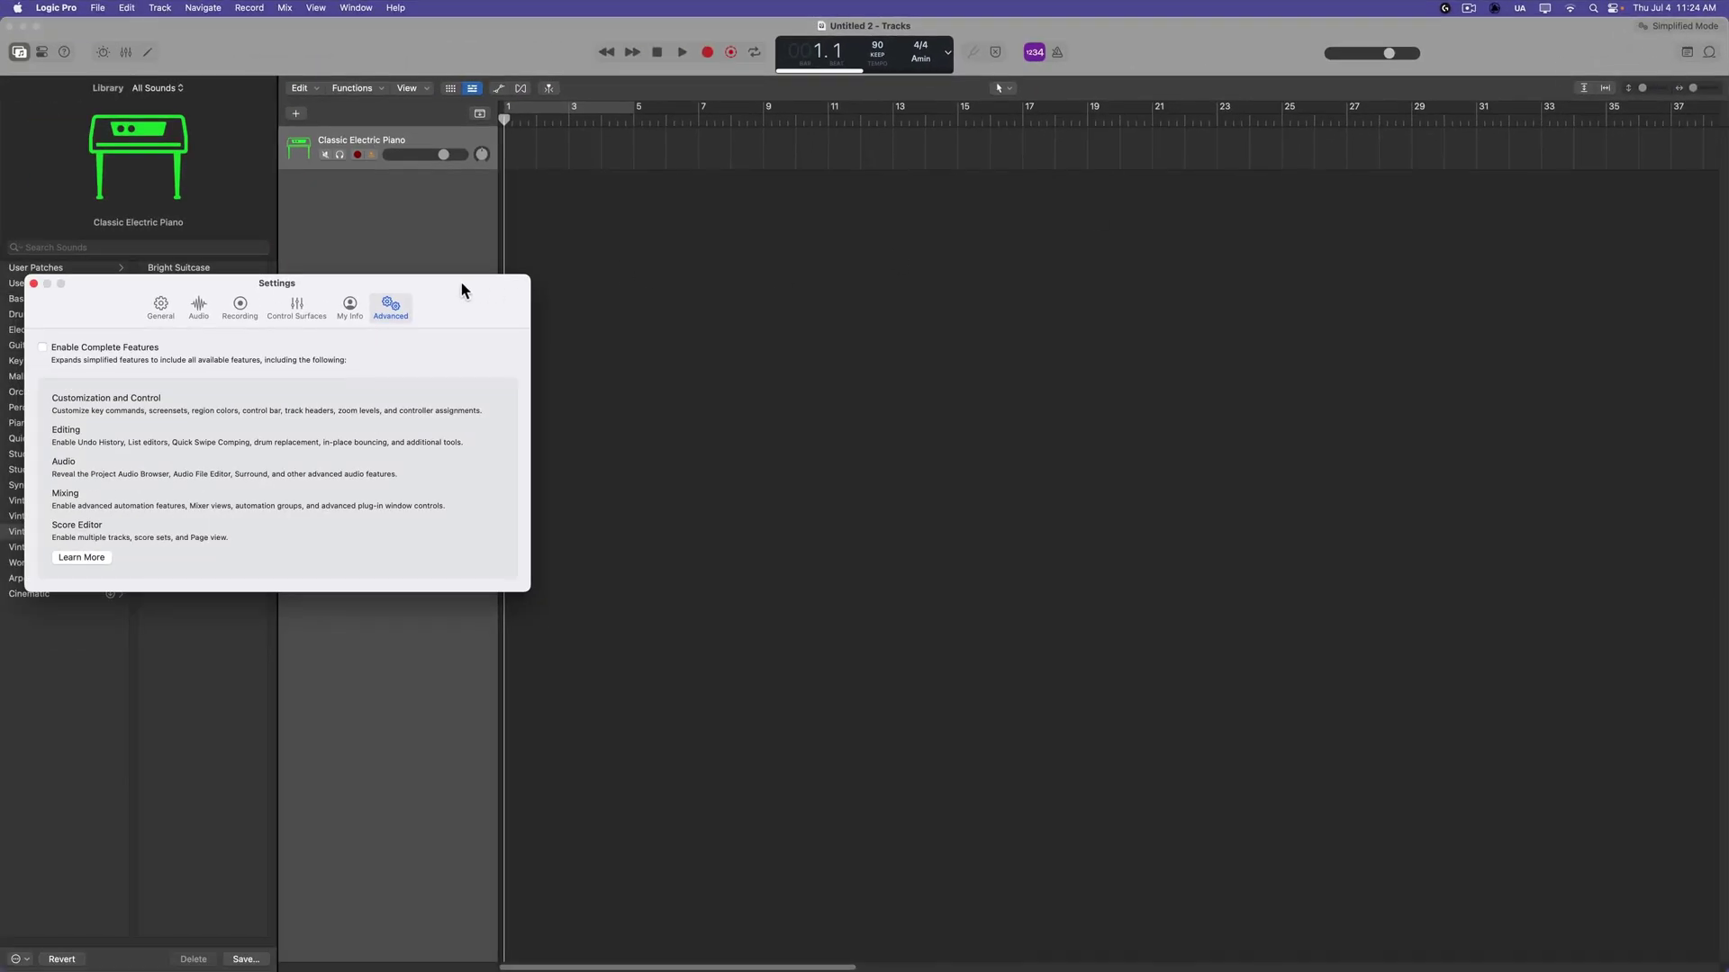
left_click_drag(462, 290, 1079, 340)
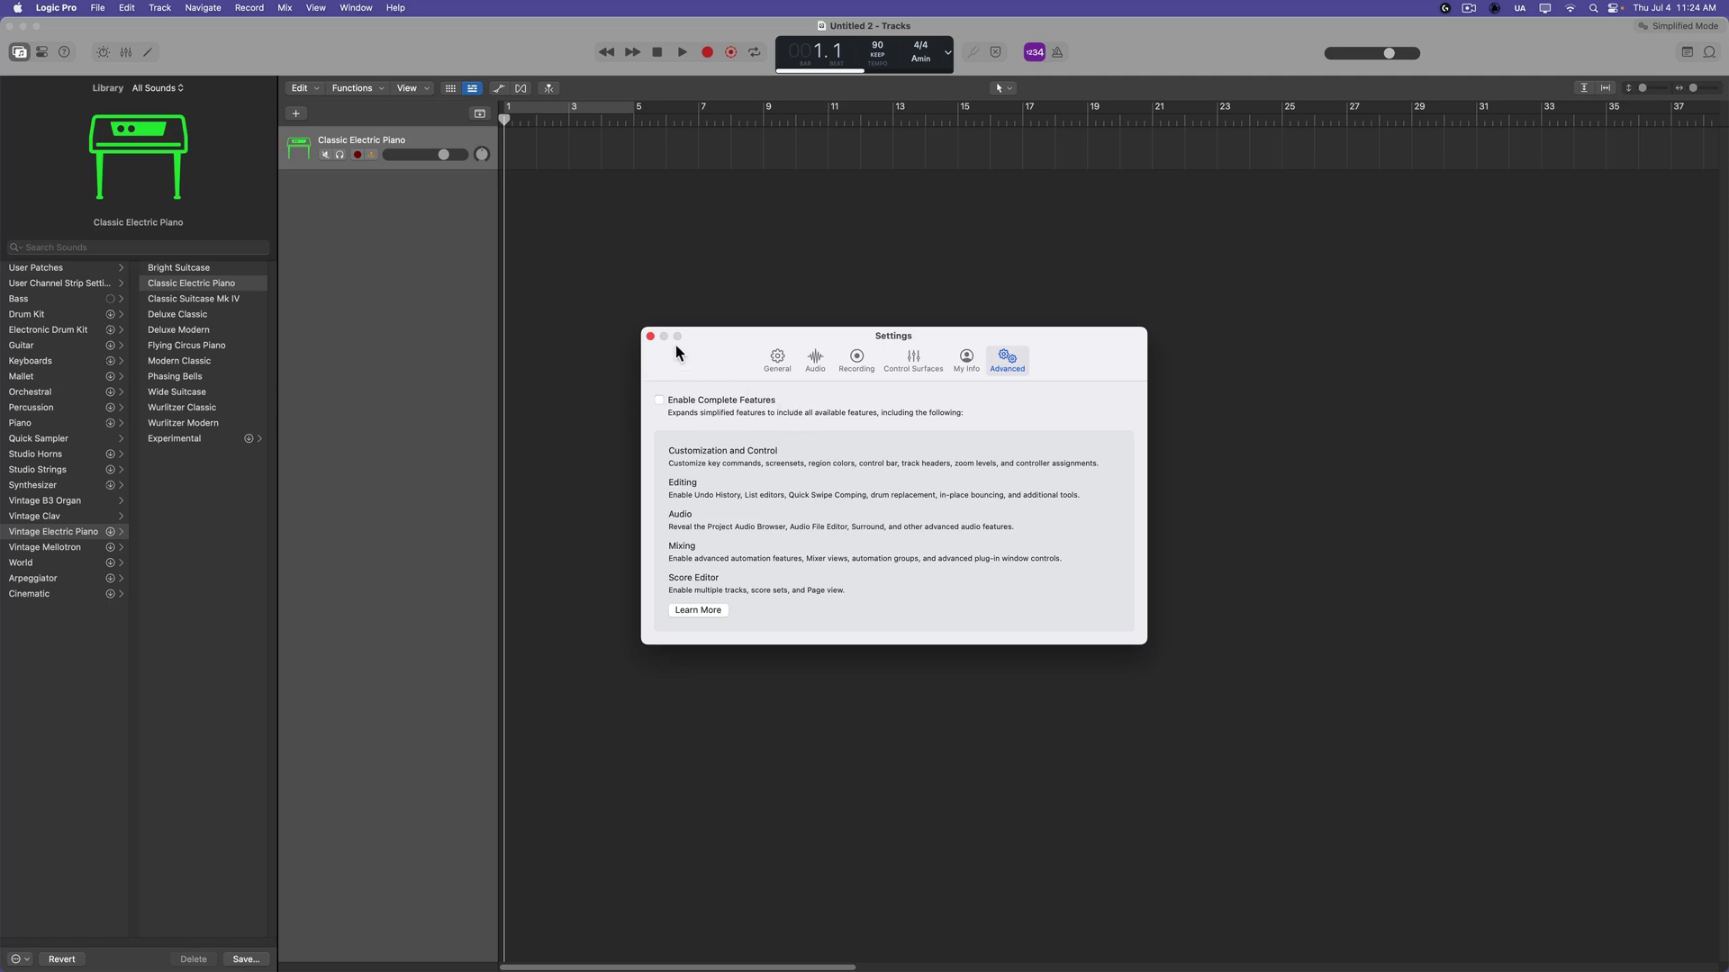
left_click(650, 337)
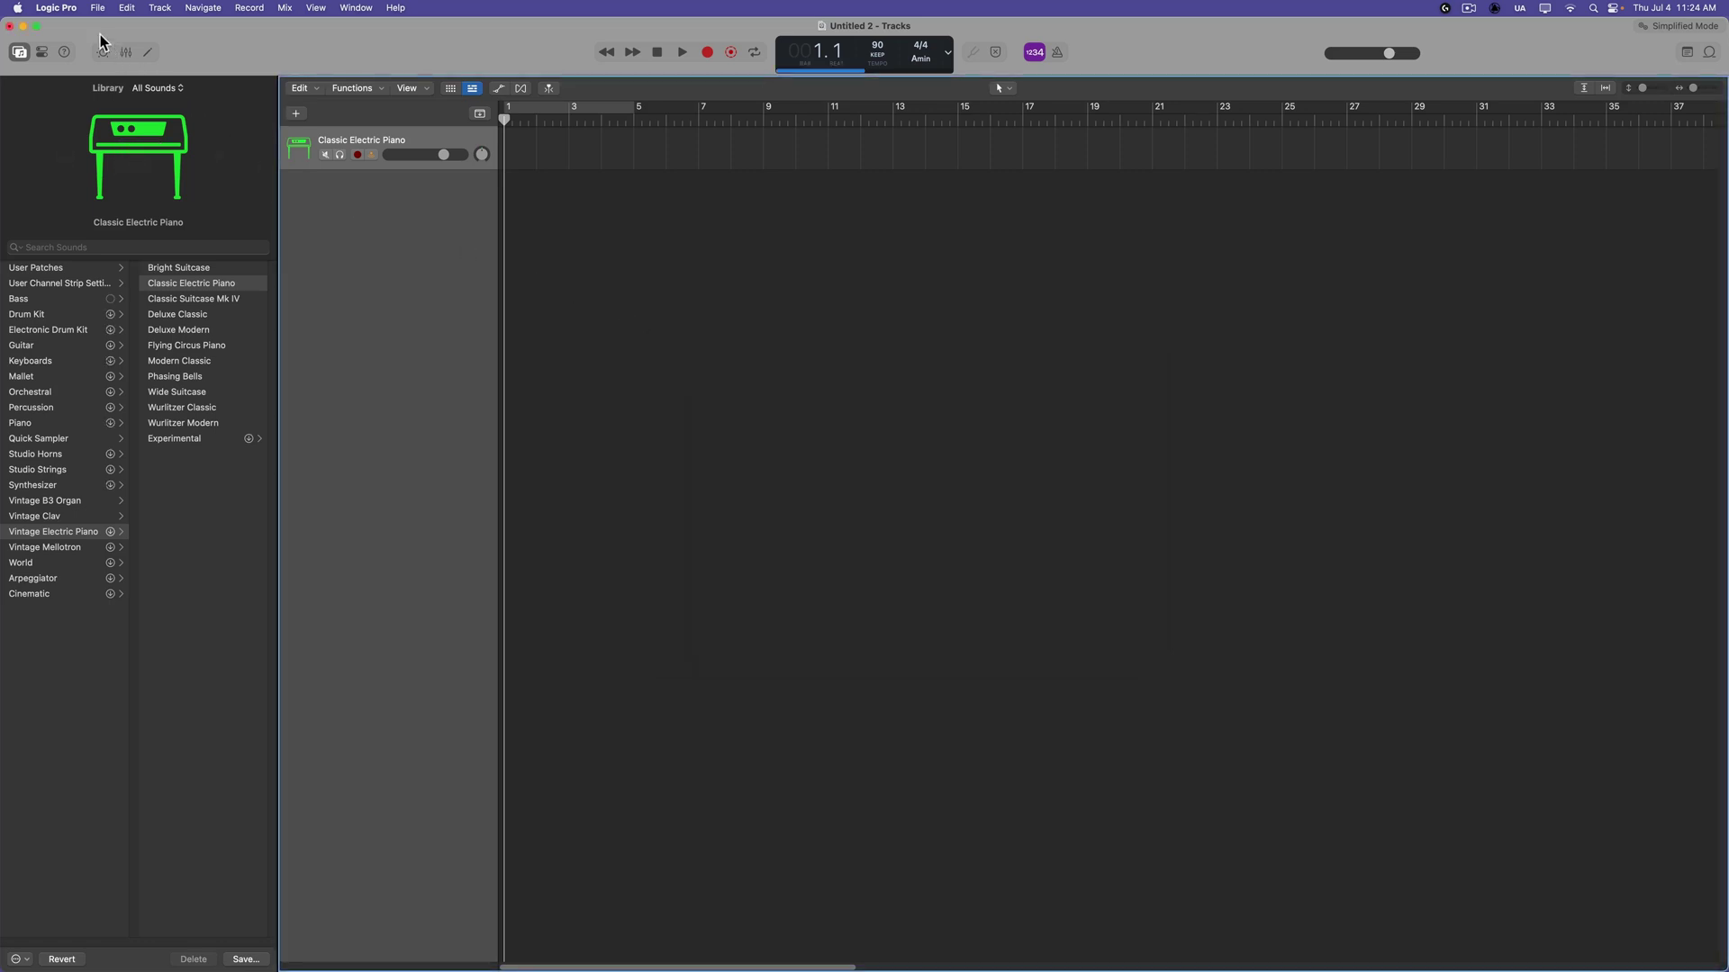
Step: Turn on Enable Complete Features in Logic Pro's Advanced settings
left_click(56, 8)
mouse_move(72, 53)
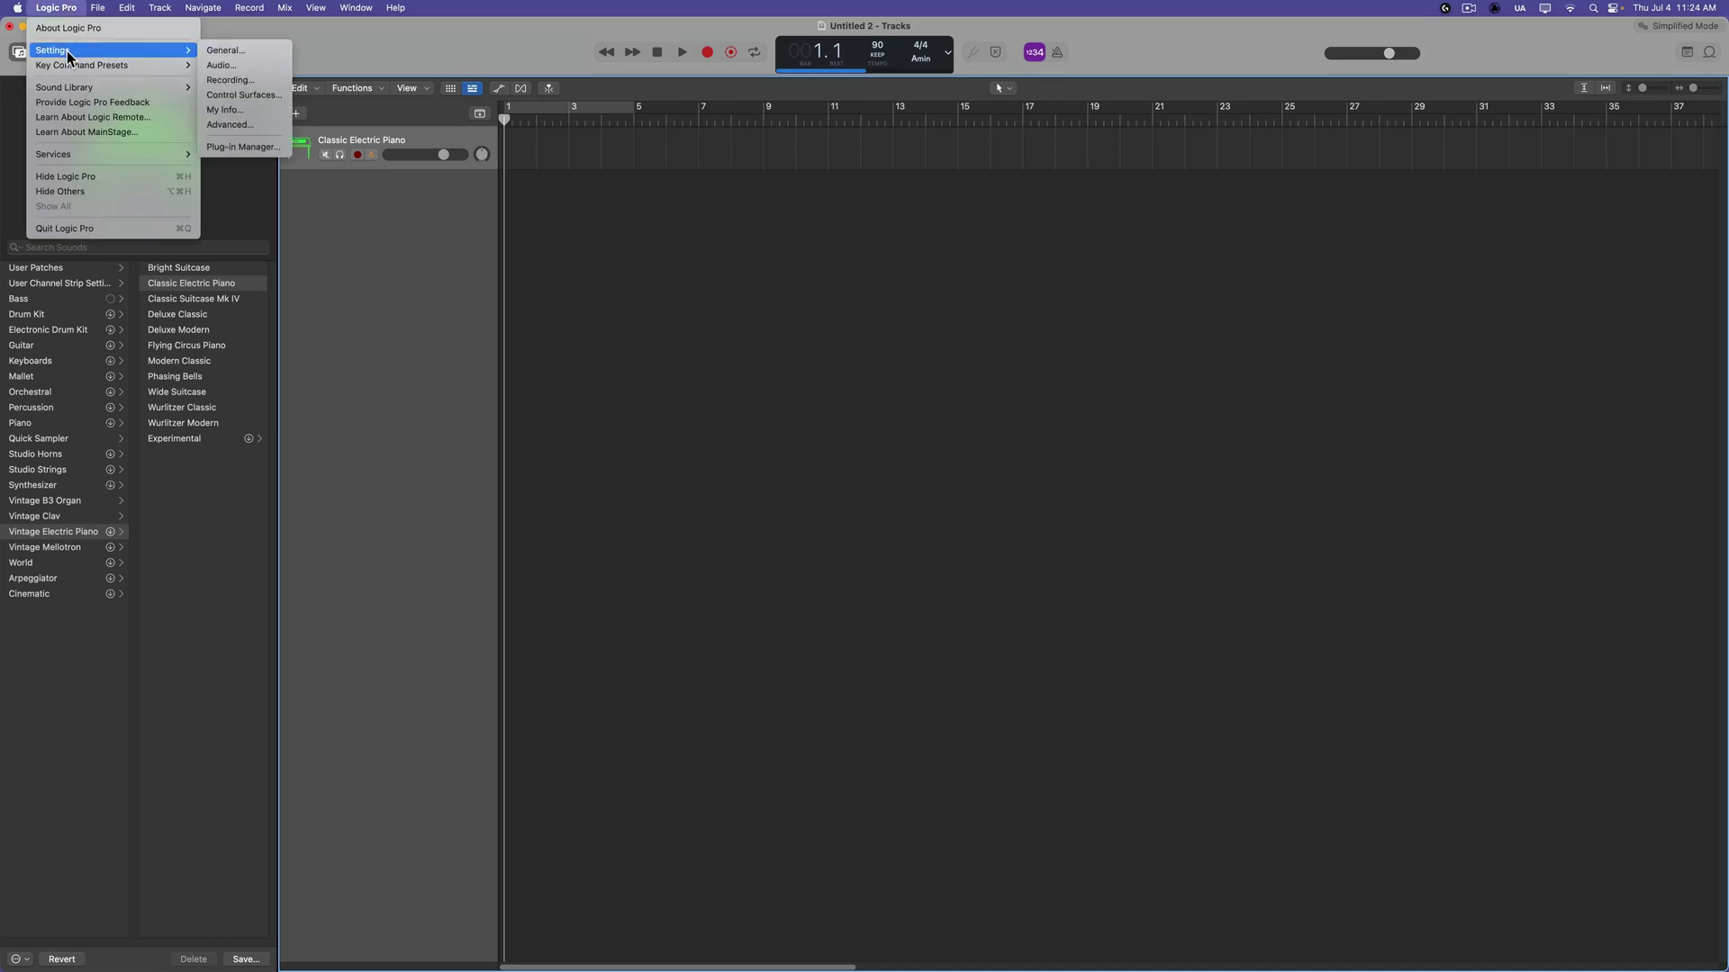
left_click(261, 125)
left_click(688, 402)
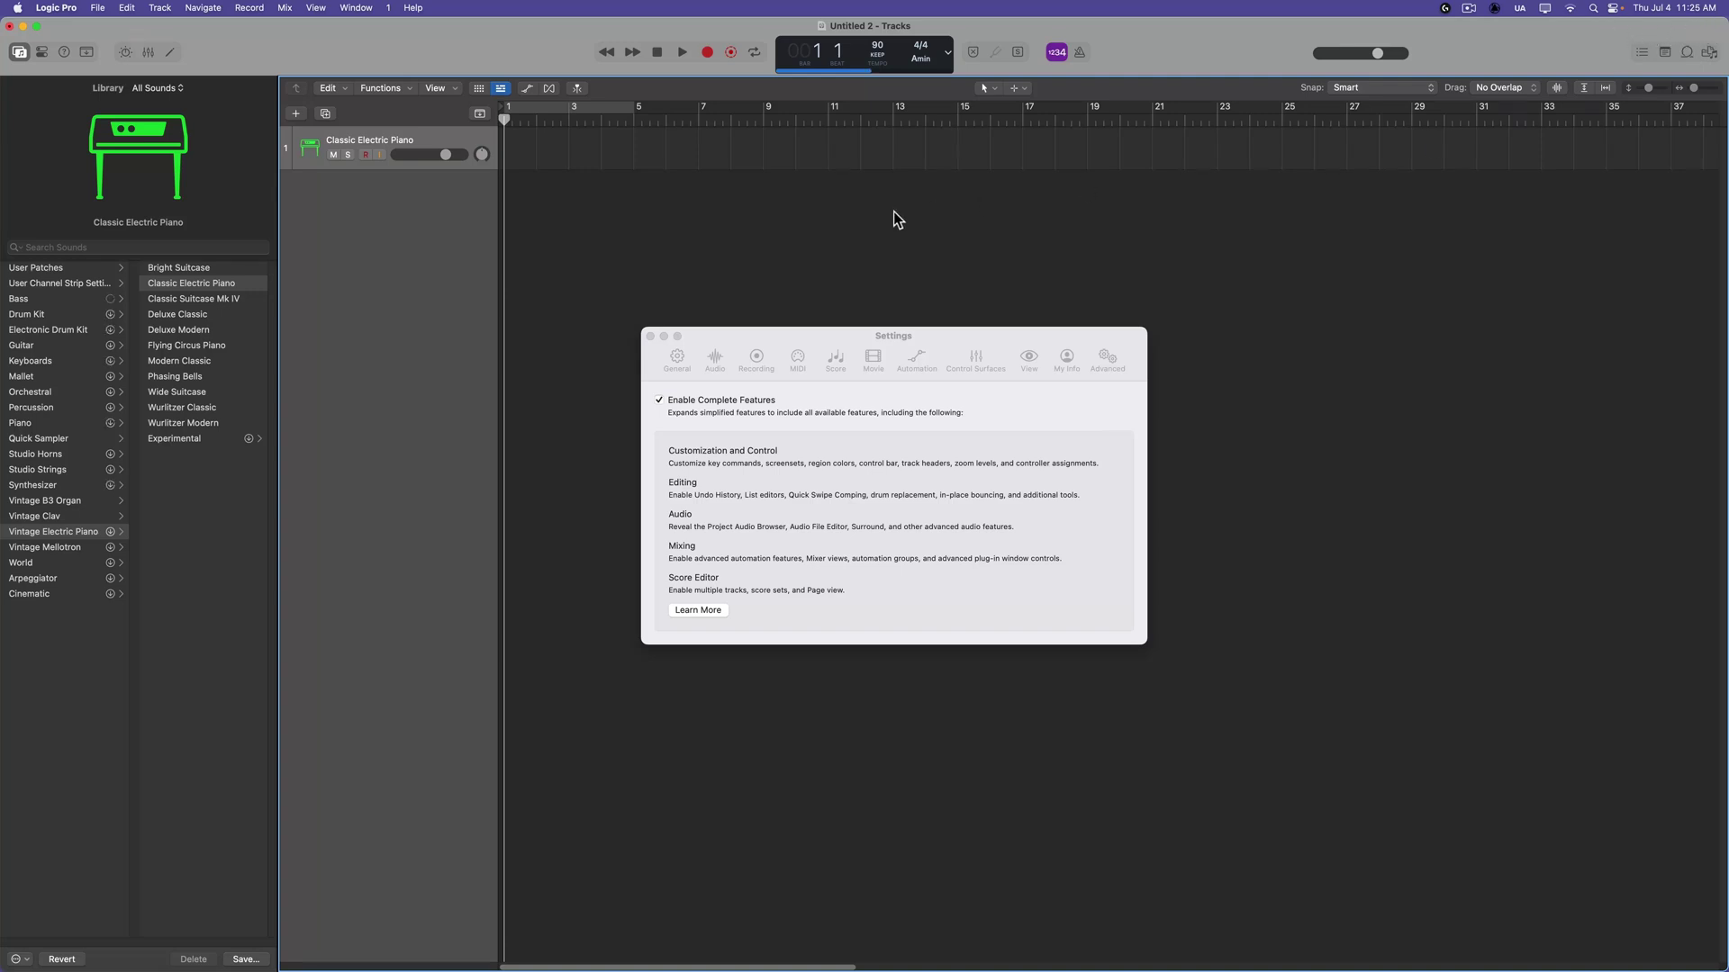
left_click(650, 337)
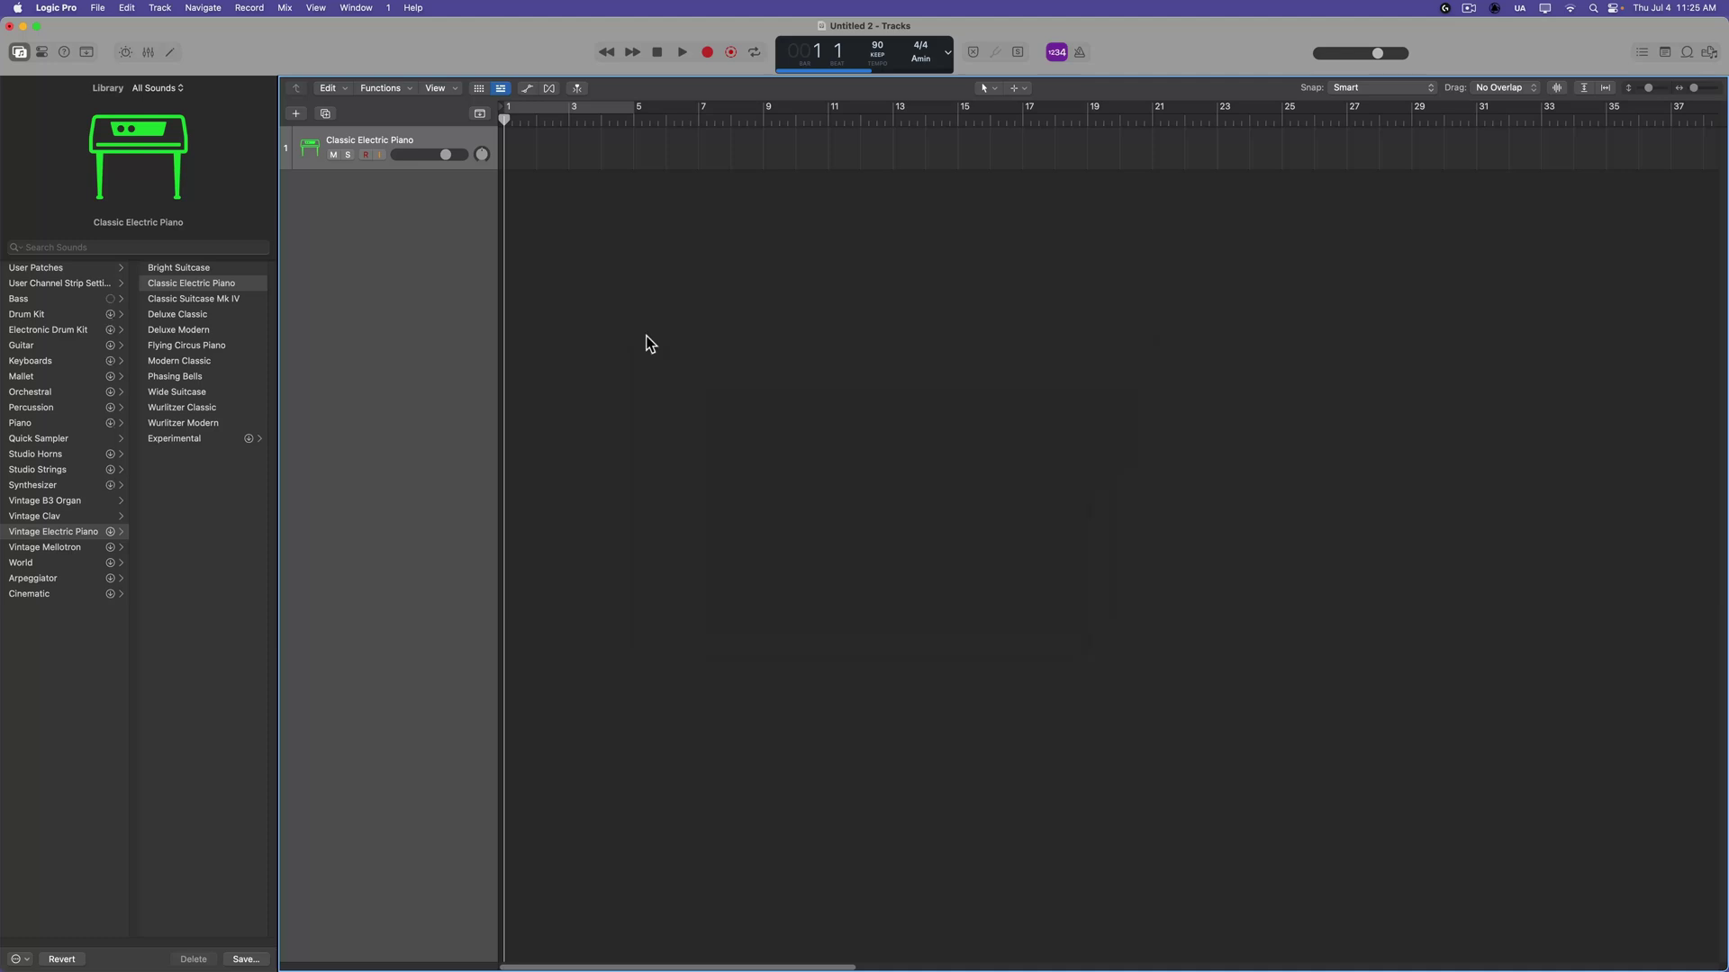
left_click(55, 7)
mouse_move(135, 50)
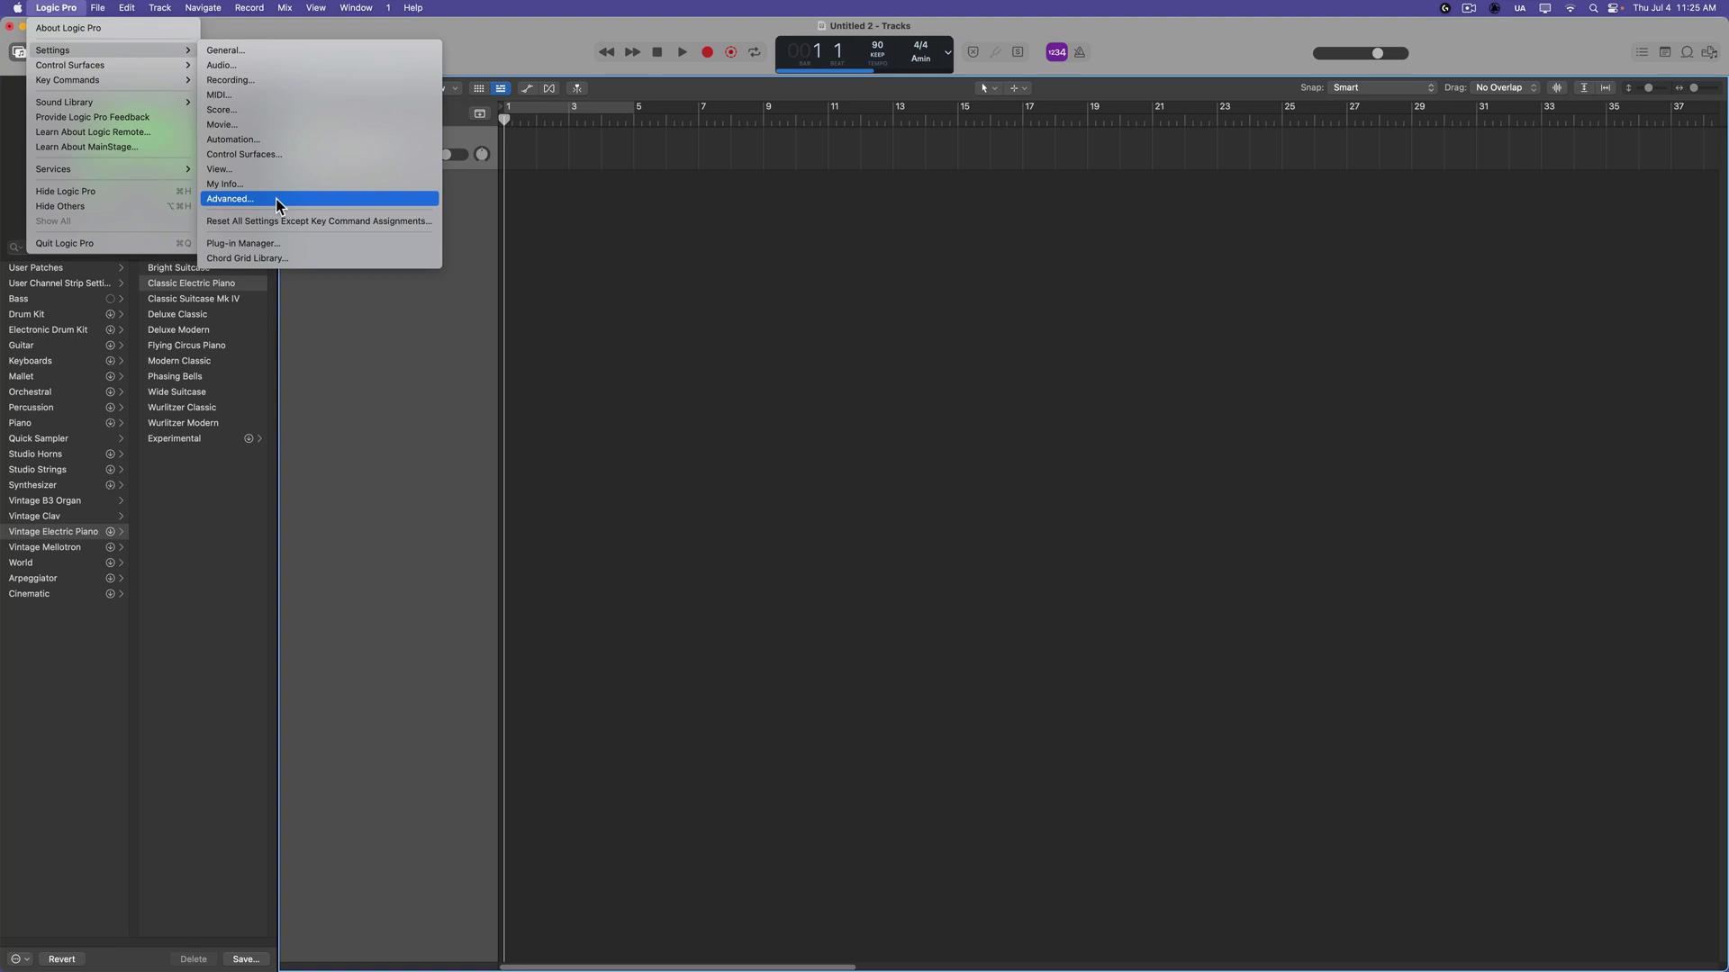
Step: Make track 1's piano row much taller, keep the Library showing, and open the Apple Loops browser
left_click(277, 200)
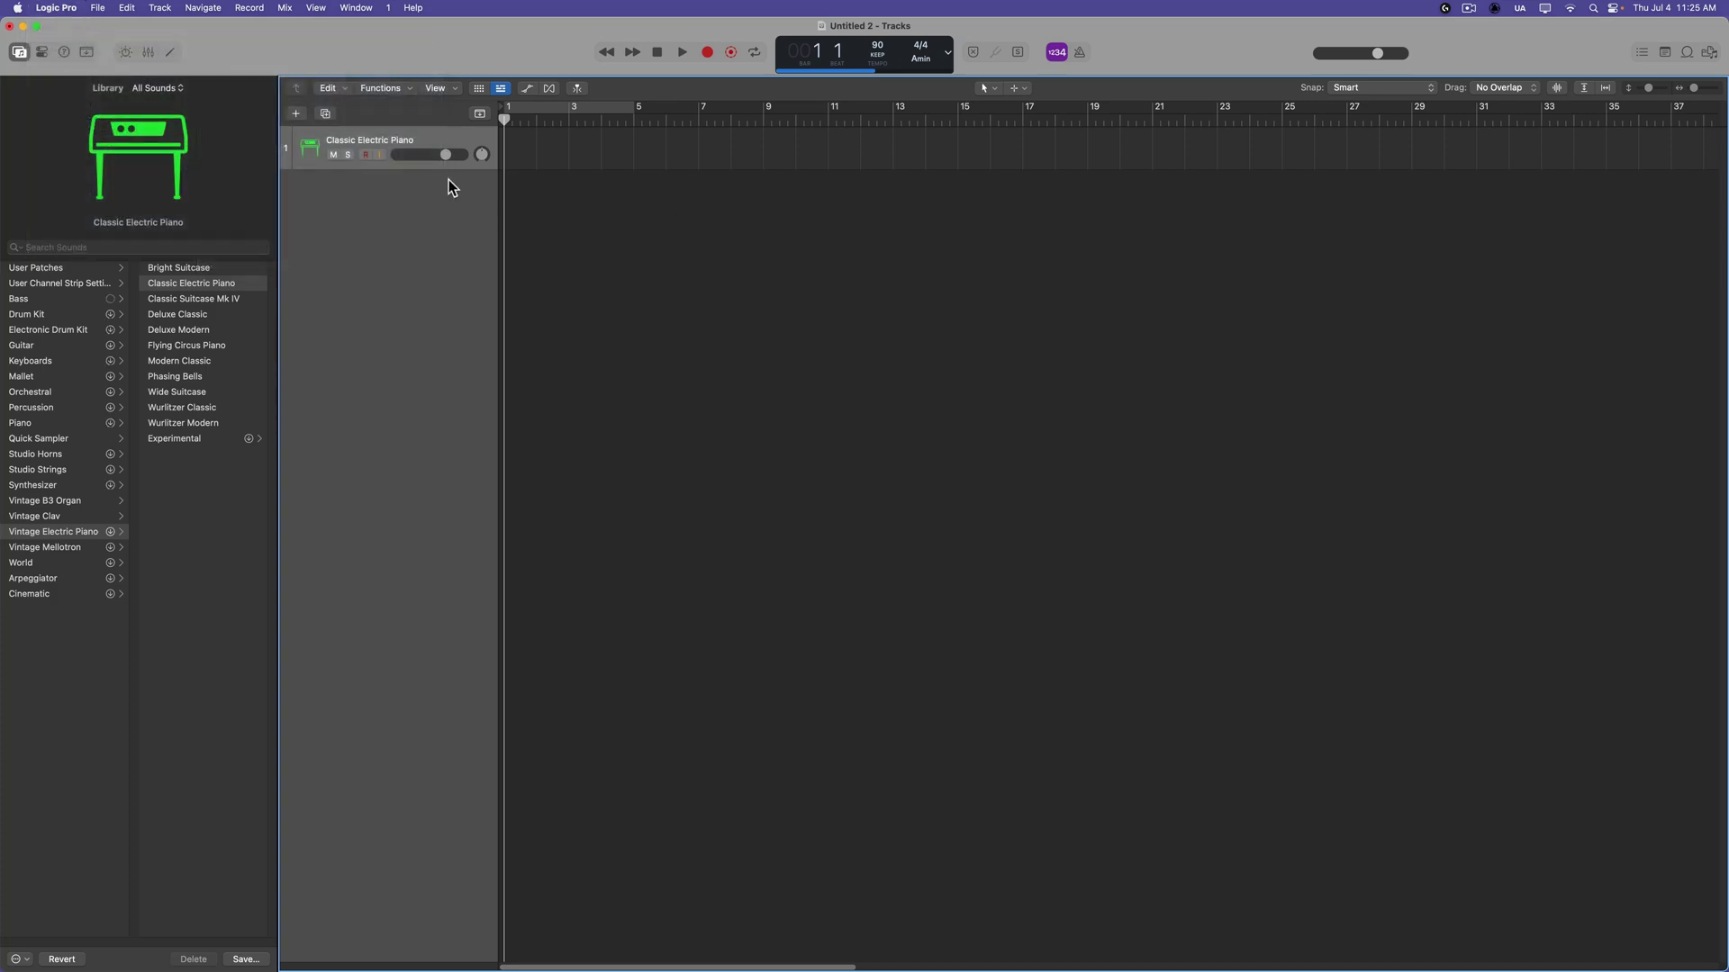
left_click_drag(451, 171, 436, 321)
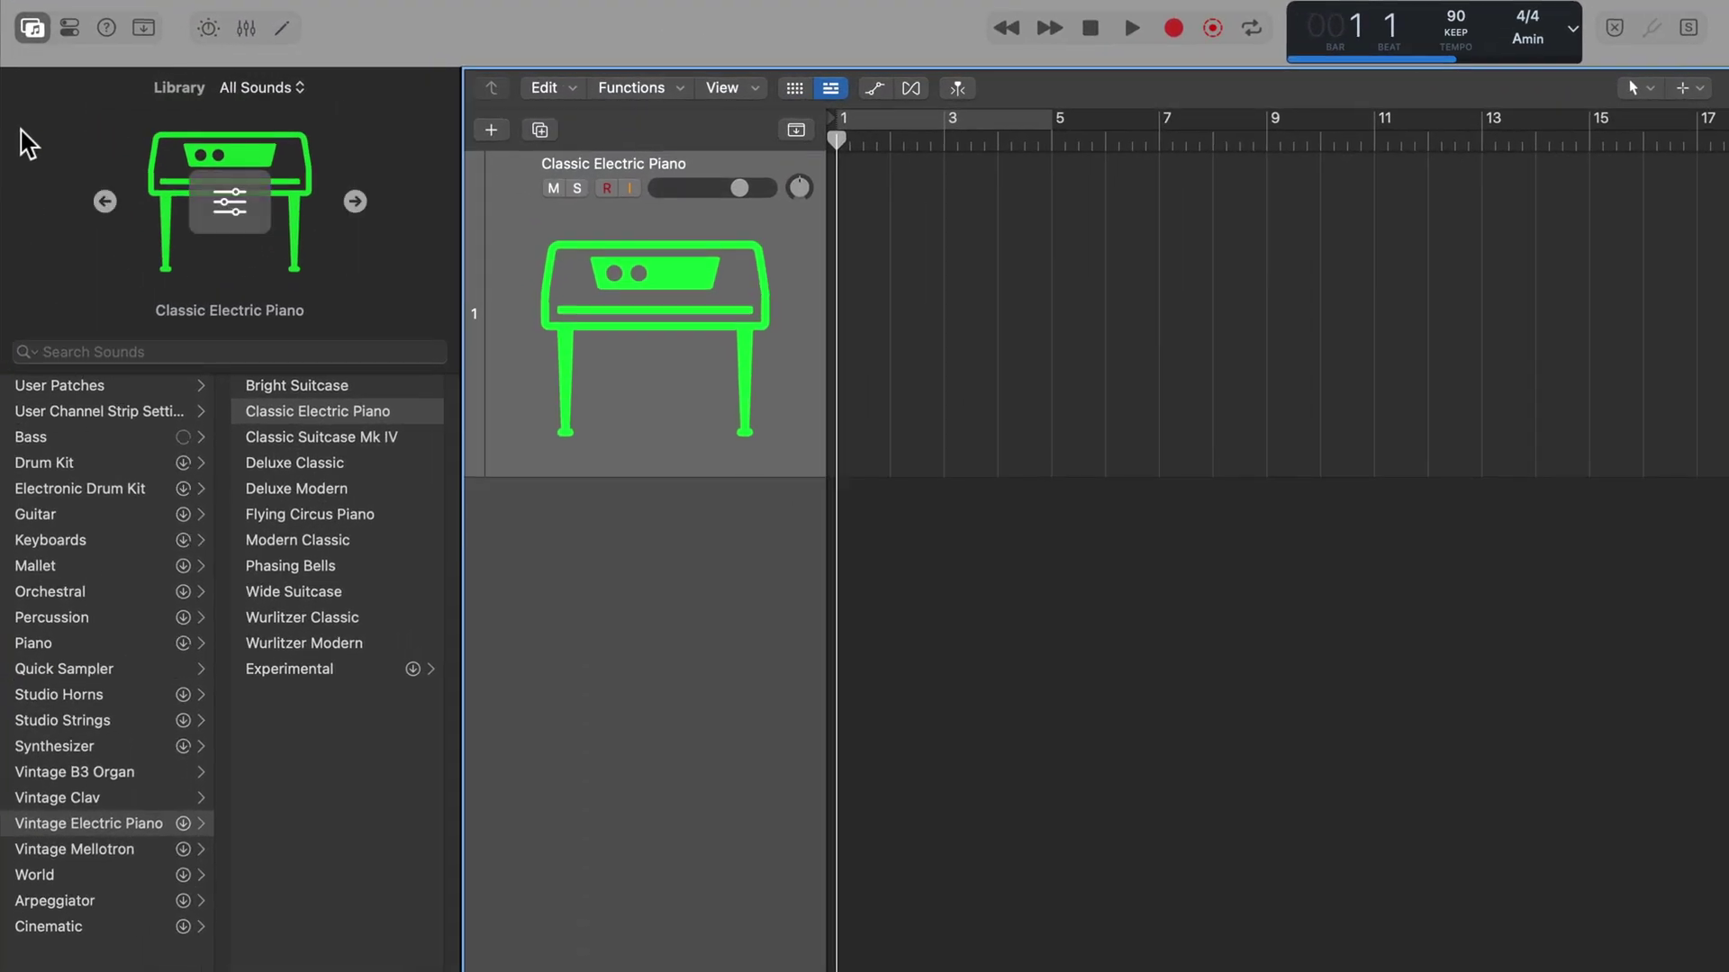
left_click(31, 30)
left_click(31, 29)
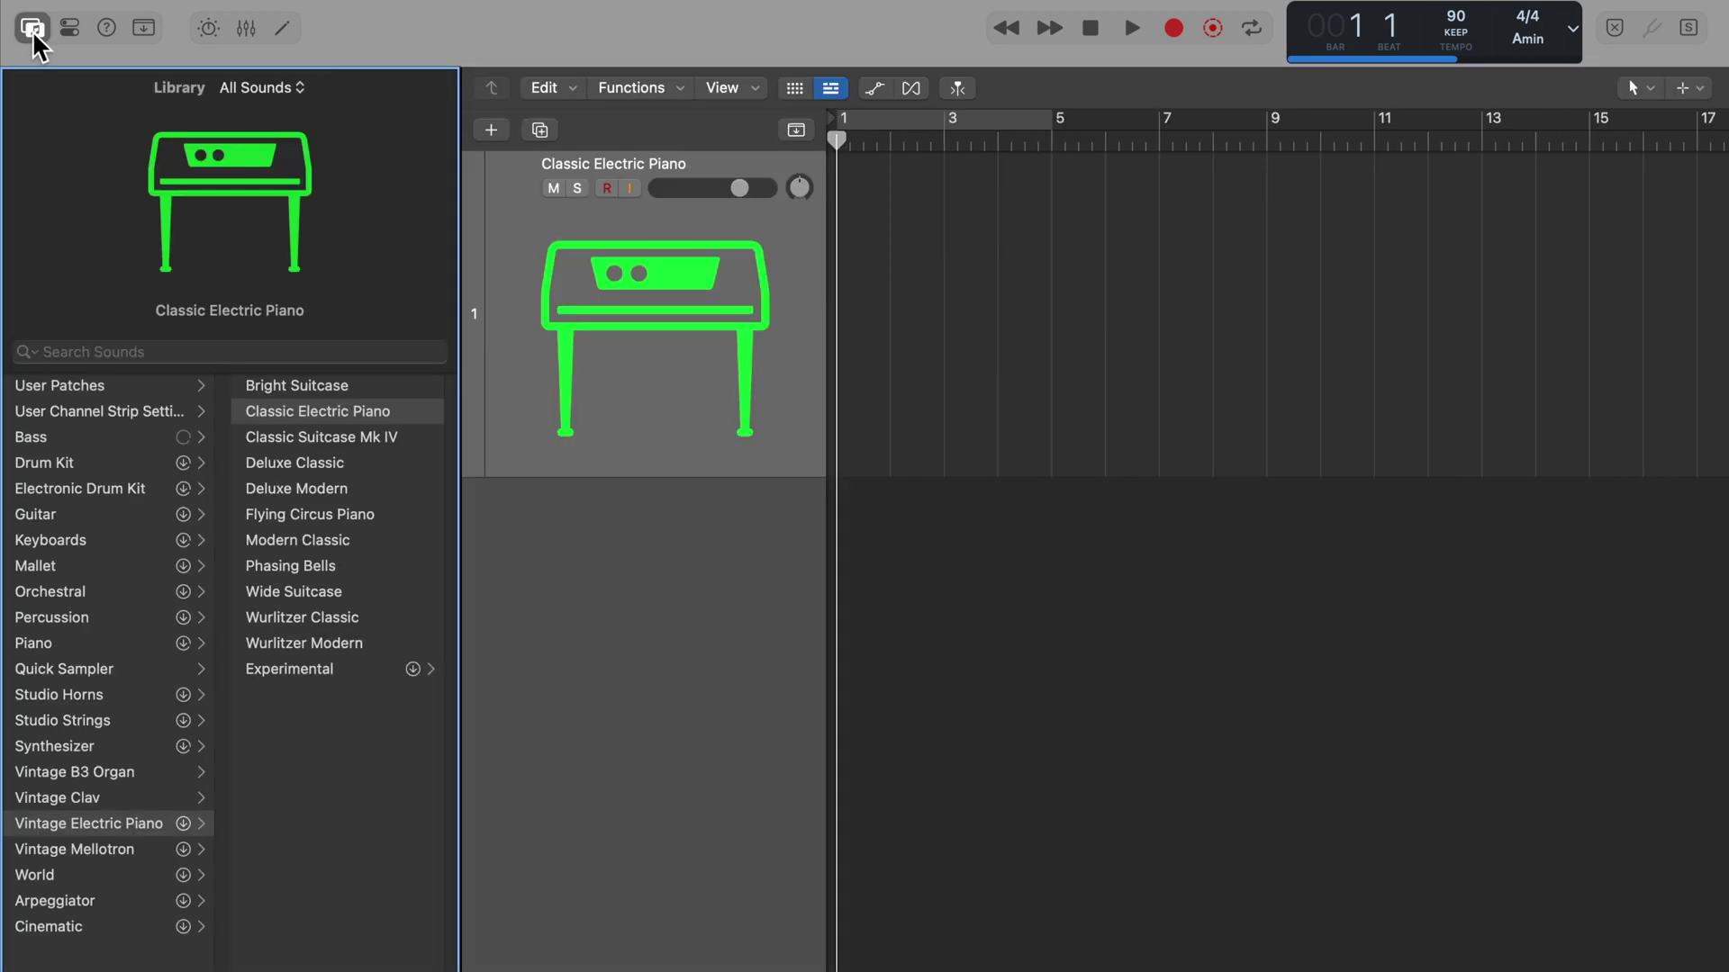
left_click(30, 29)
left_click(32, 30)
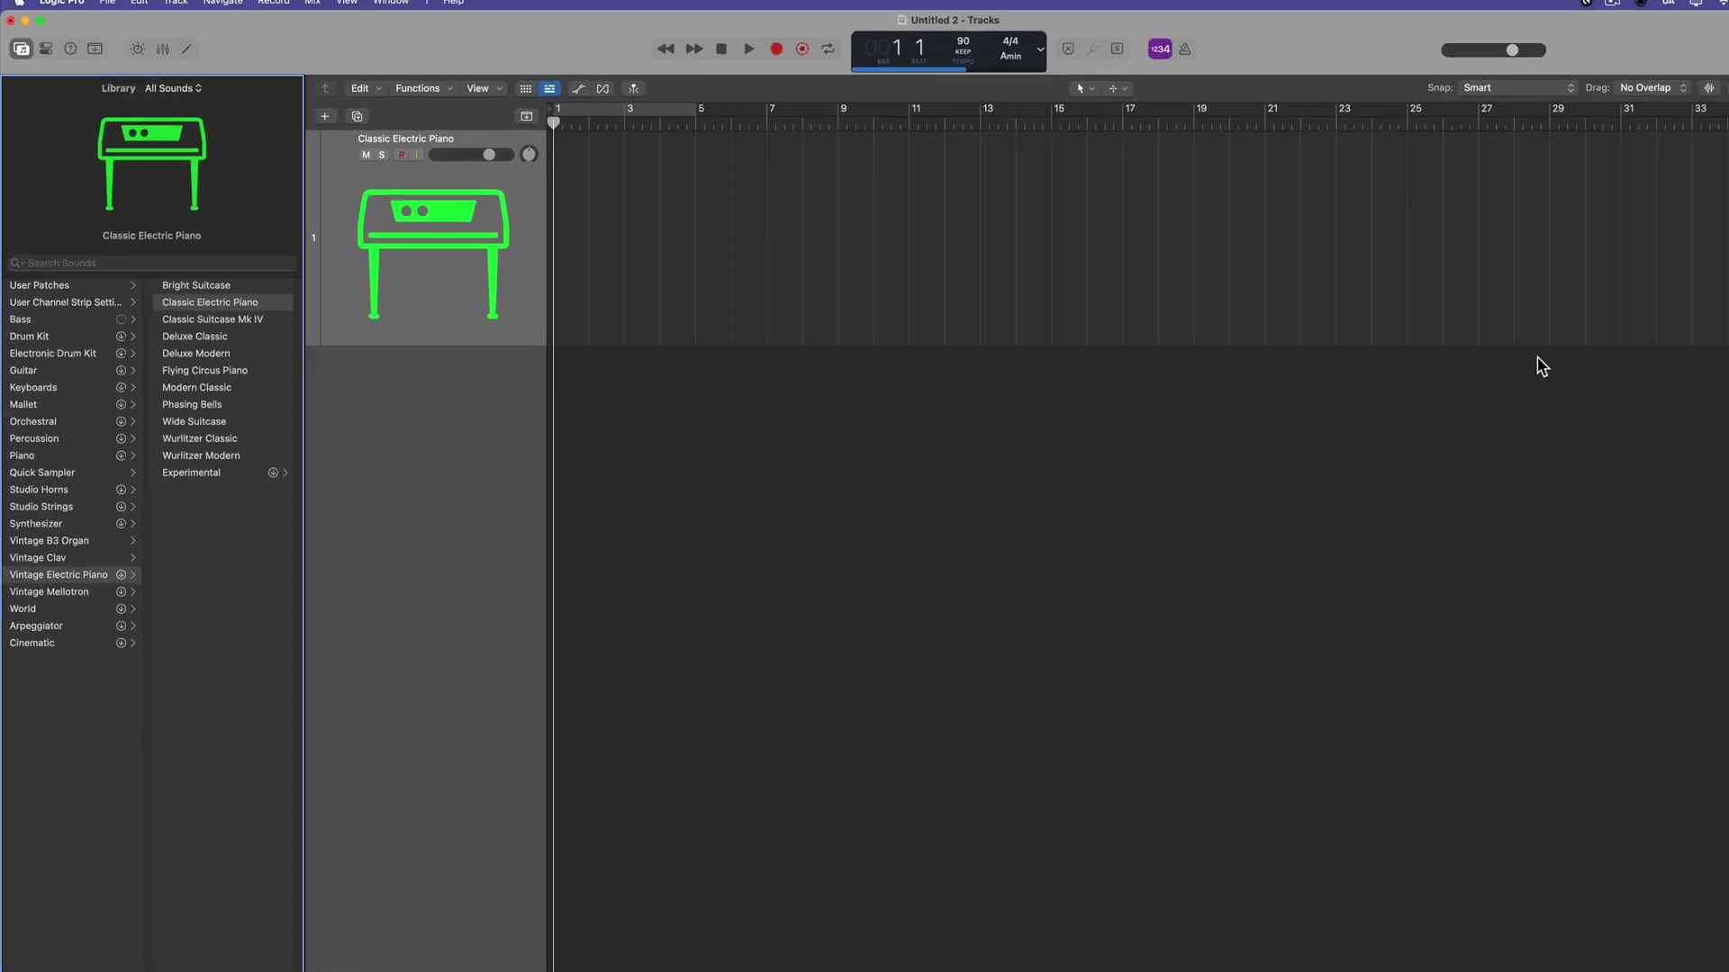
left_click(1686, 52)
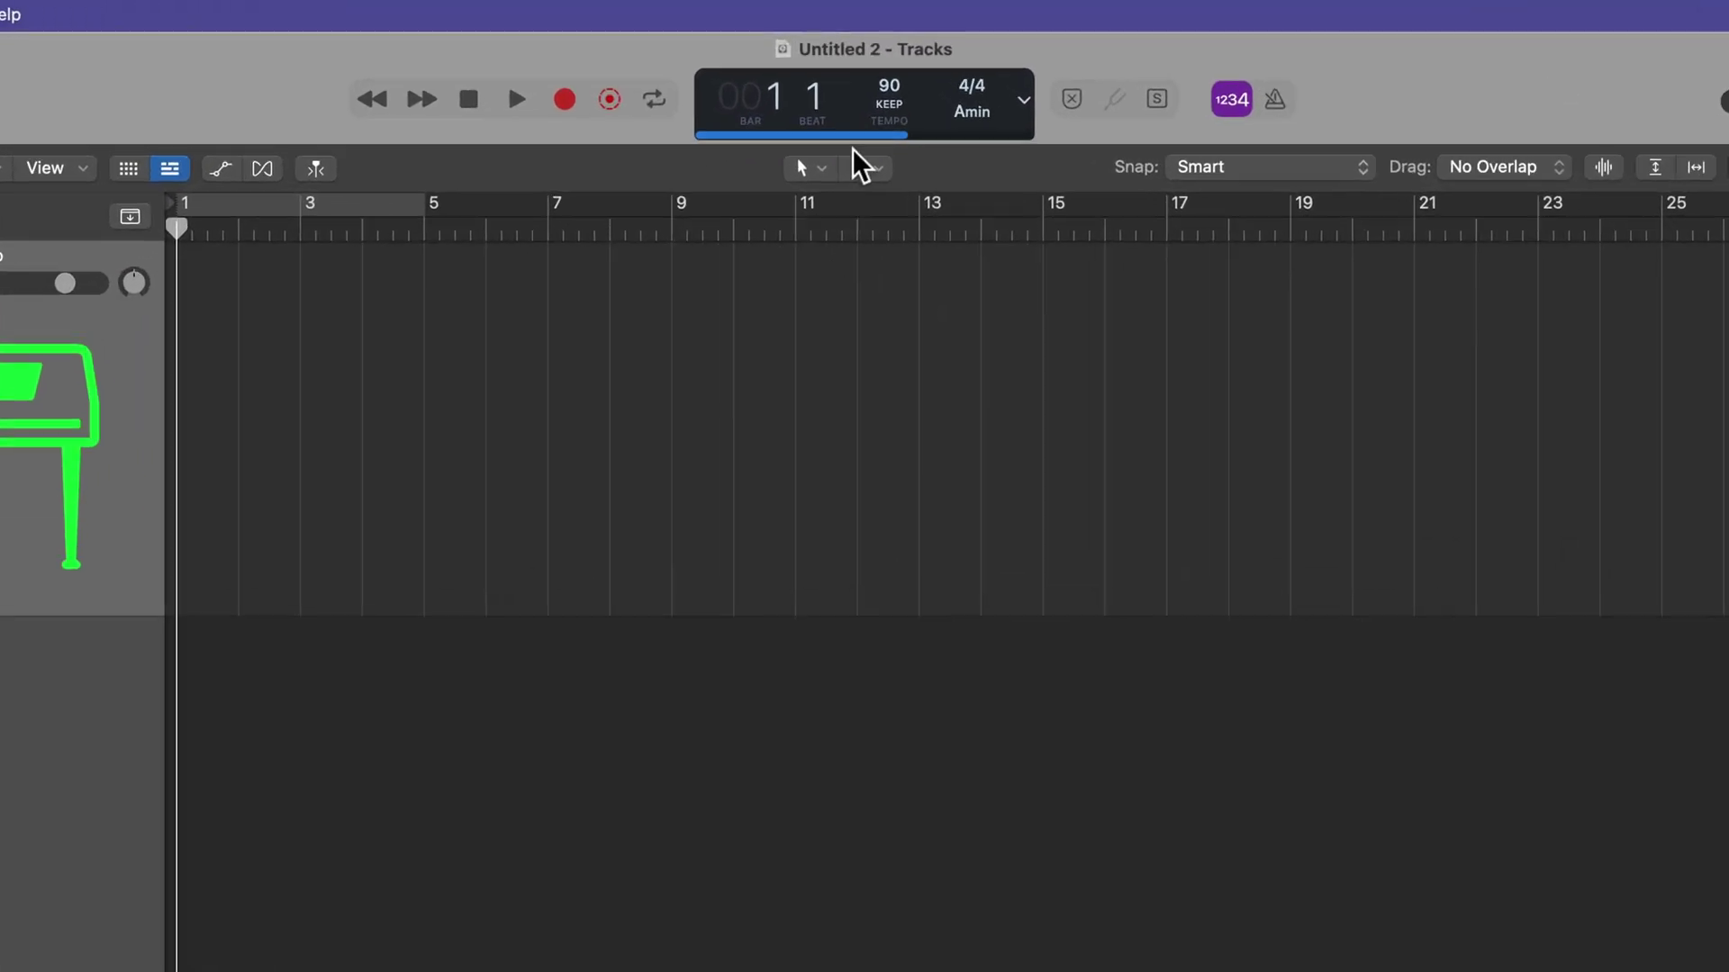
mouse_move(858, 72)
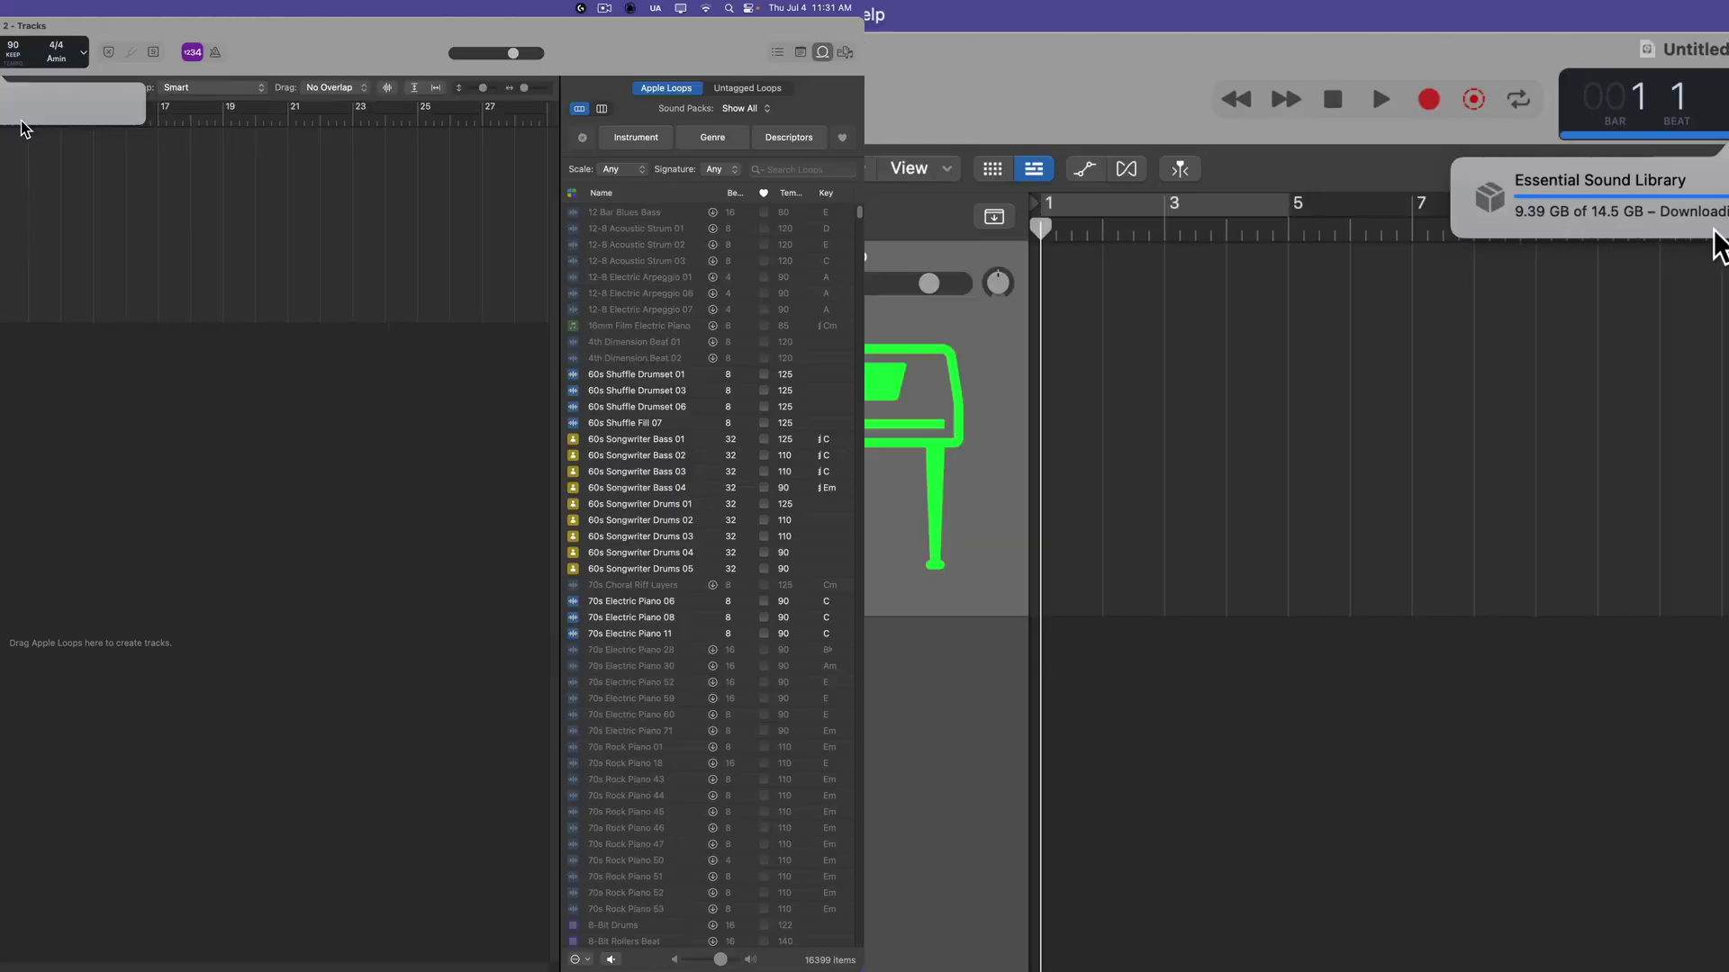
Step: Dismiss the download progress and show the Percussion patches in the Library panel
left_click(1019, 448)
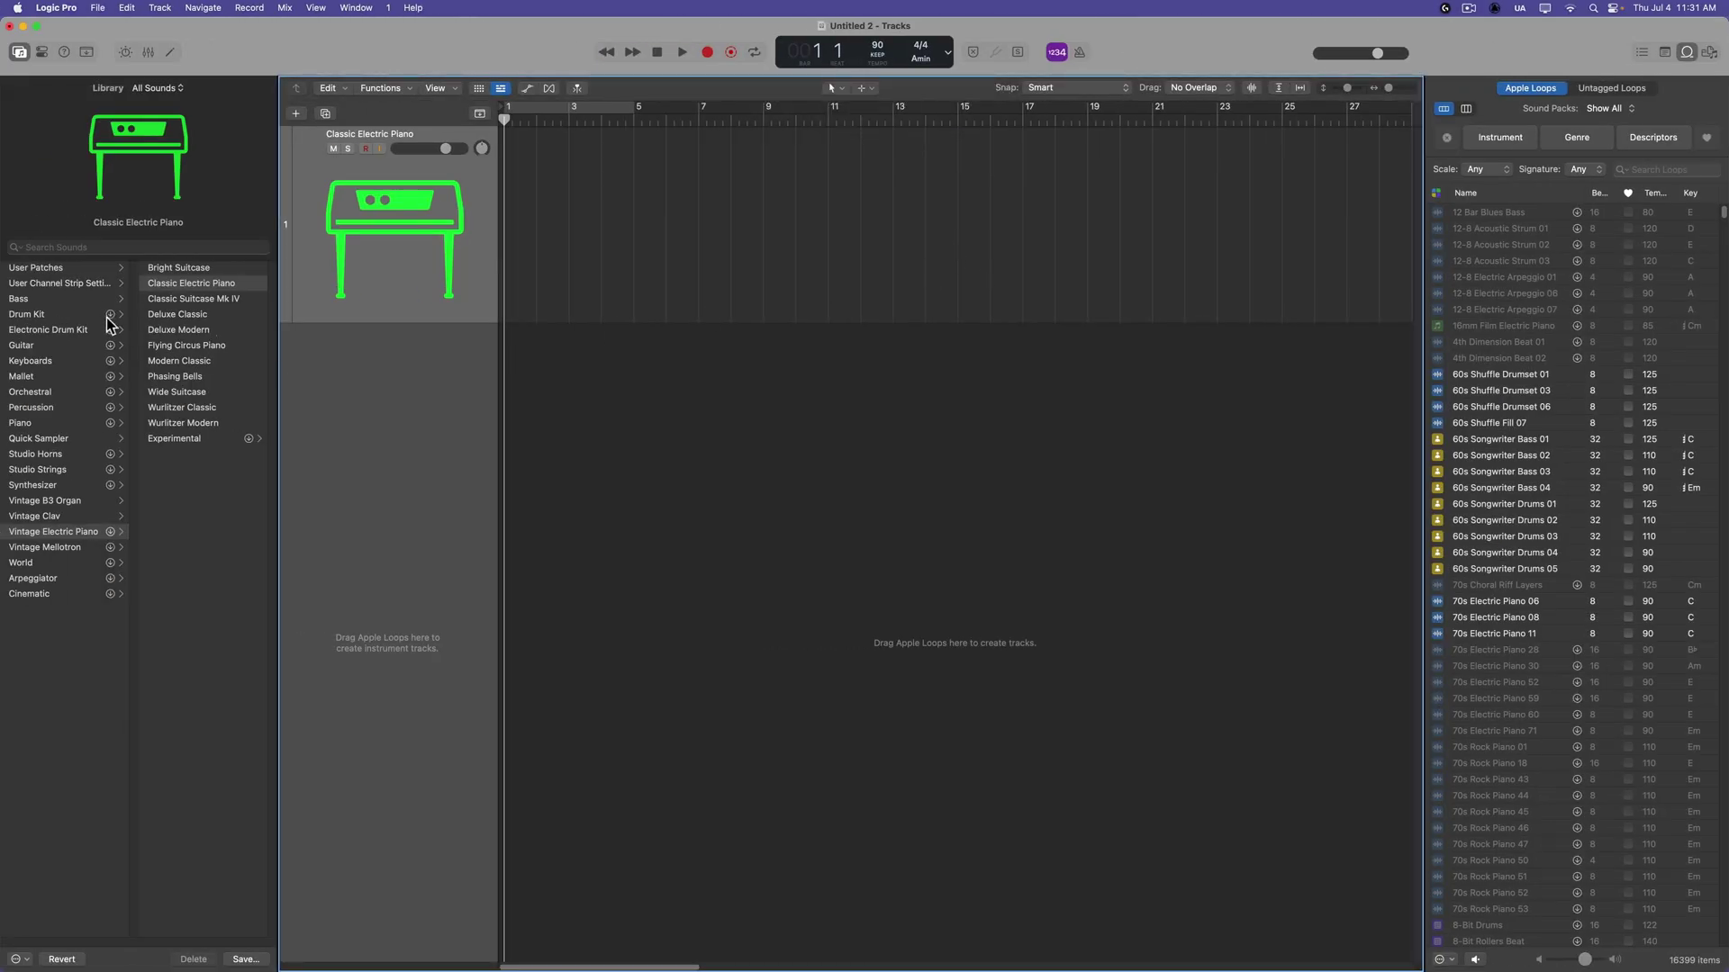
left_click(65, 414)
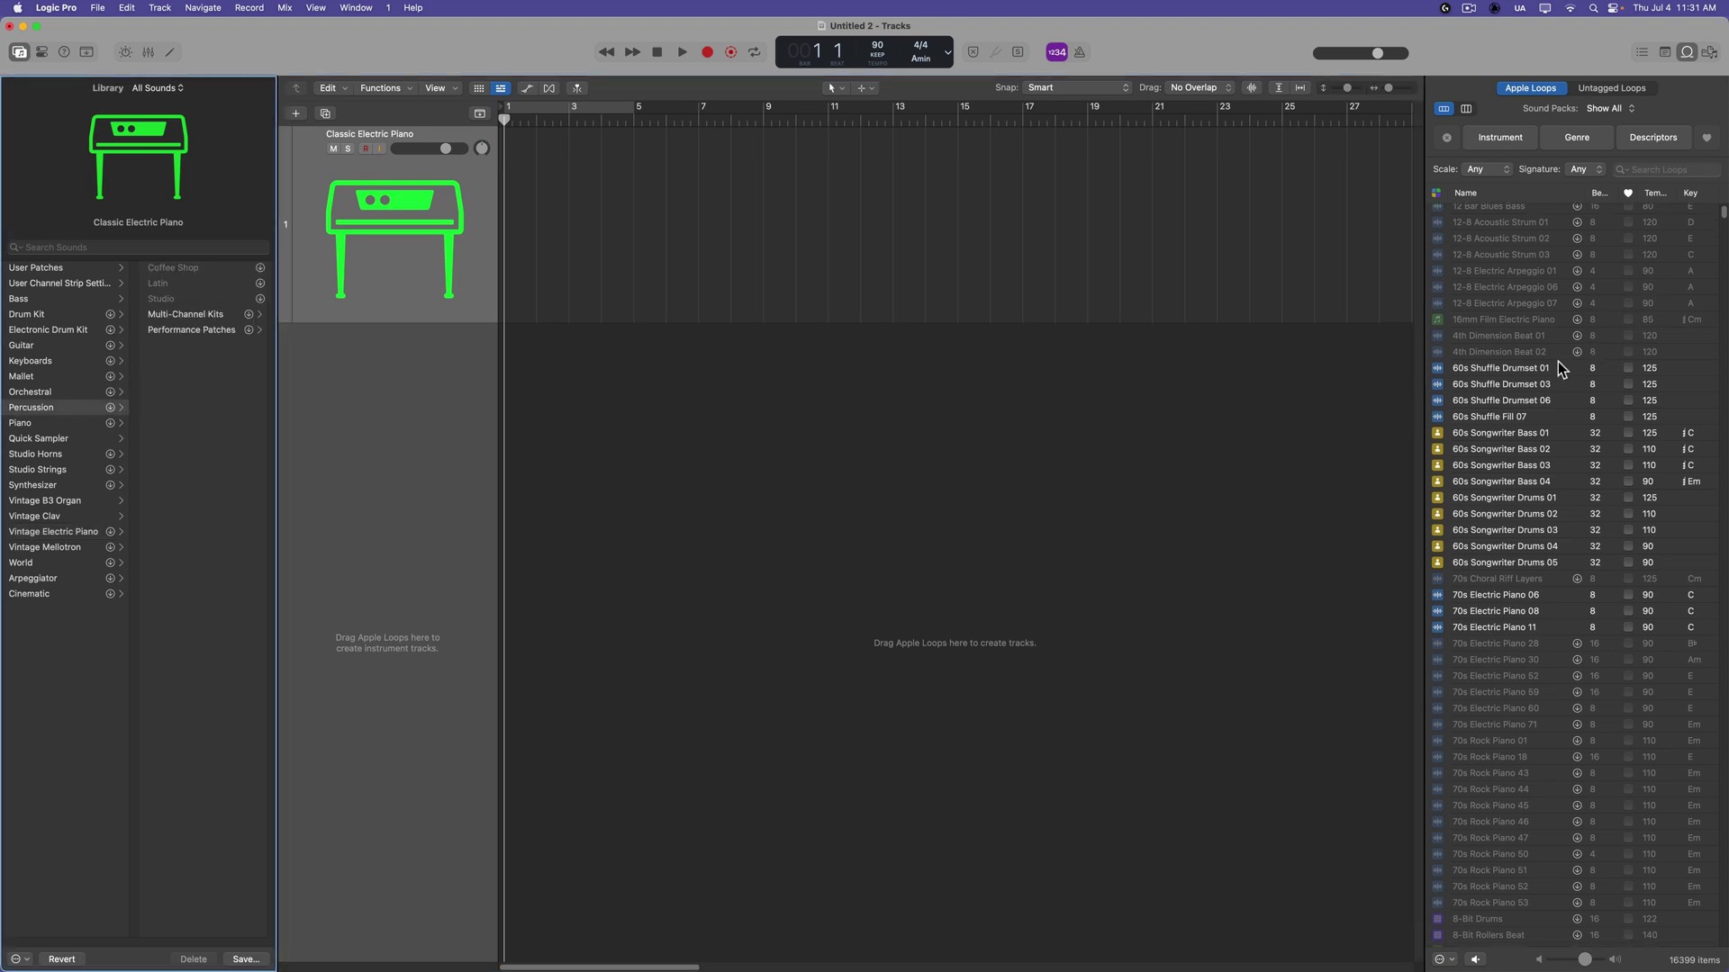
scroll(1558, 372, "down", 5)
scroll(1556, 378, "up", 5)
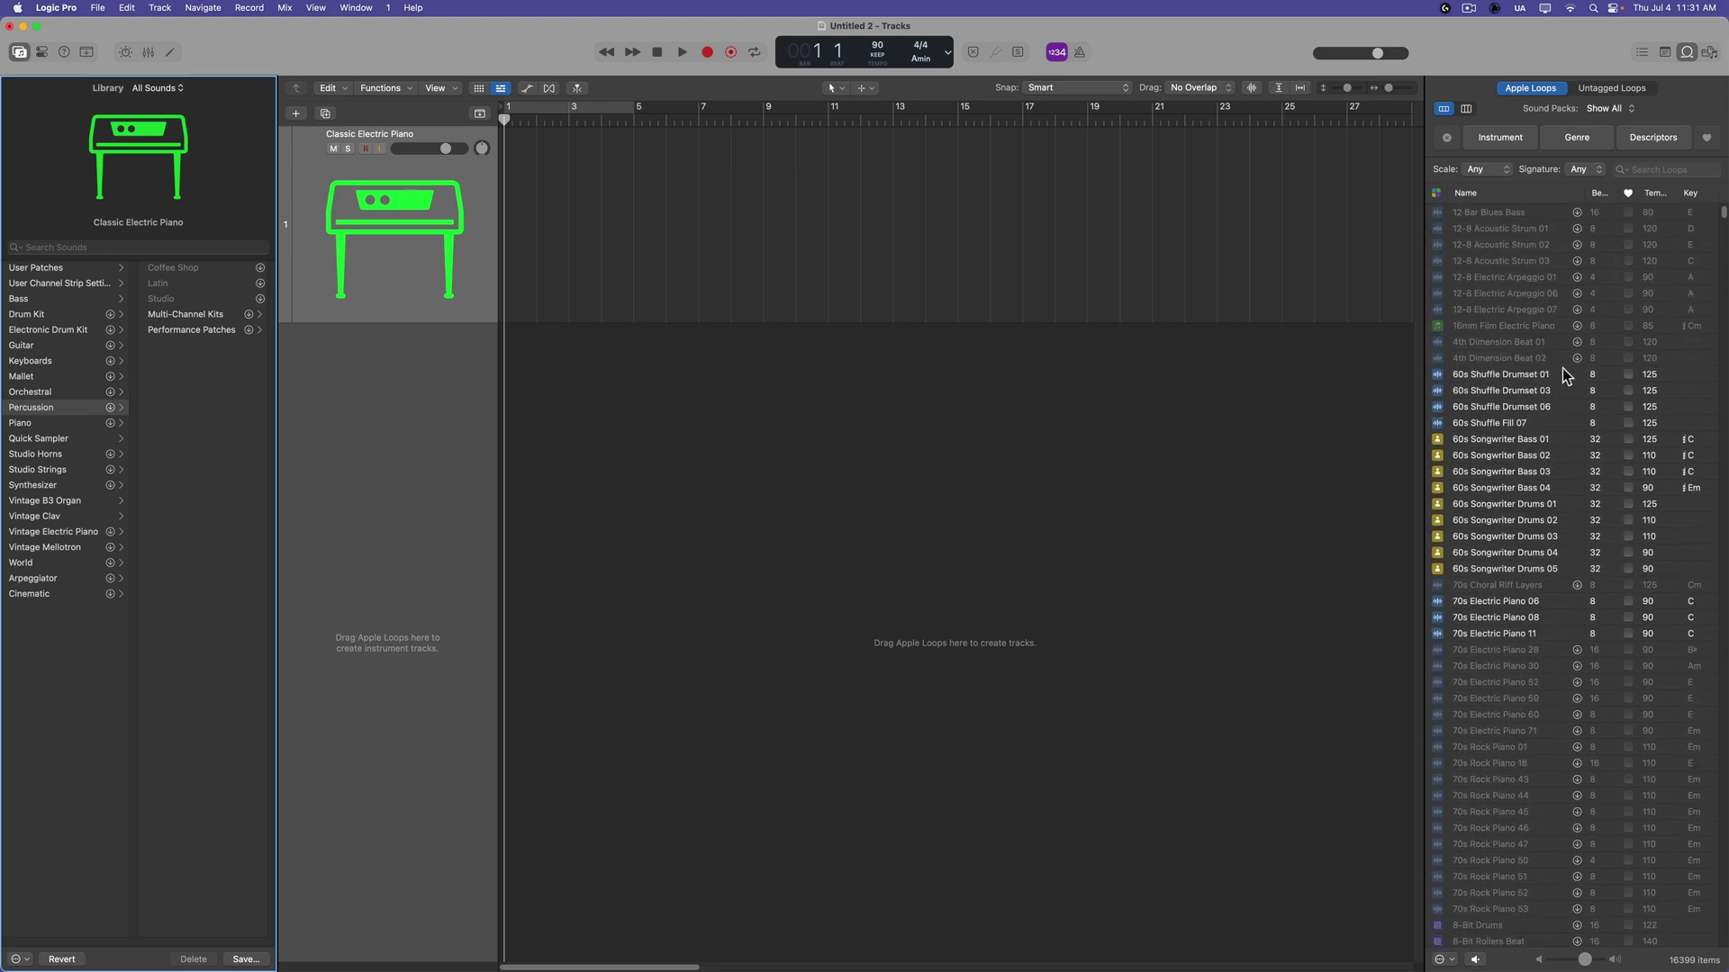
scroll(1564, 508, "down", 8)
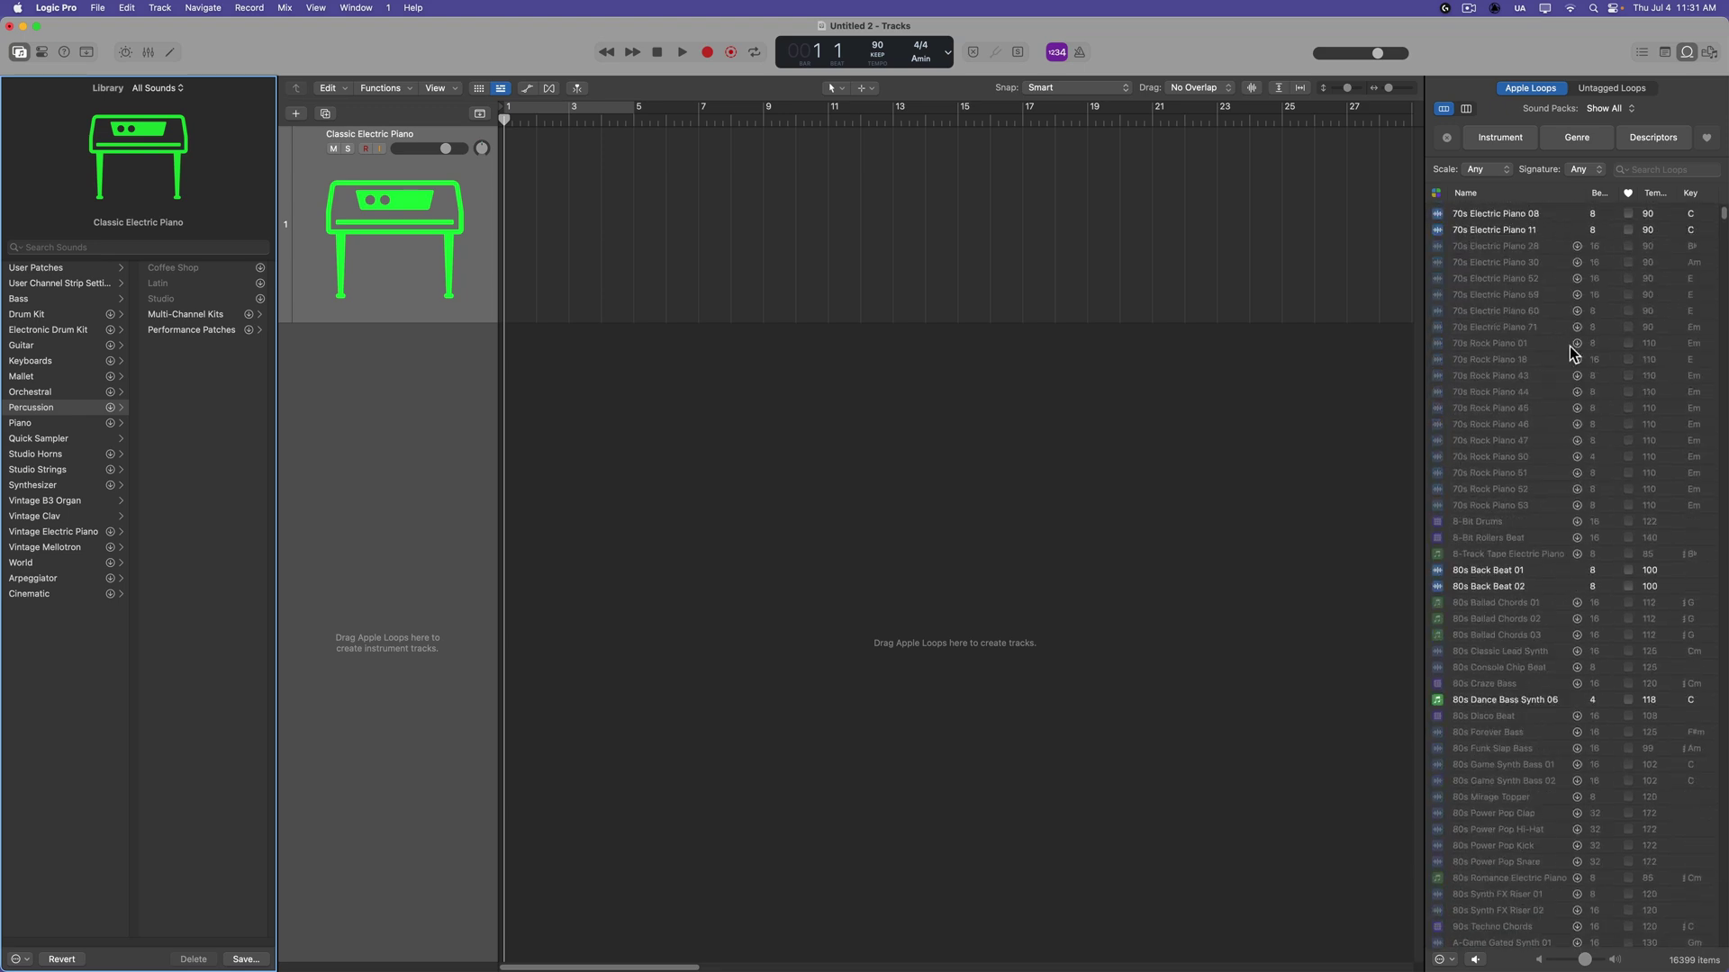
scroll(1564, 461, "down", 14)
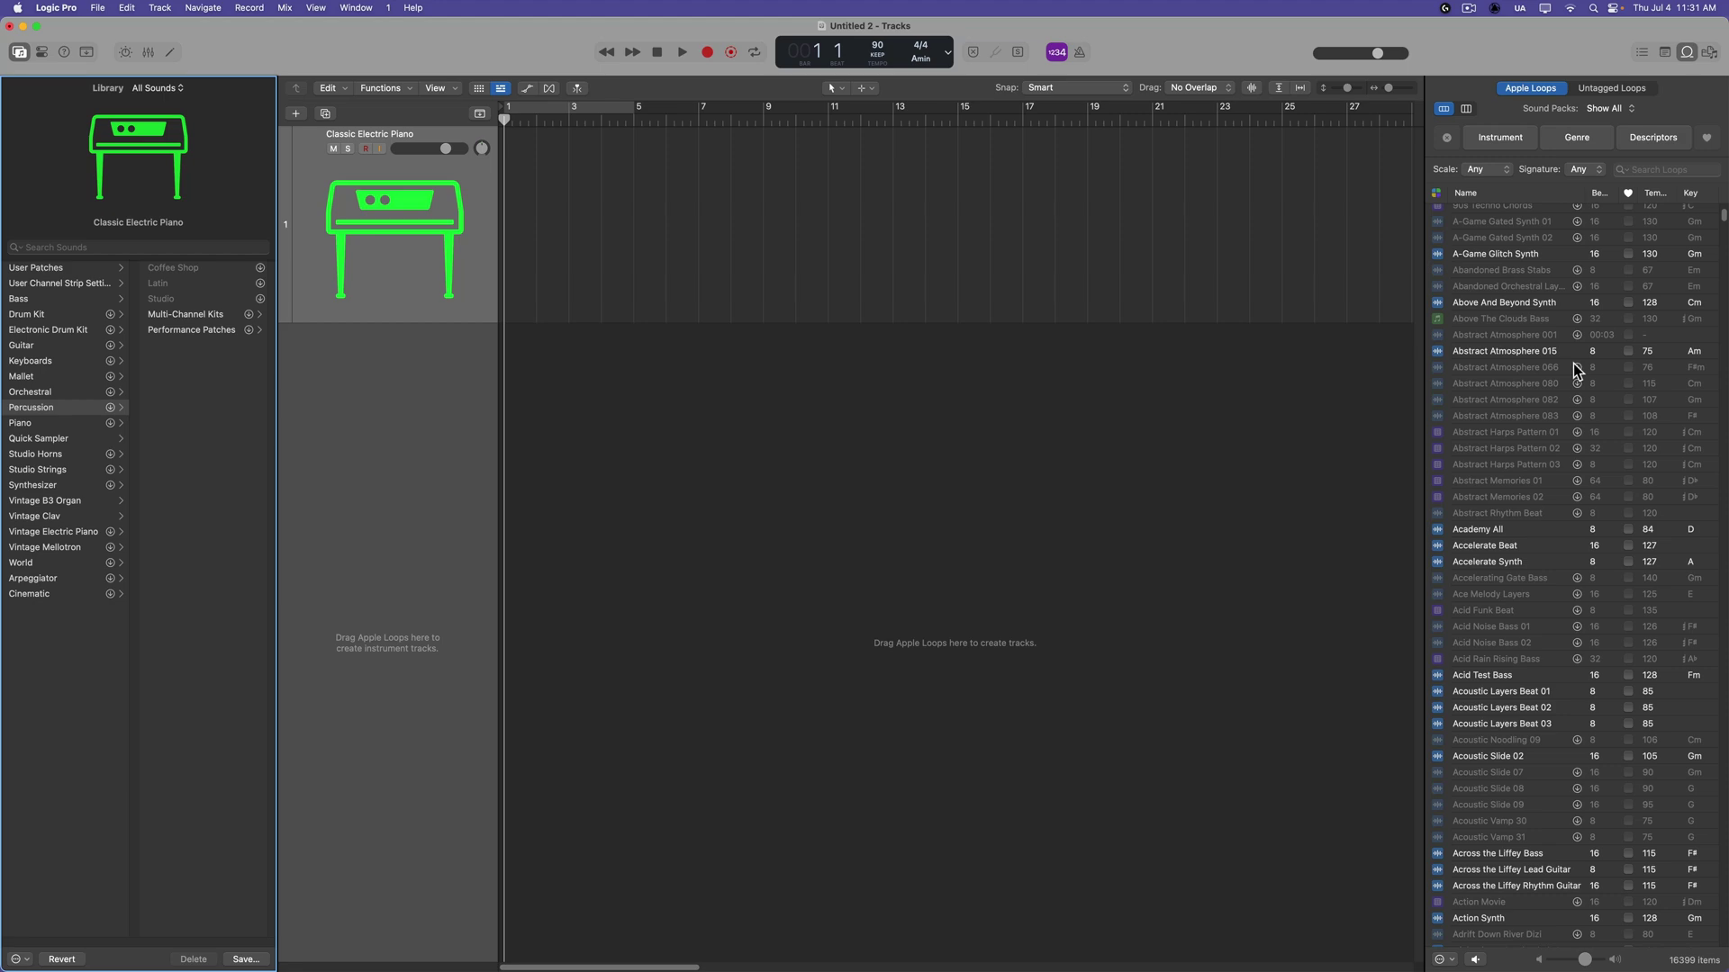
scroll(1572, 364, "up", 10)
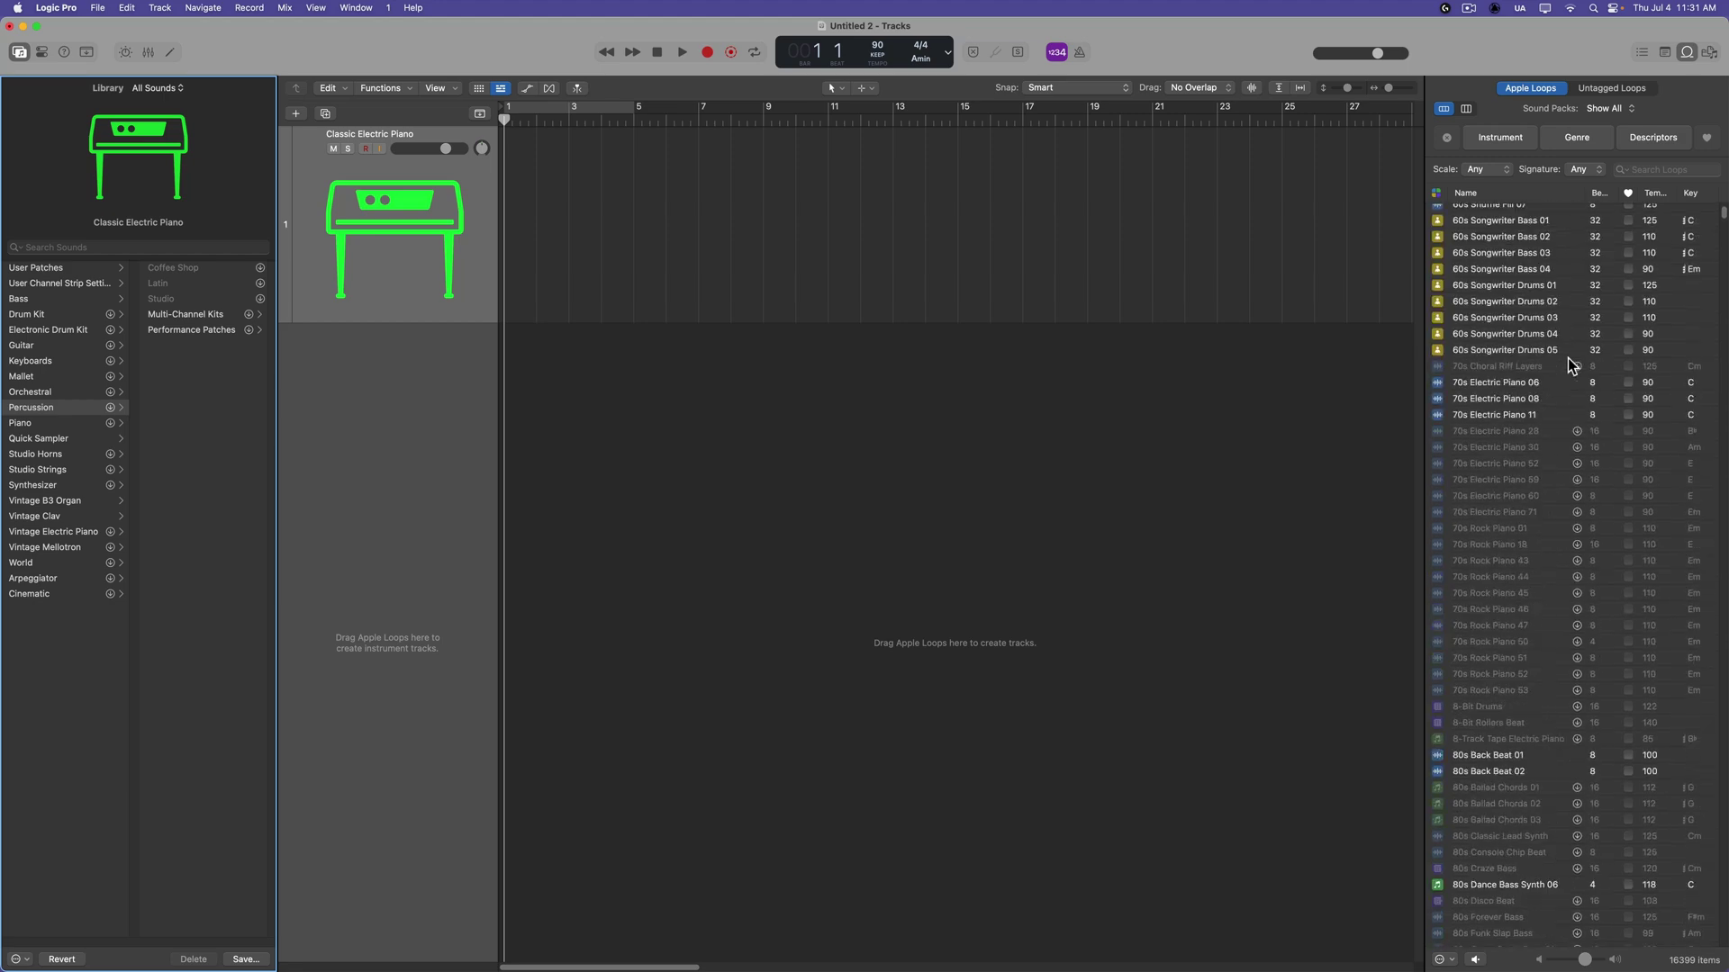
left_click(990, 239)
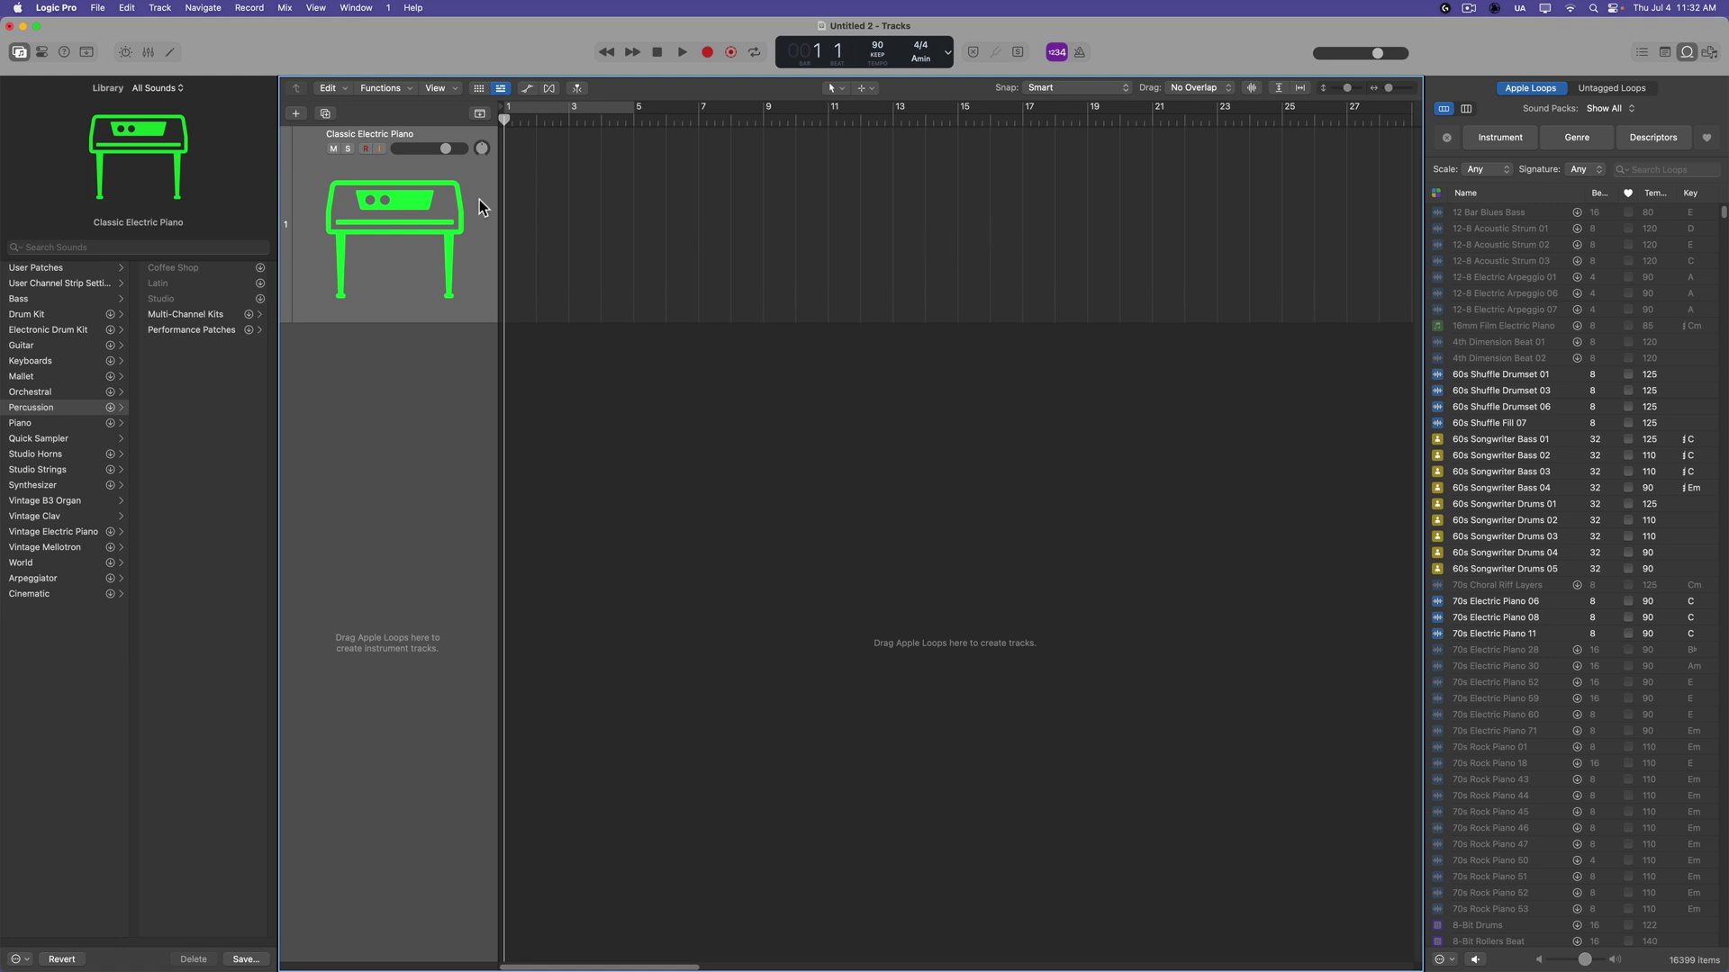
Step: Open the Sound Library Manager from the Logic Pro menu and enlarge its window
left_click(67, 8)
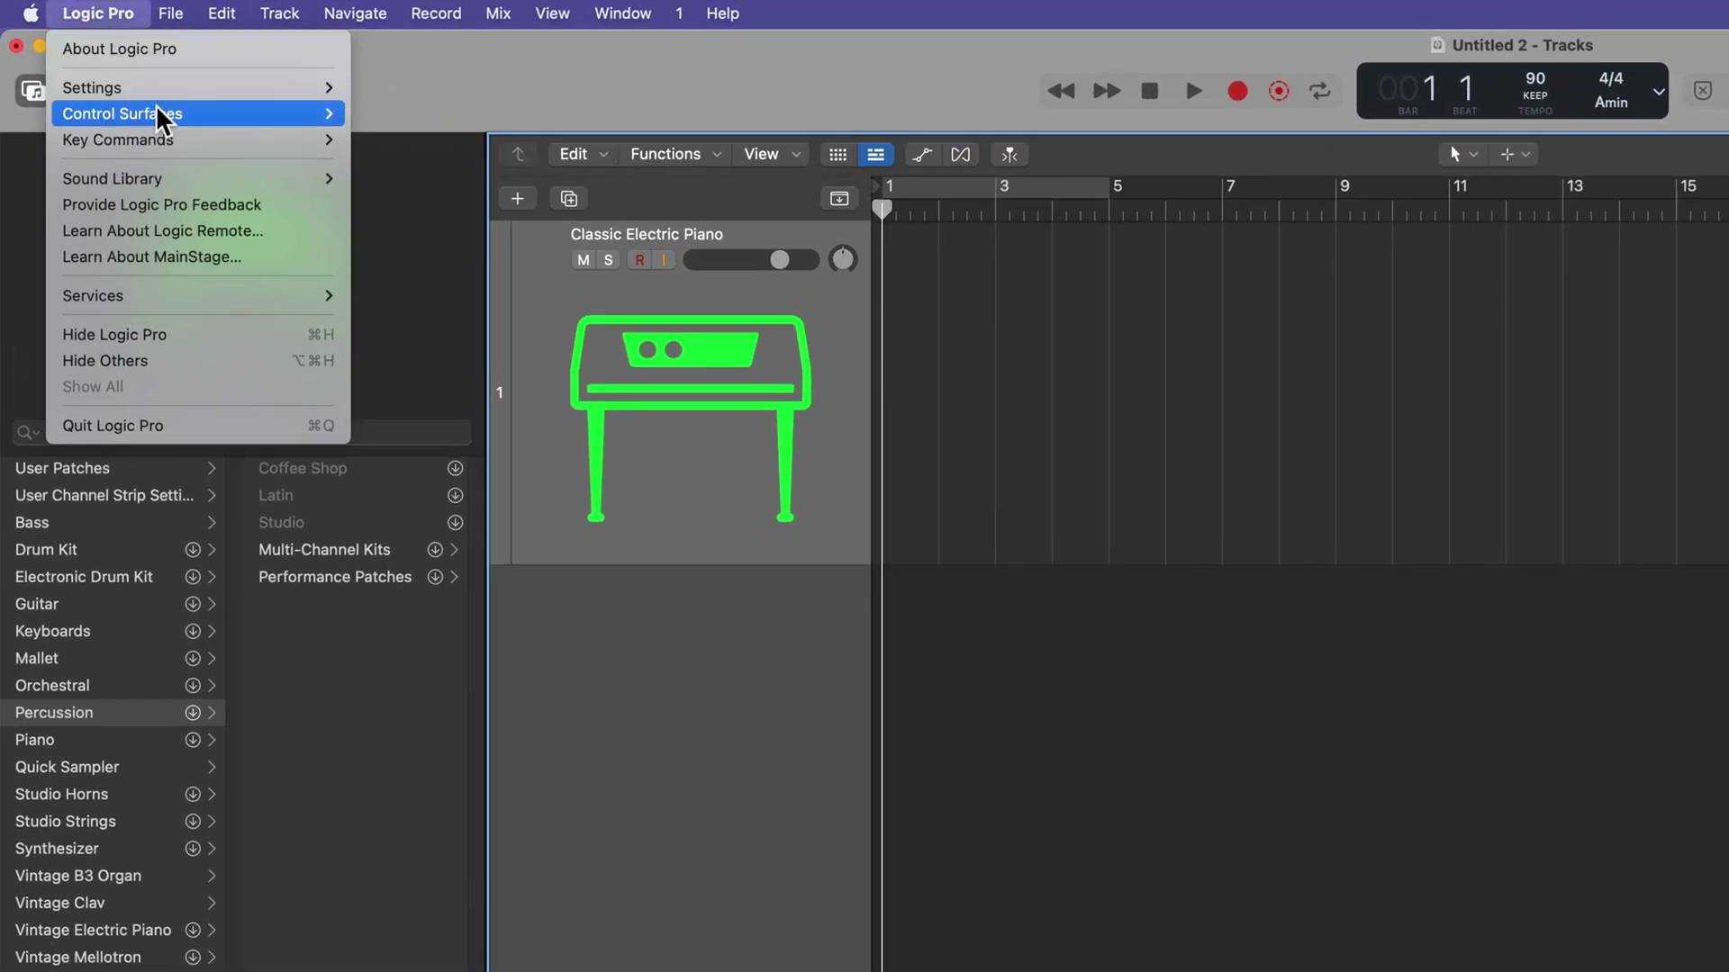
mouse_move(101, 100)
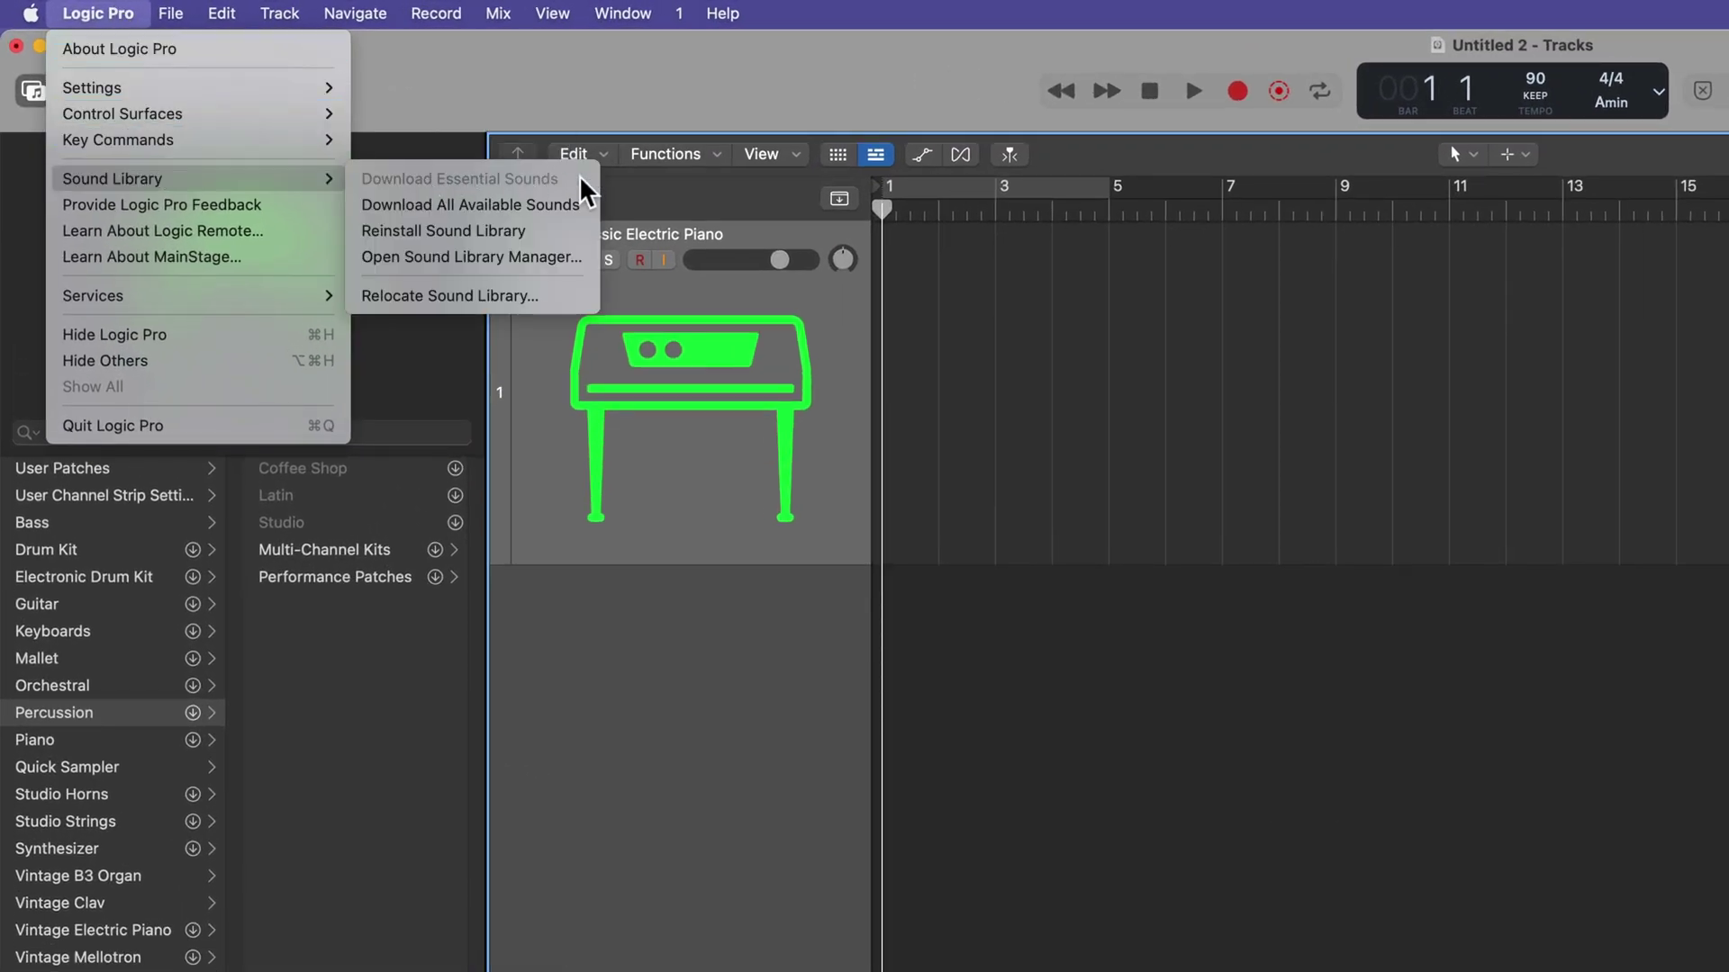
mouse_move(580, 175)
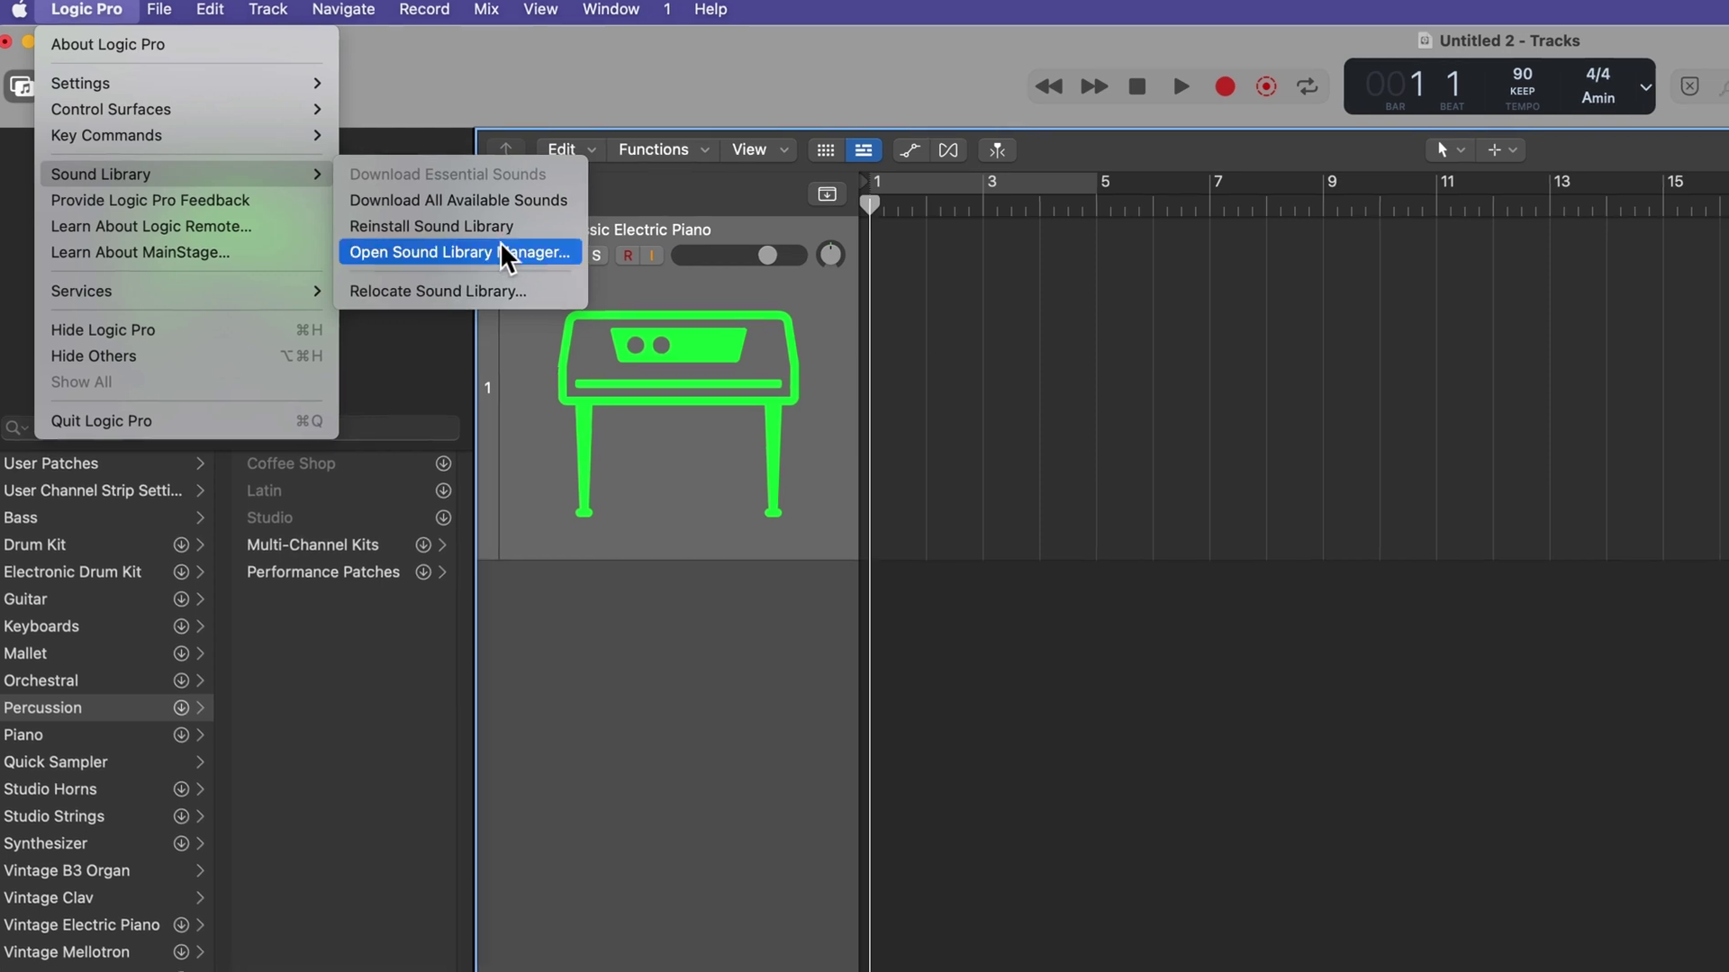
left_click(502, 251)
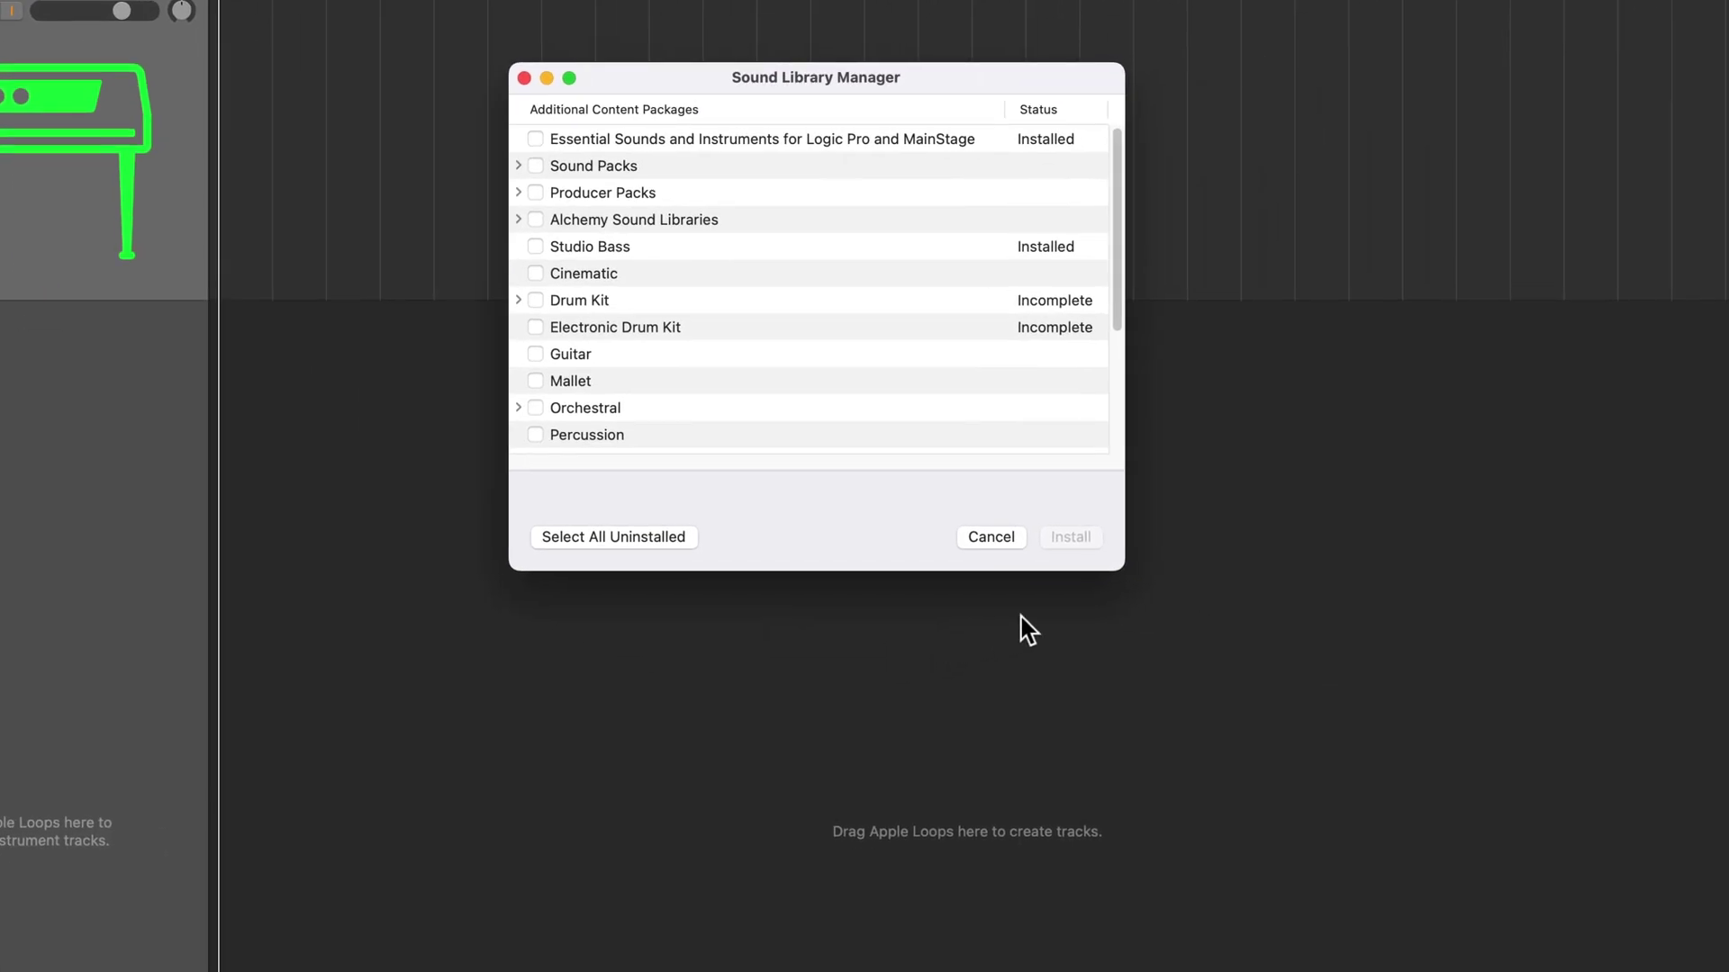
left_click_drag(1119, 567, 1224, 897)
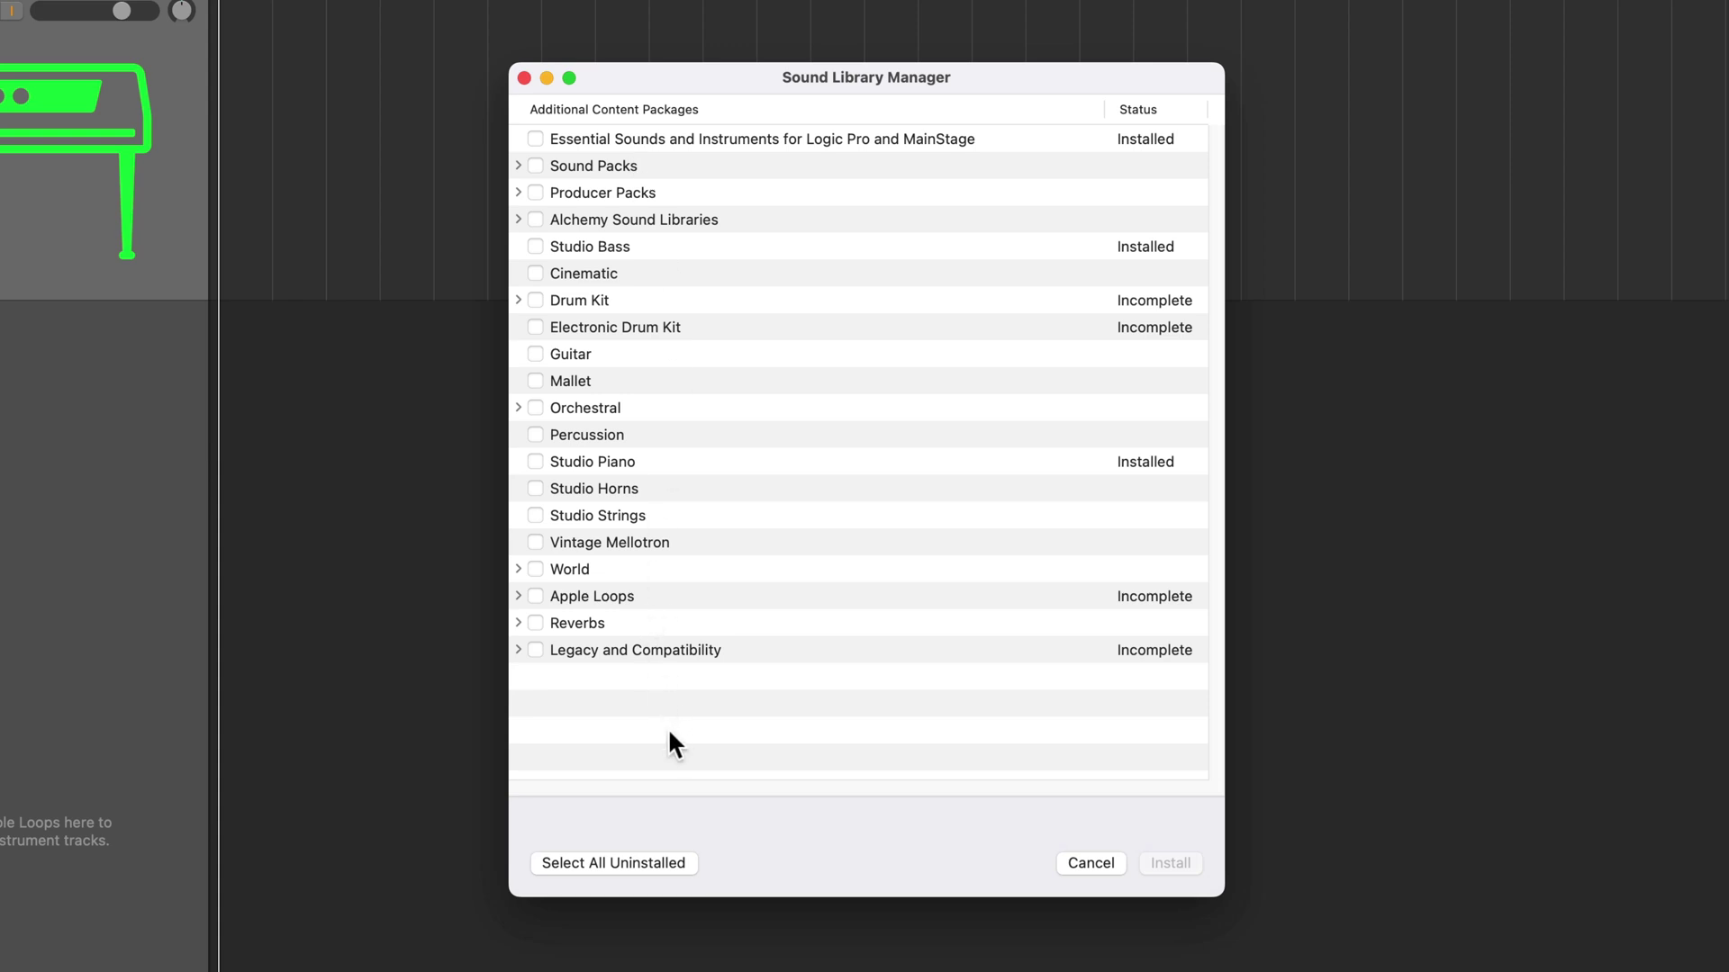
Step: Select all uninstalled packages except Essential Sounds, Studio Piano and Studio Bass, totalling 64.01 GB
key("super+a")
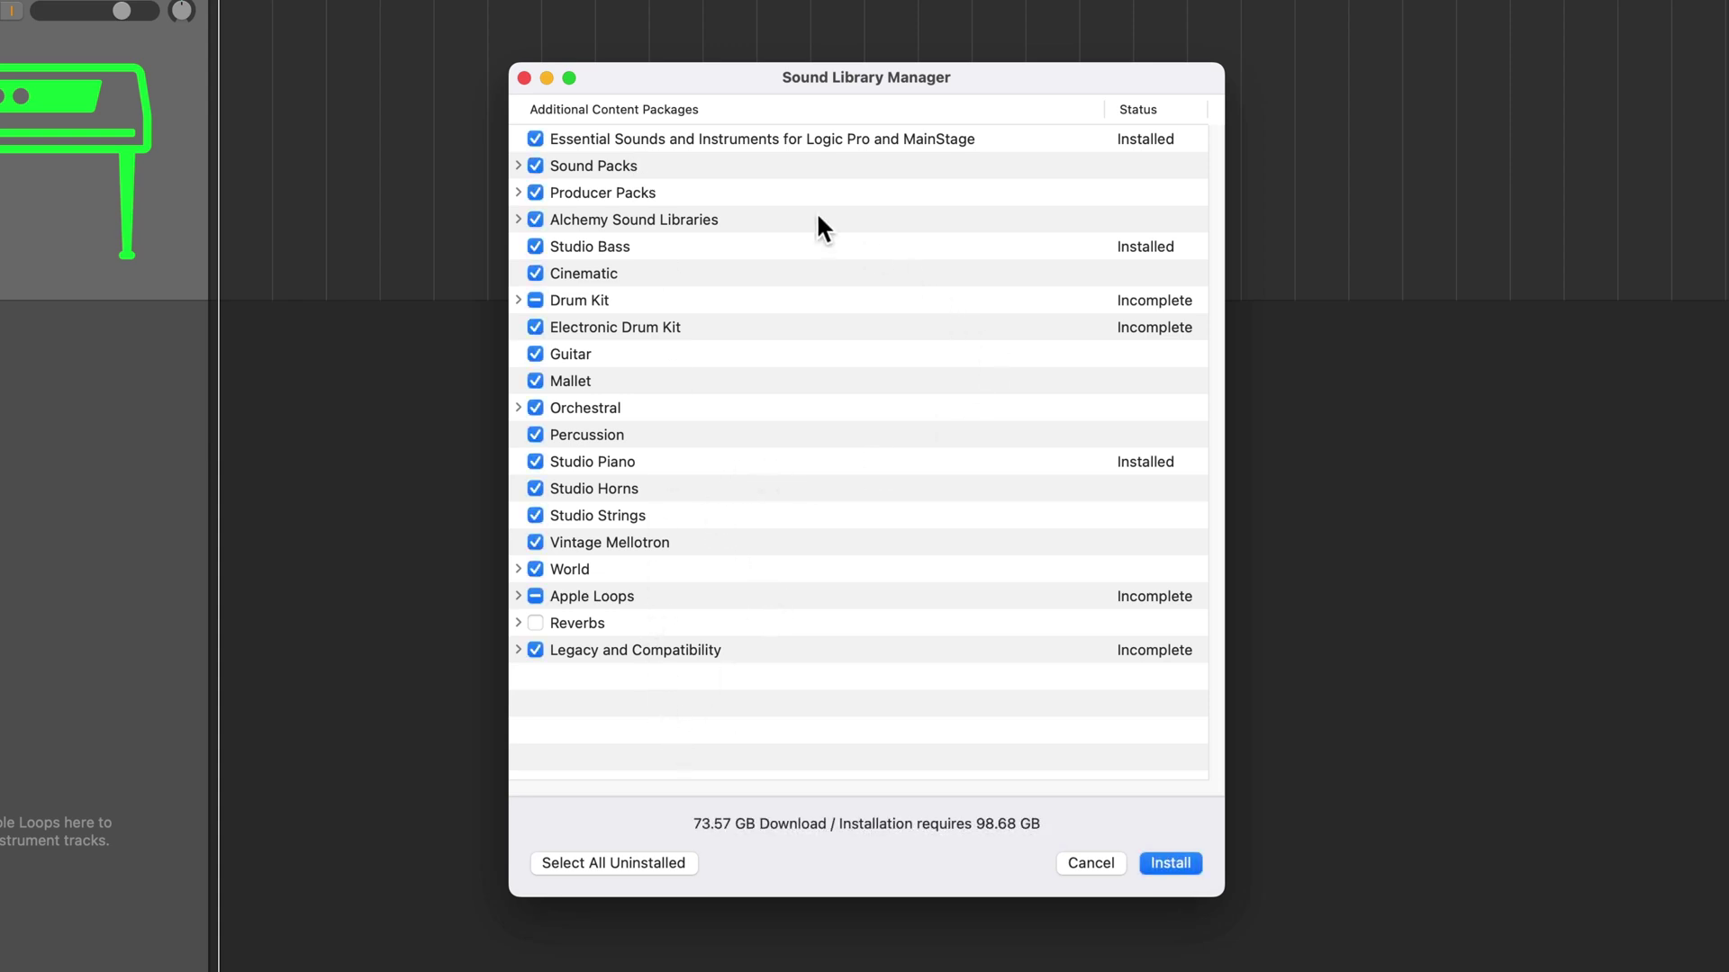
left_click(551, 139)
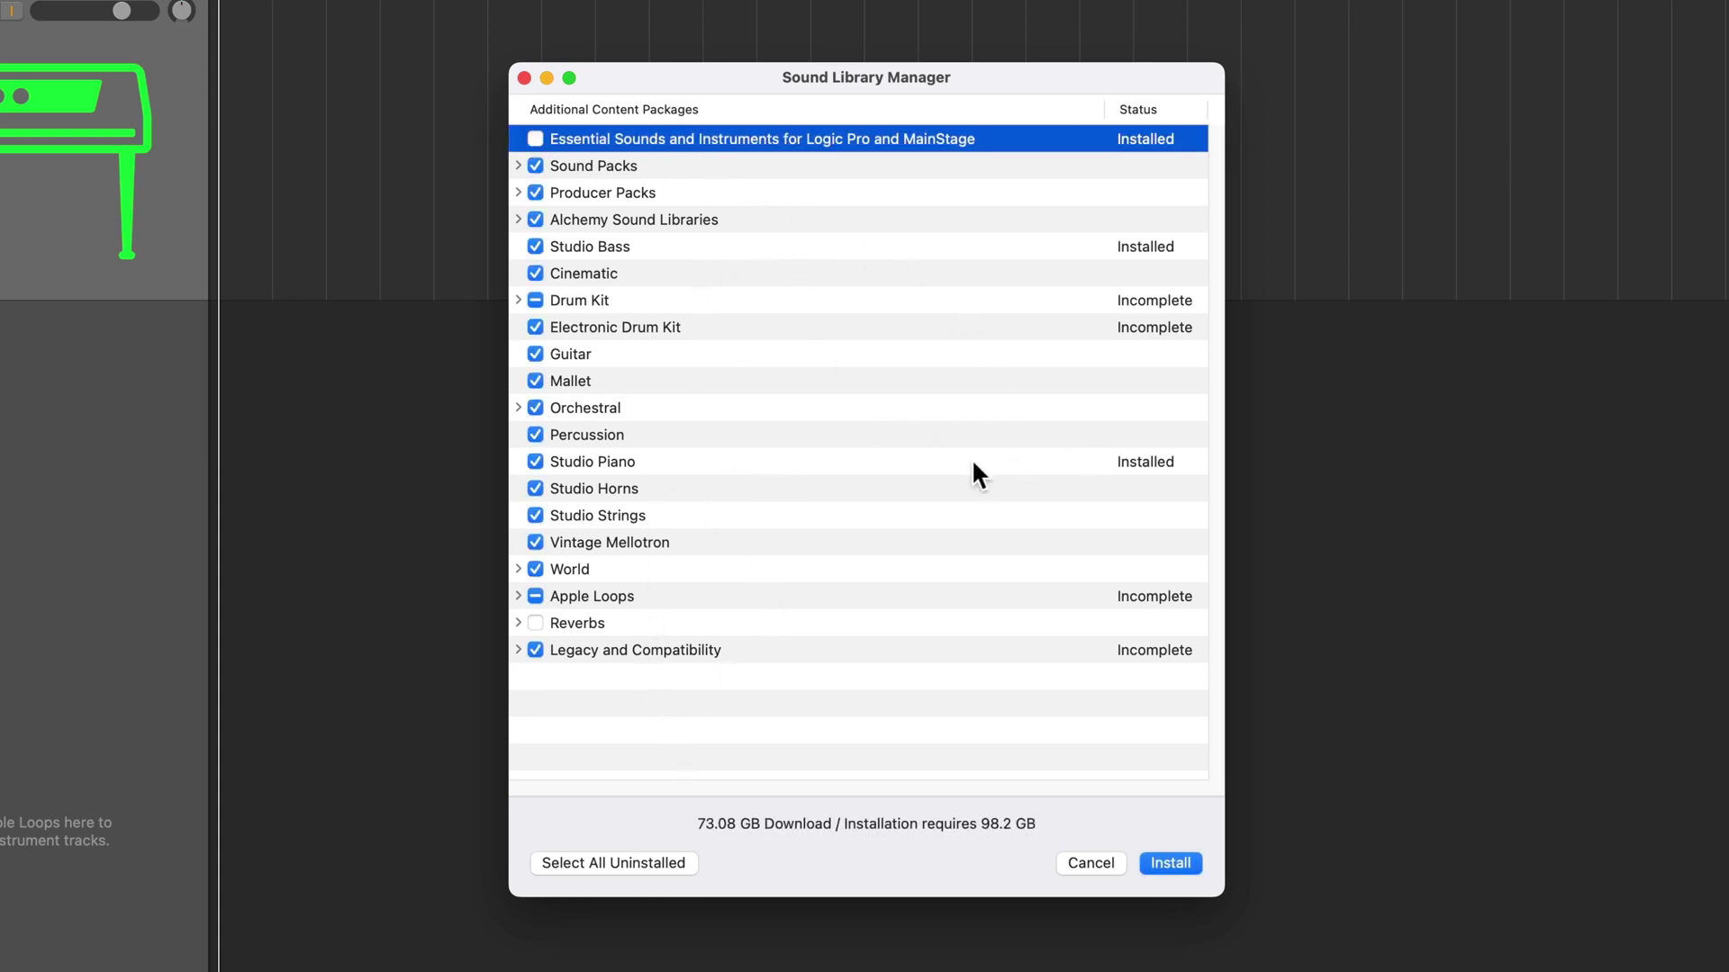
left_click(535, 462)
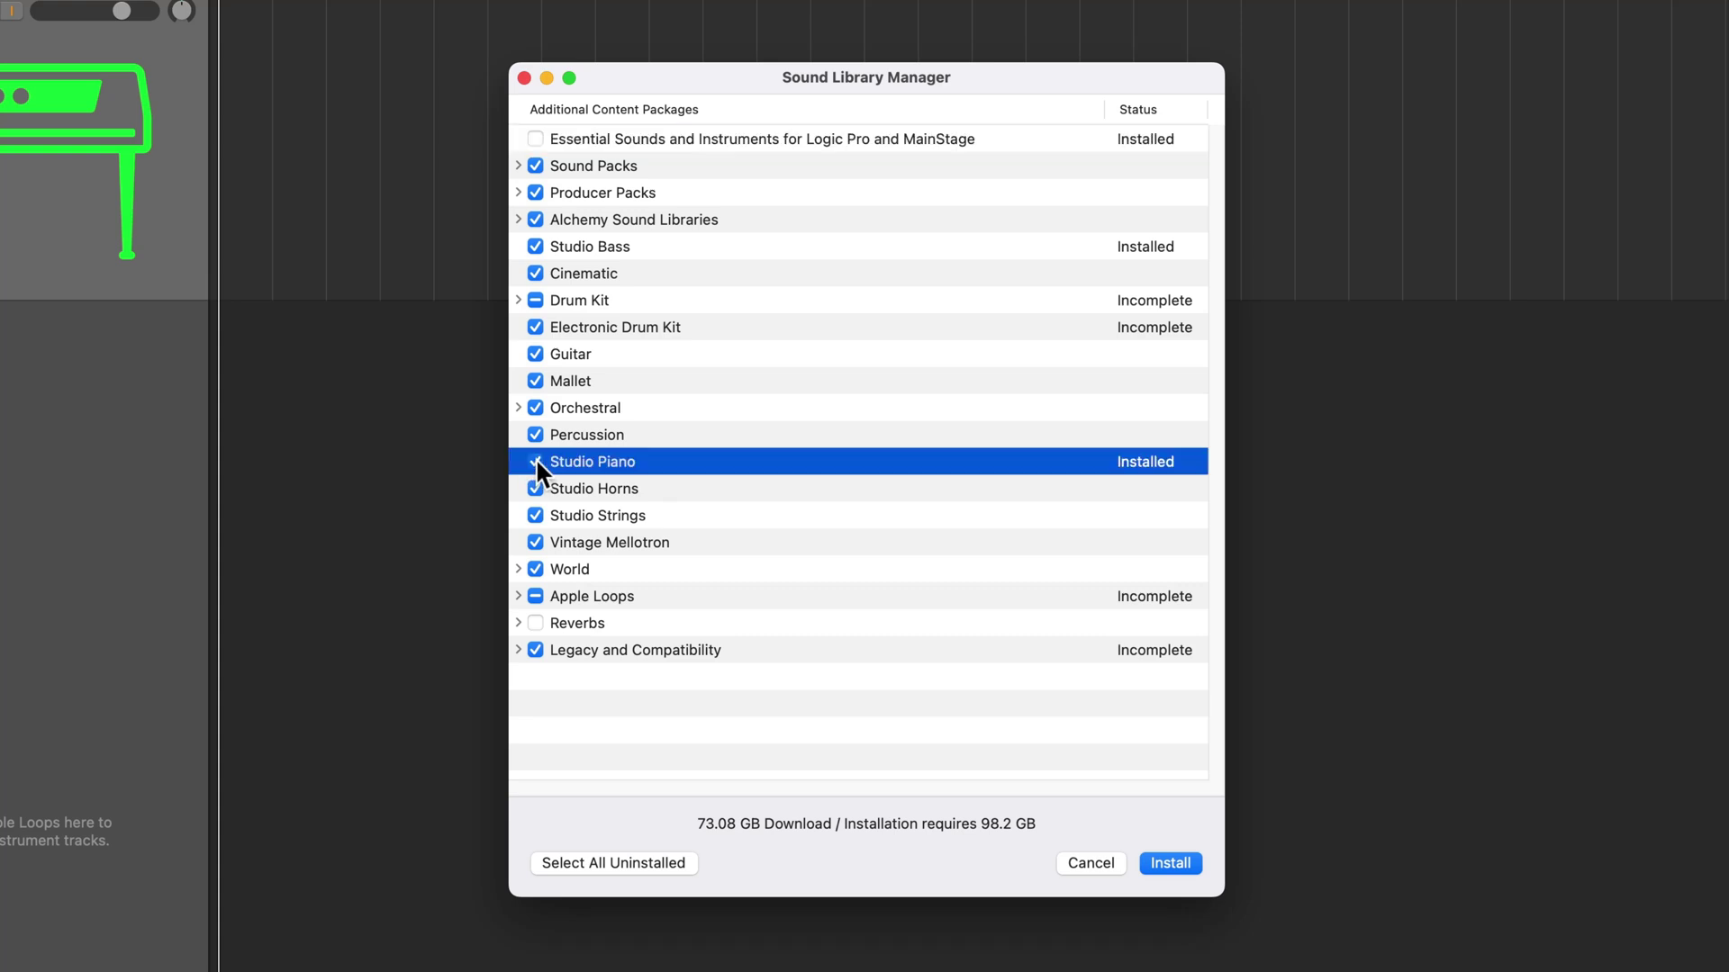
left_click(535, 247)
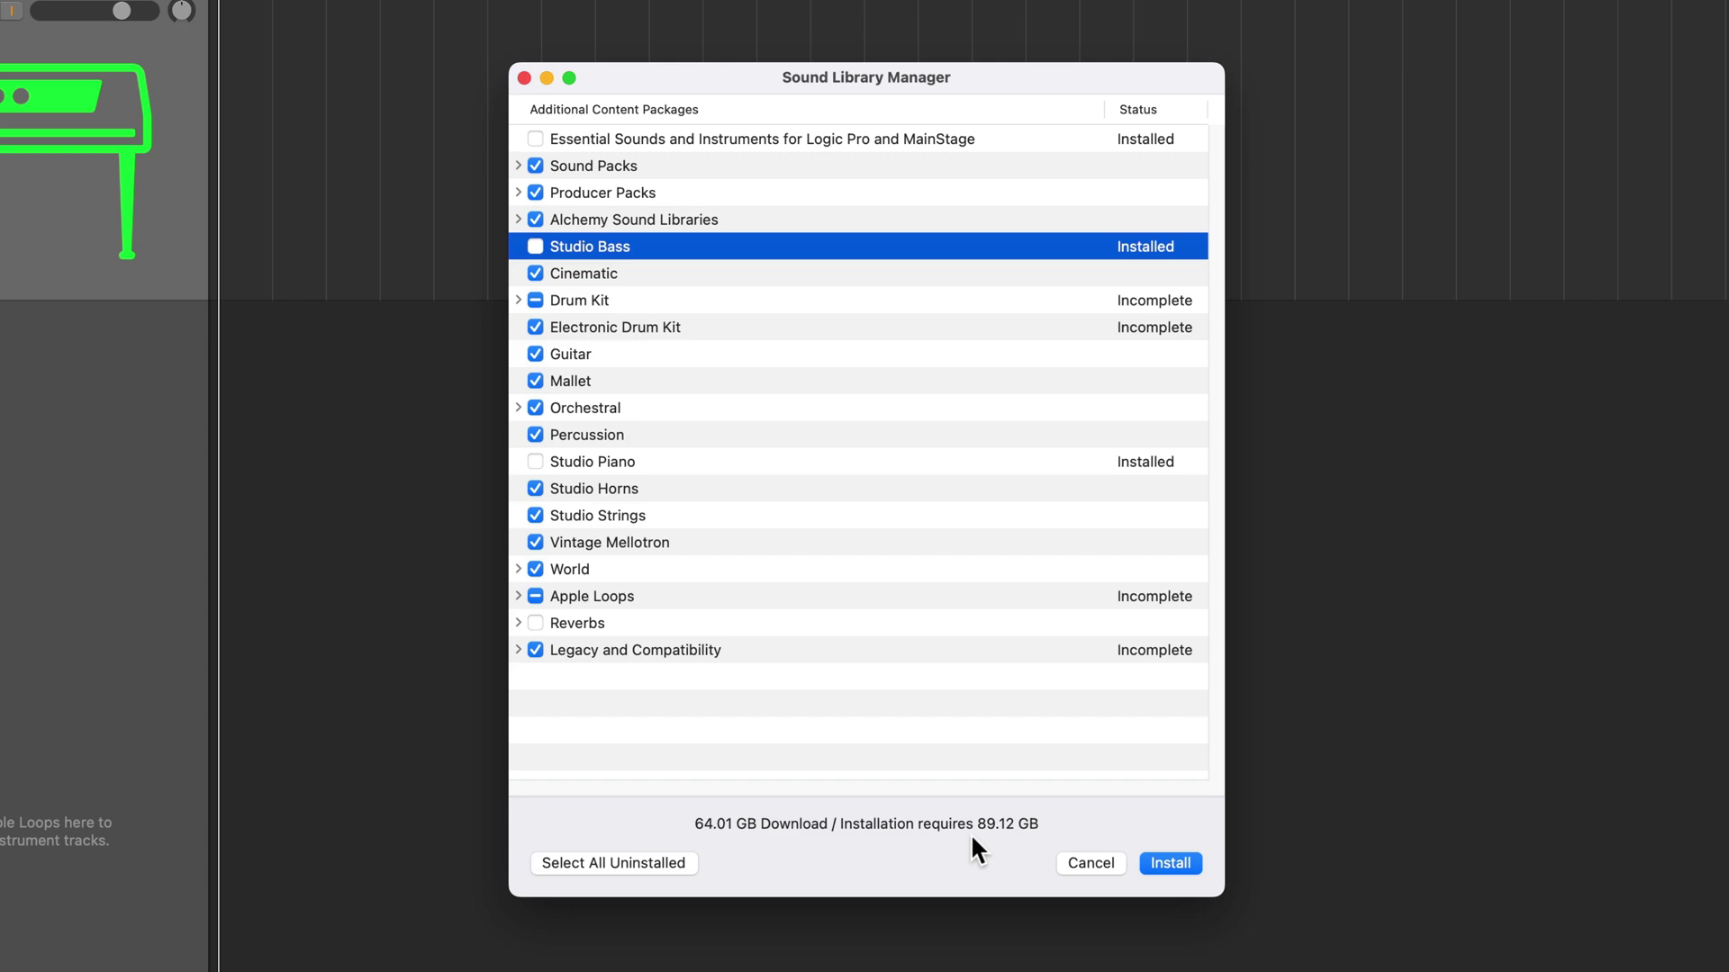
Step: Start installing the selected sound packages from the Sound Library Manager
left_click(1091, 863)
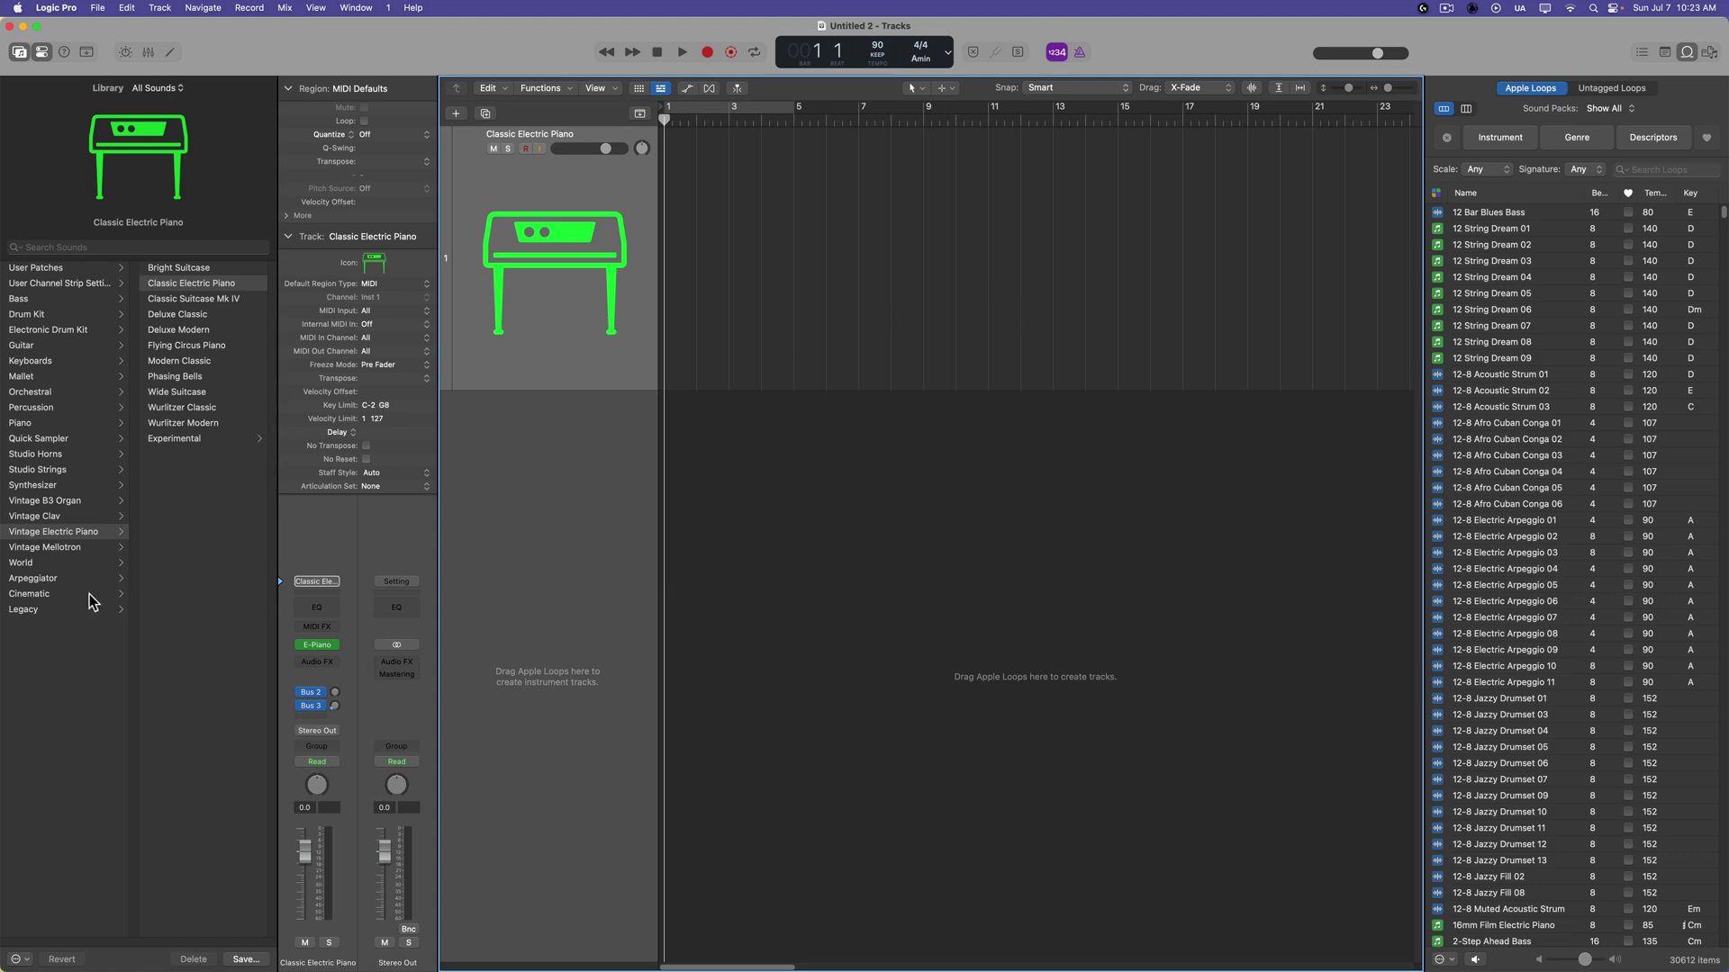
scroll(1513, 621, "down", 20)
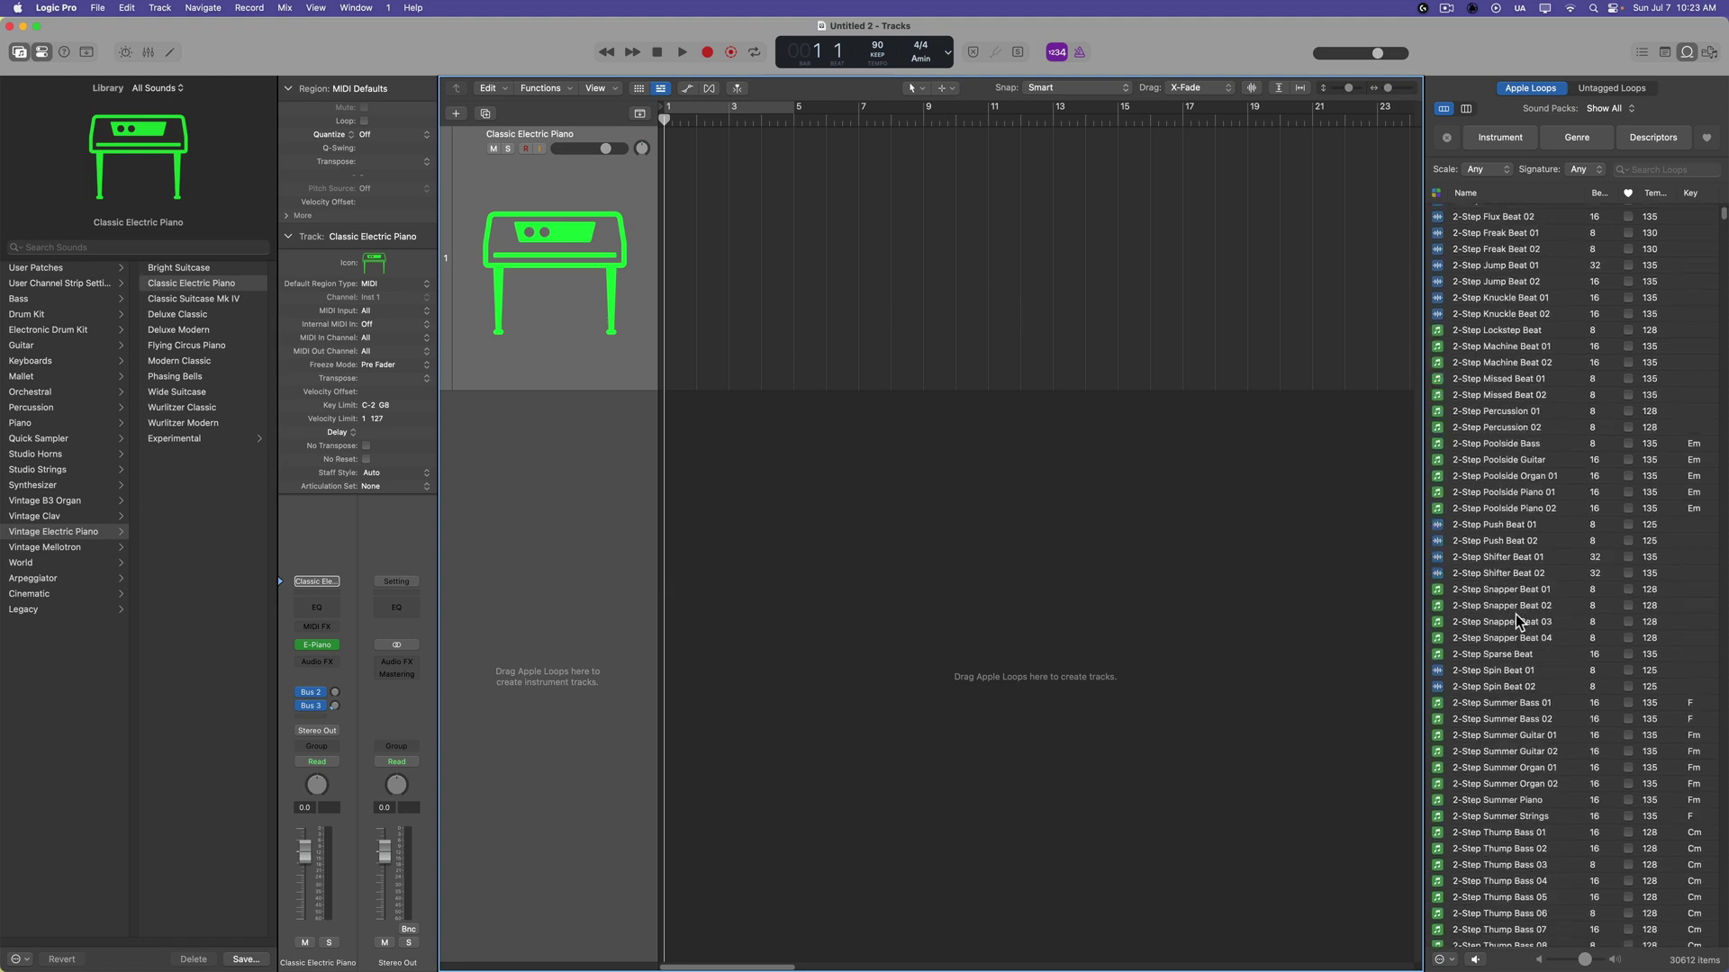
scroll(1514, 613, "up", 20)
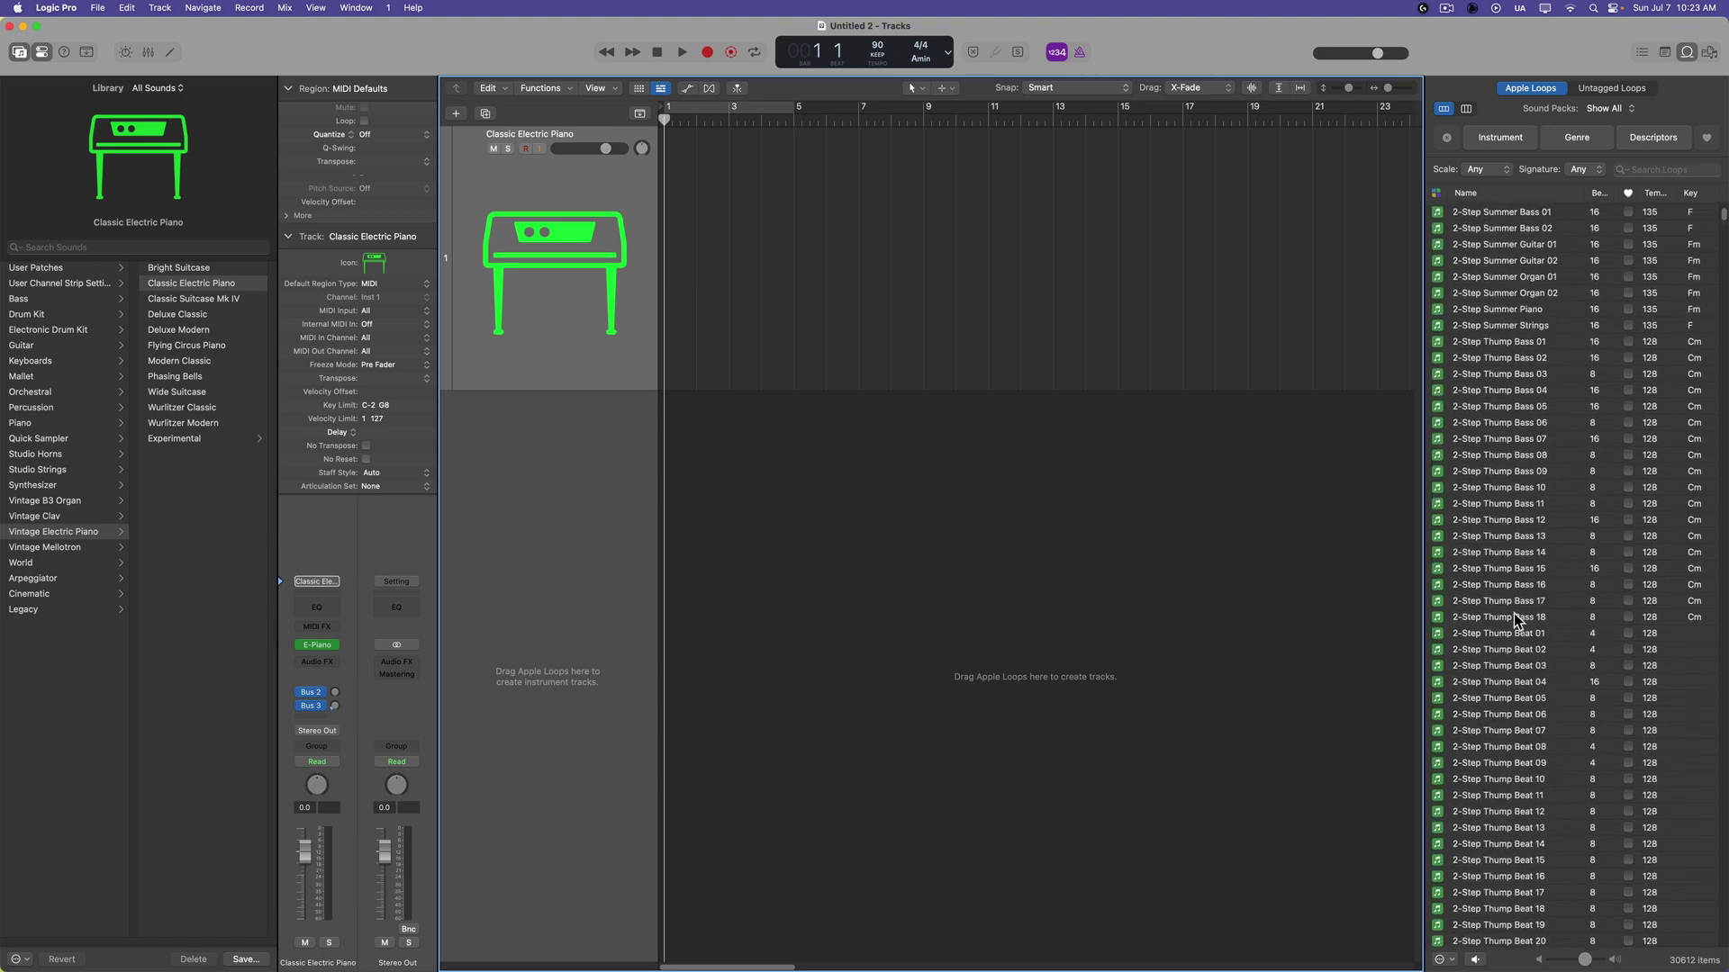
Step: Reindex All Loops from the Loop Browser's Sound Packs pop-up, reaching 30,612 loops
scroll(1515, 612, "up", 10)
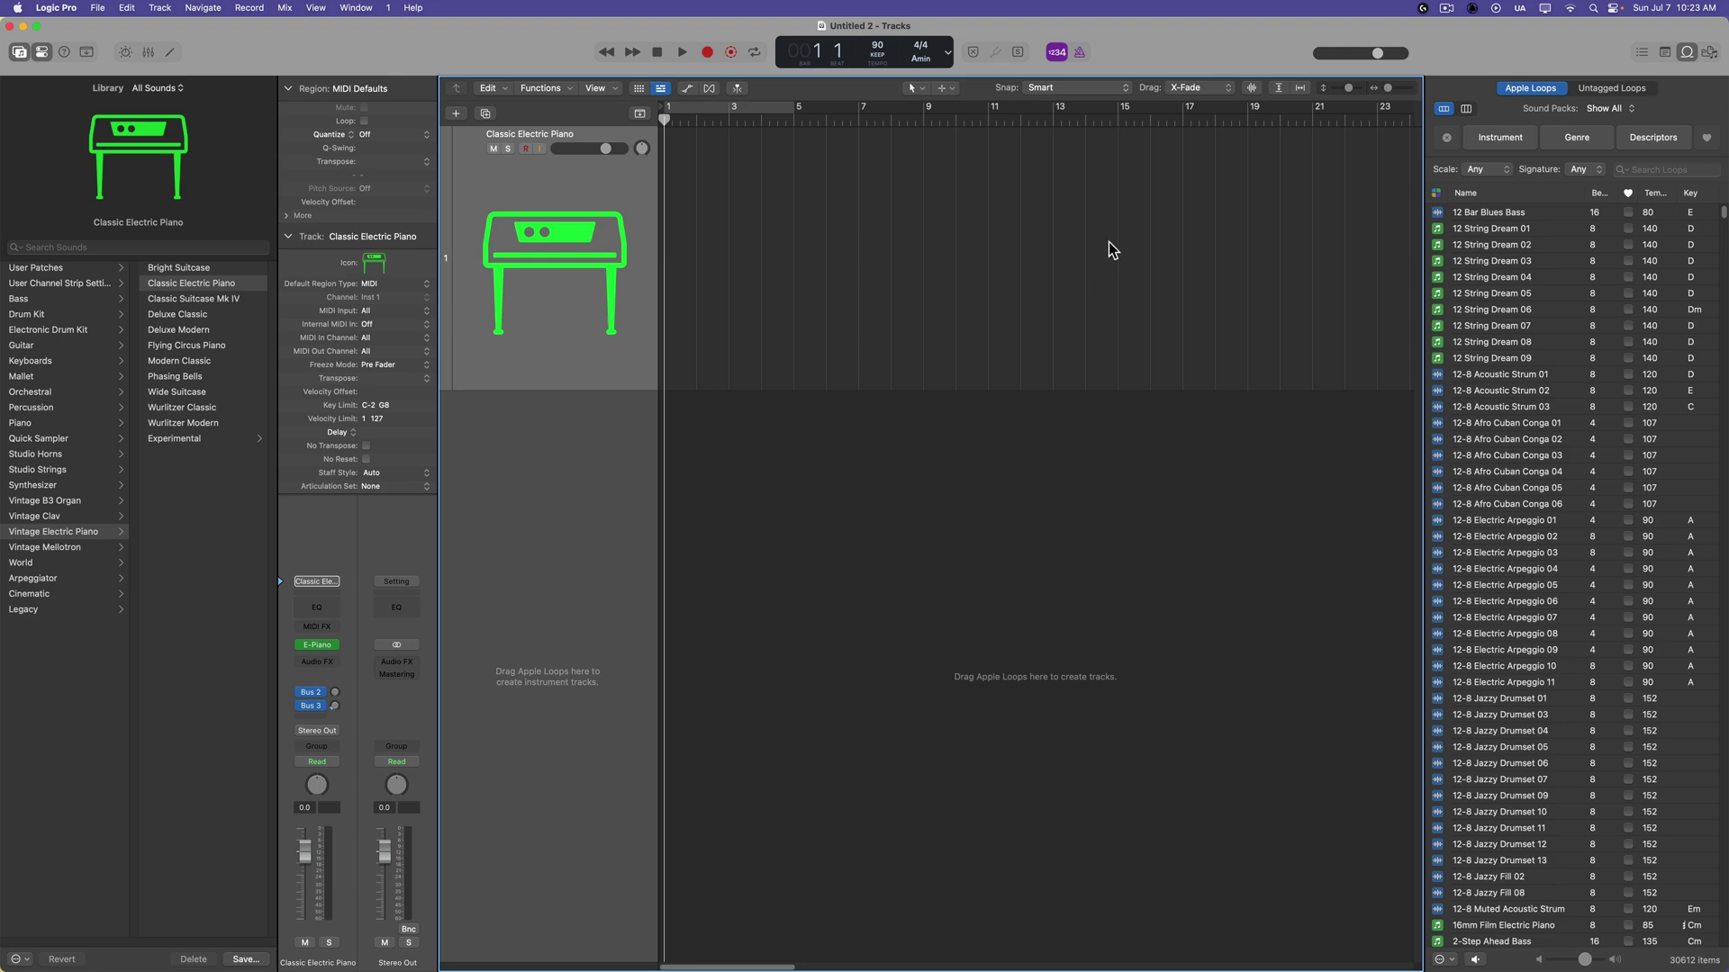
scroll(1491, 286, "down", 15)
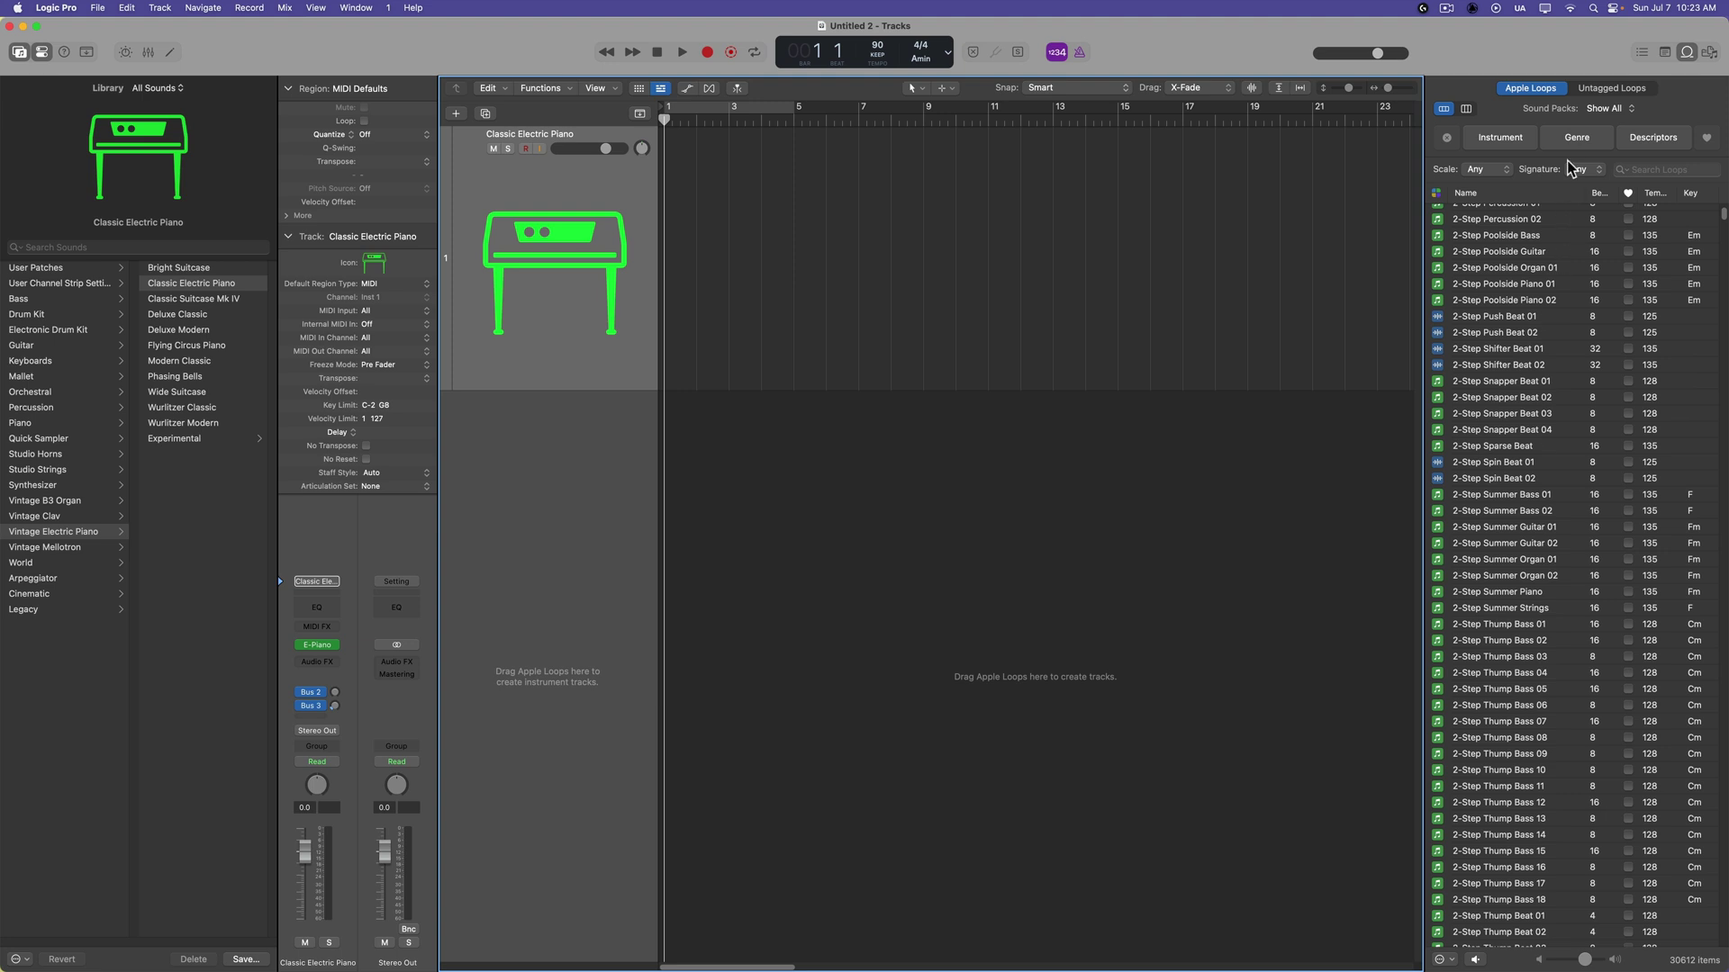
left_click(1611, 109)
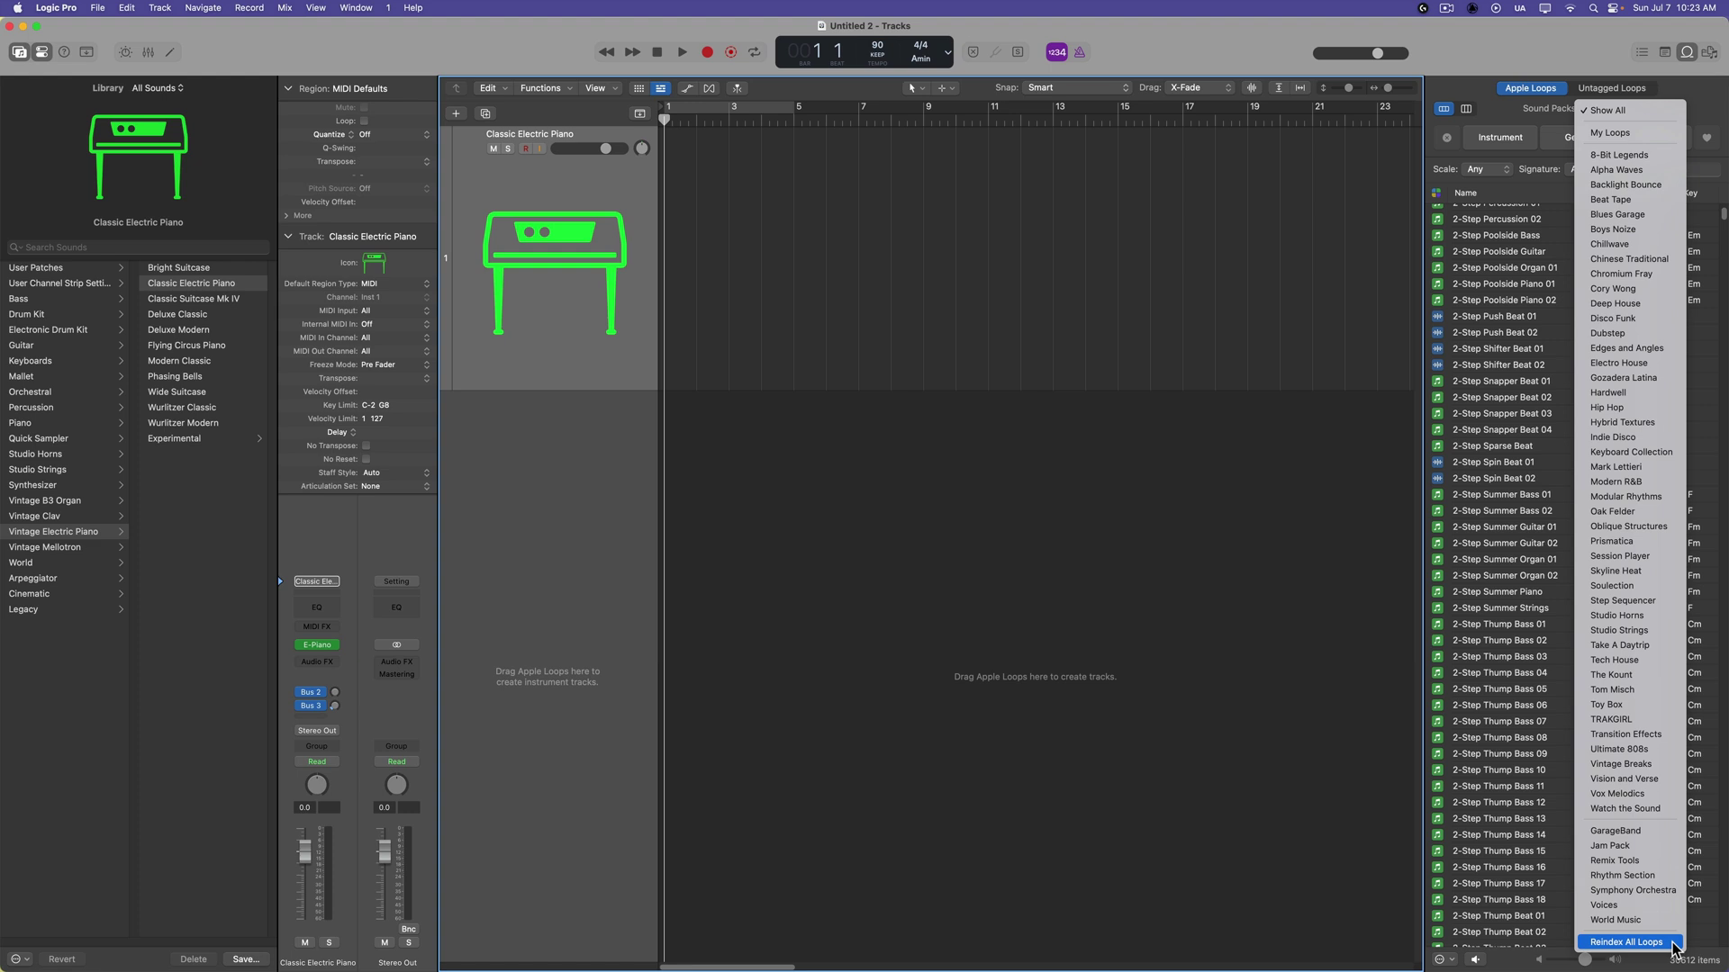
left_click(1051, 364)
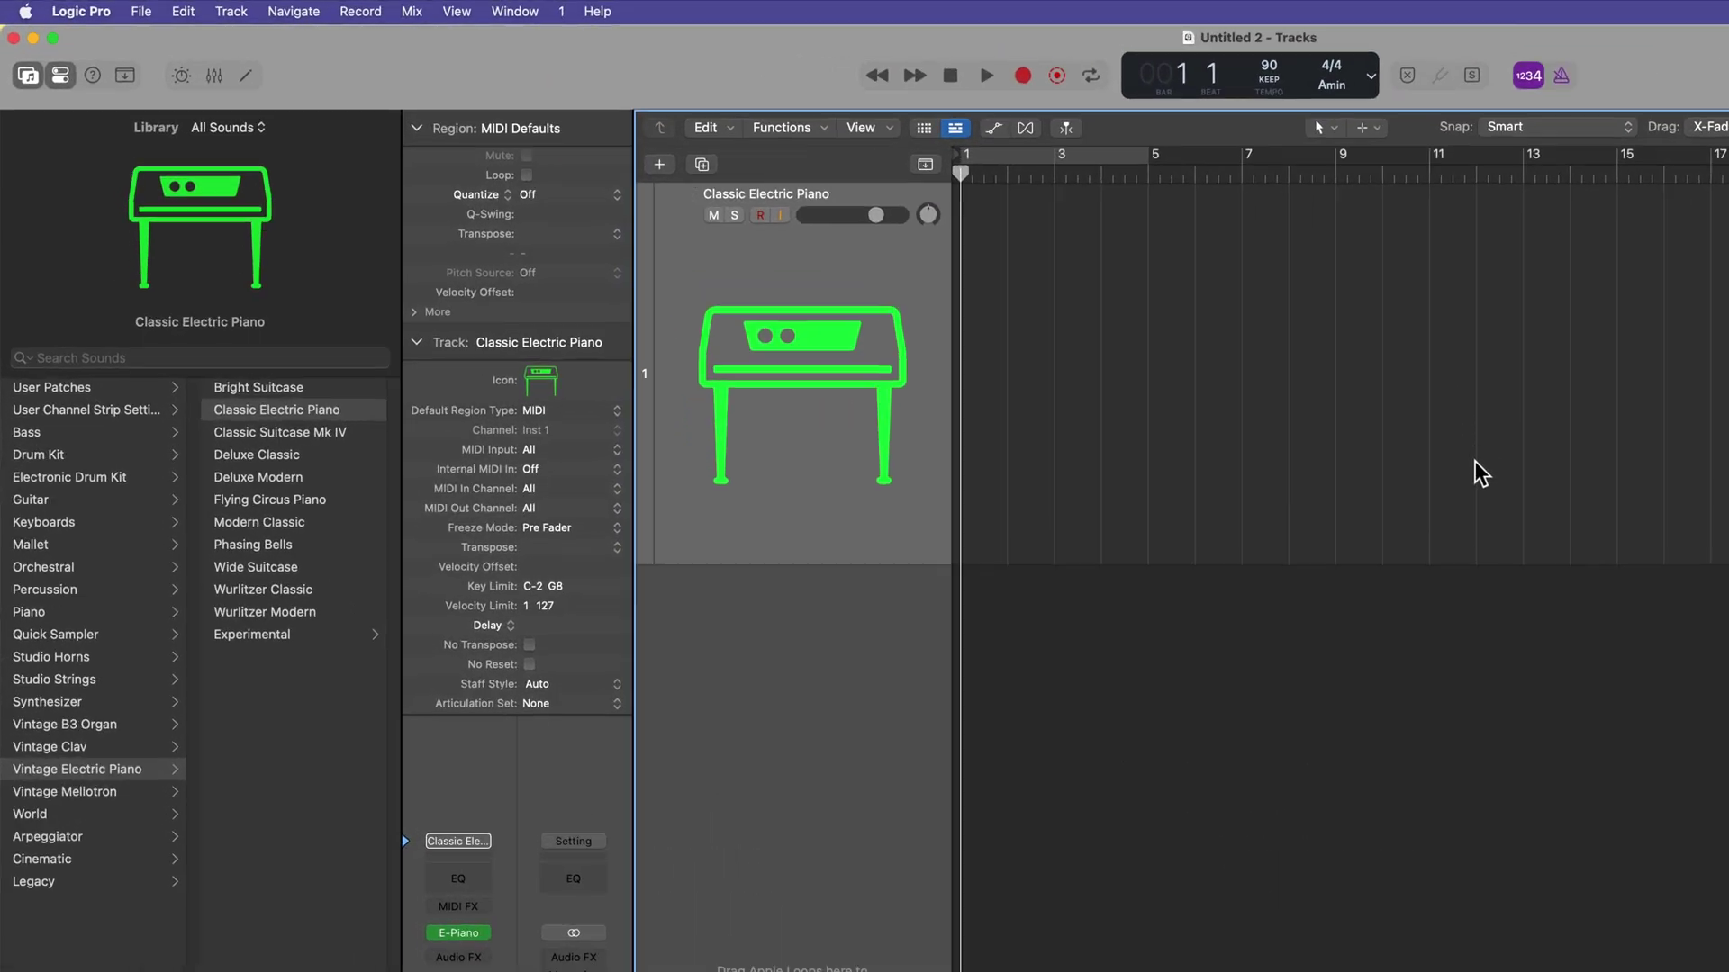
Step: Open Relocate Sound Library and choose CMG 16TB as the destination for the 80.76 GB library
left_click(115, 12)
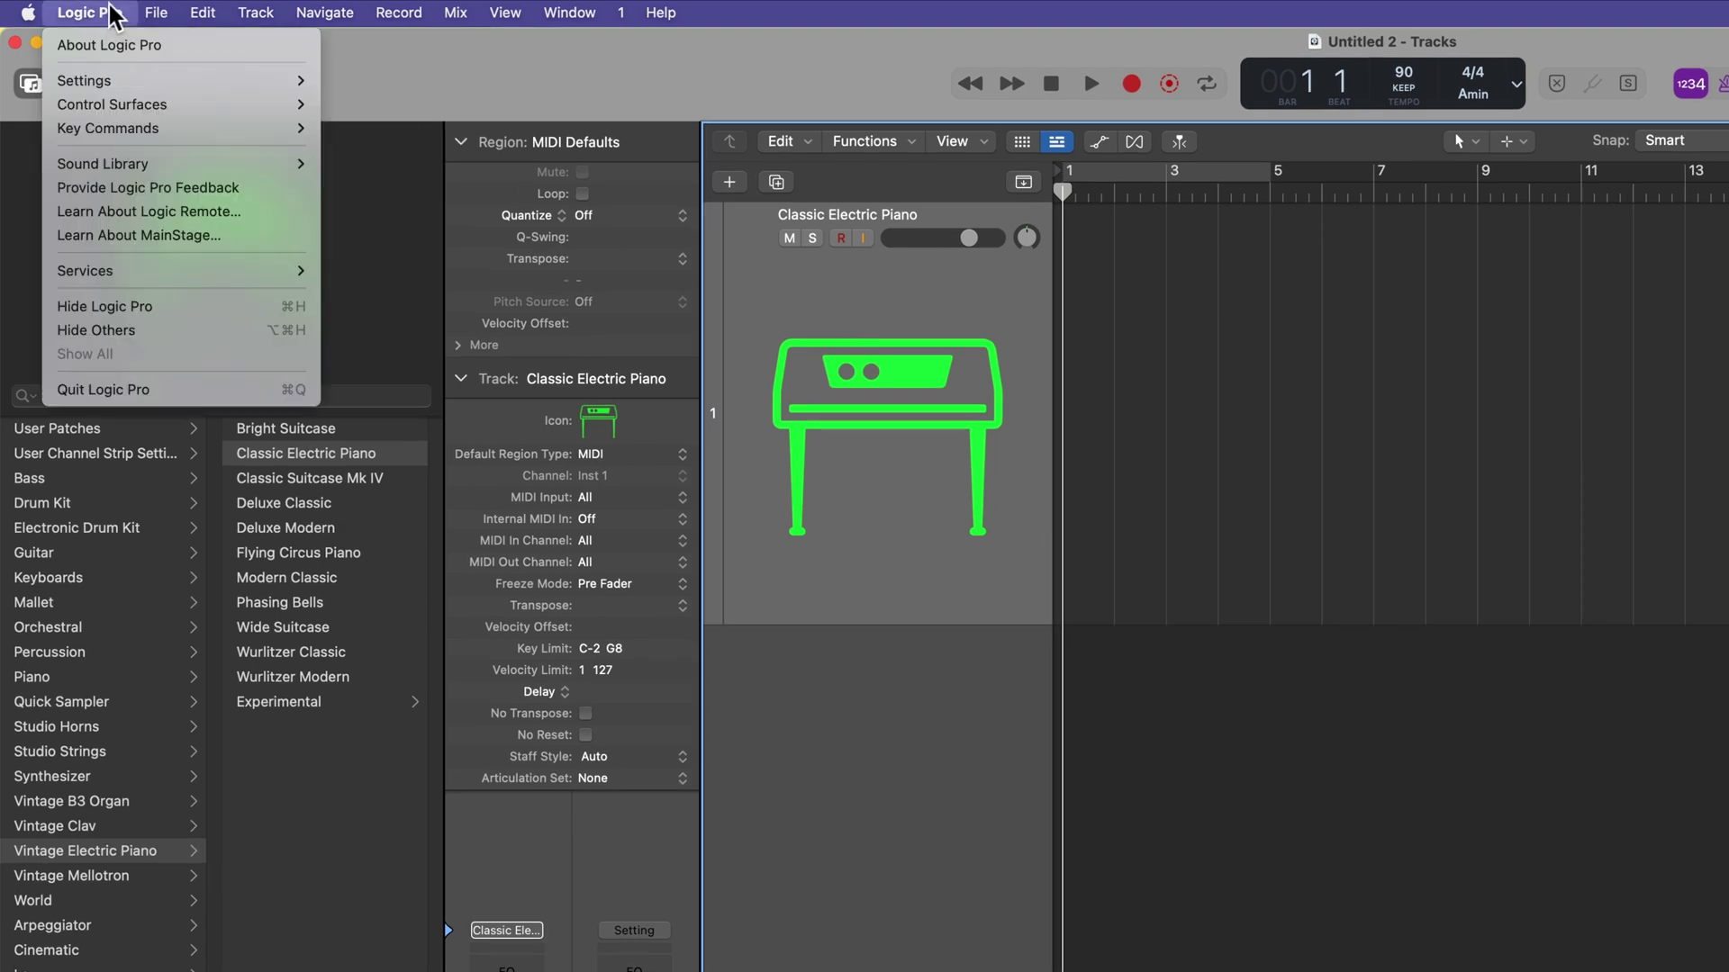
mouse_move(119, 165)
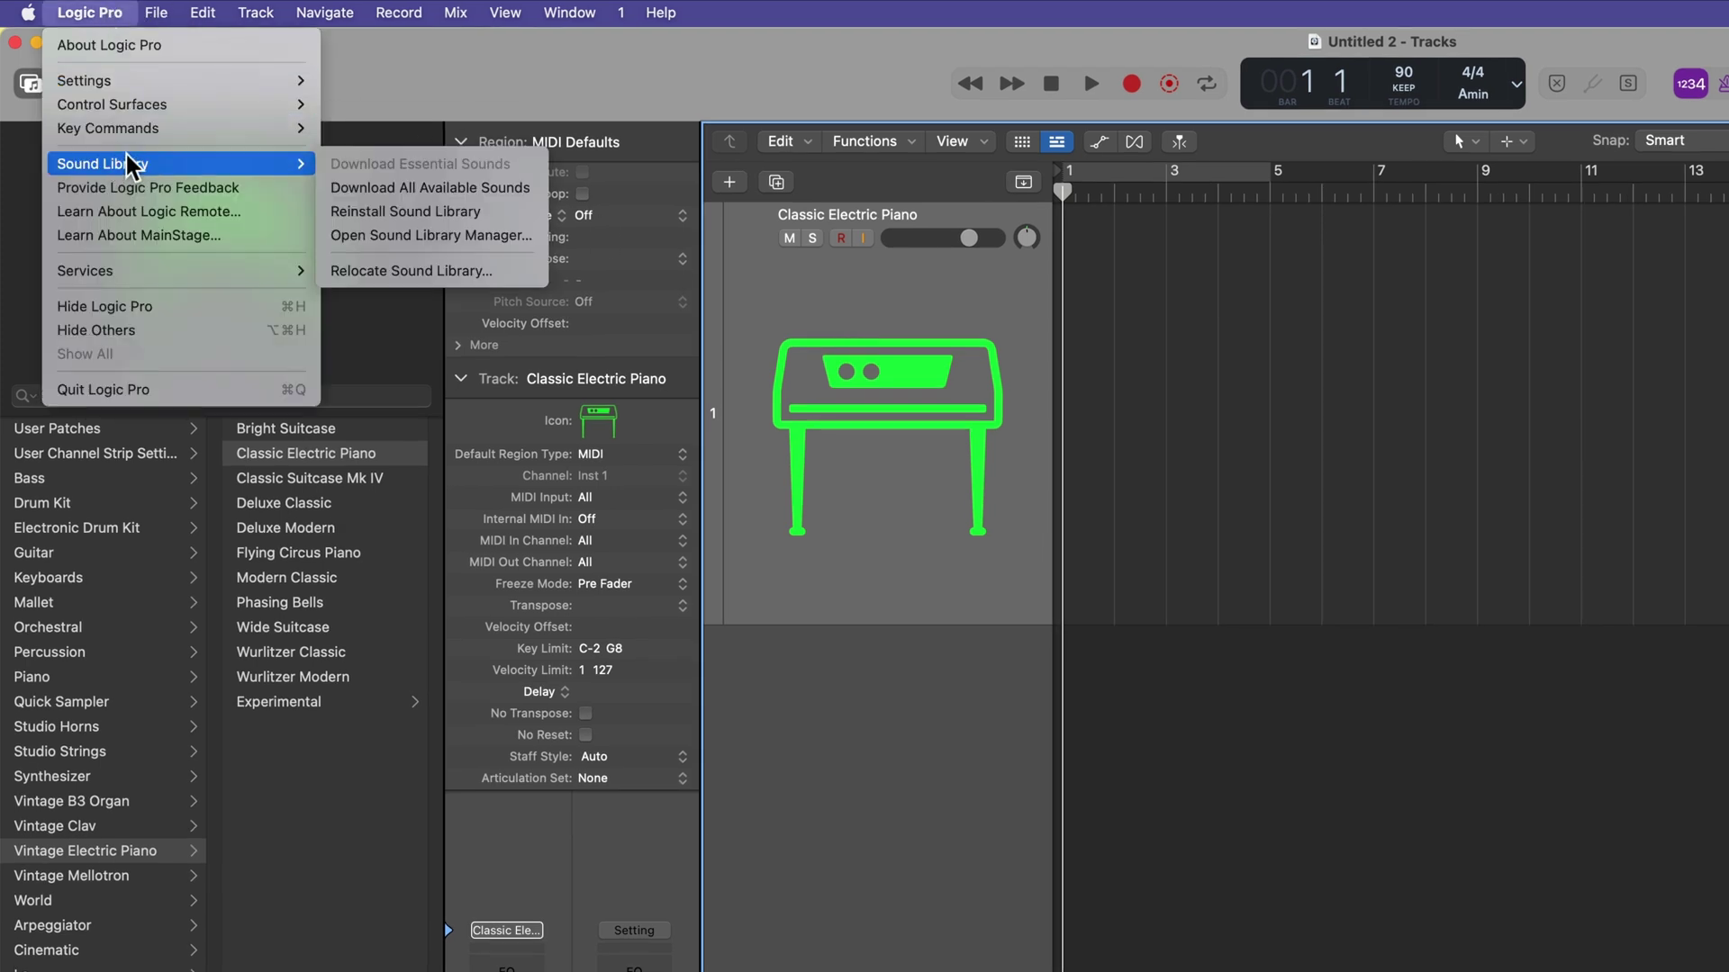
left_click(421, 273)
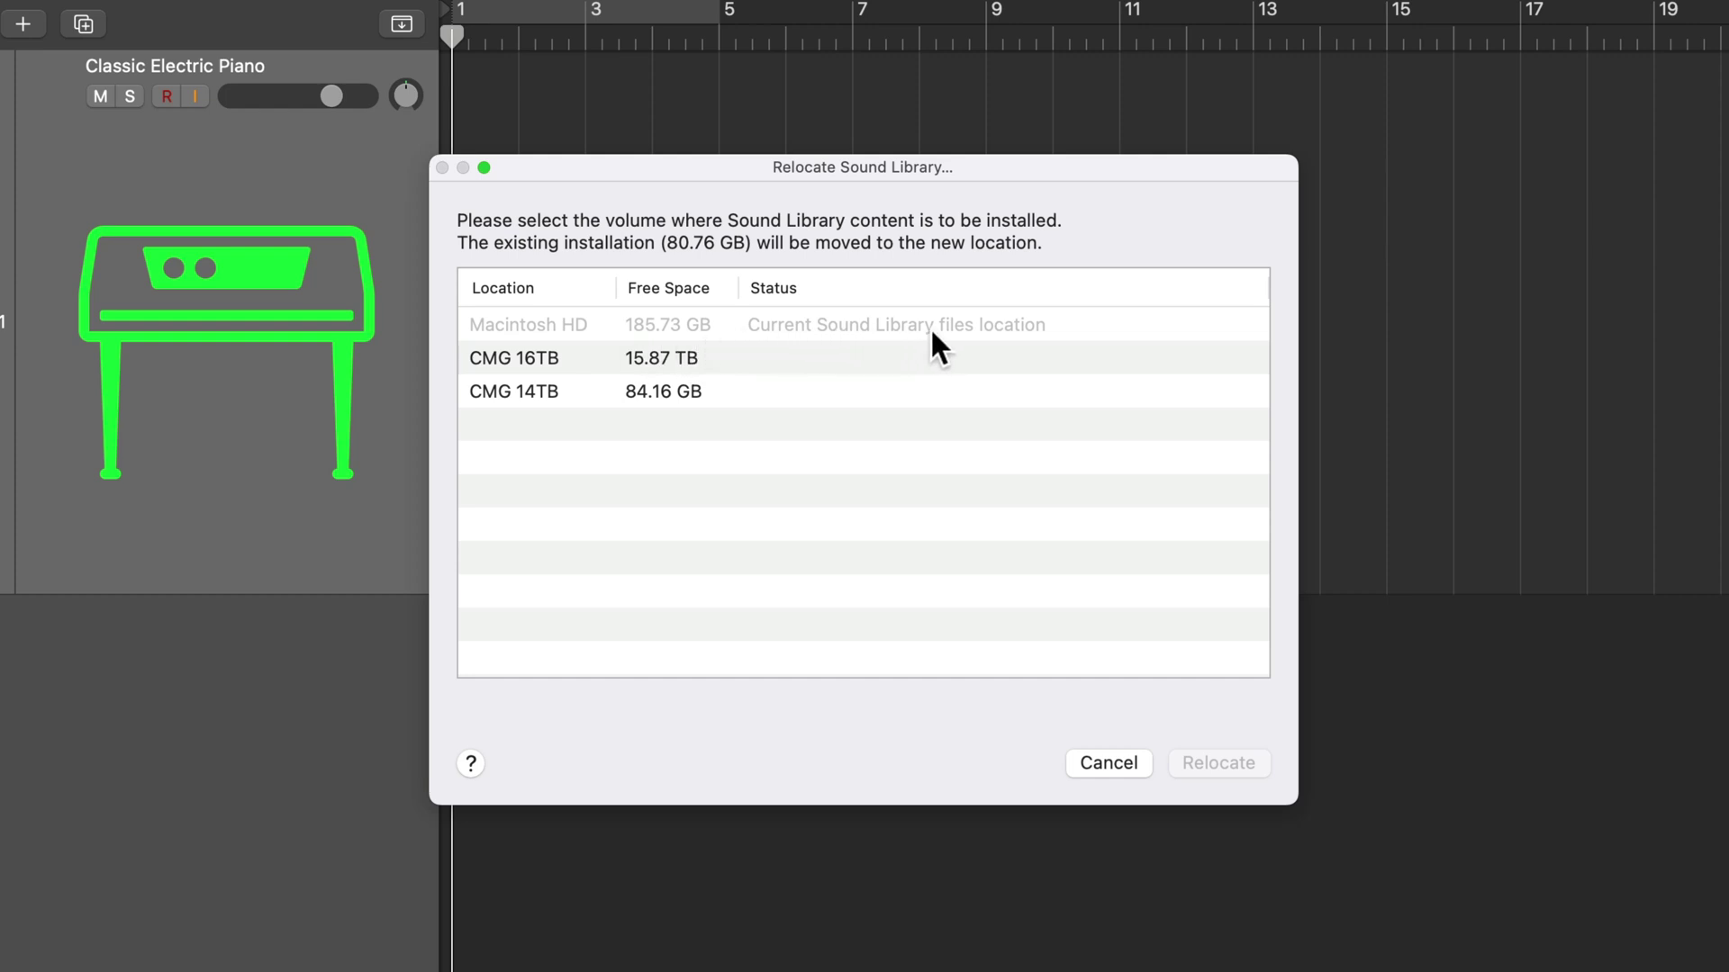
left_click(841, 355)
left_click(817, 395)
left_click(793, 351)
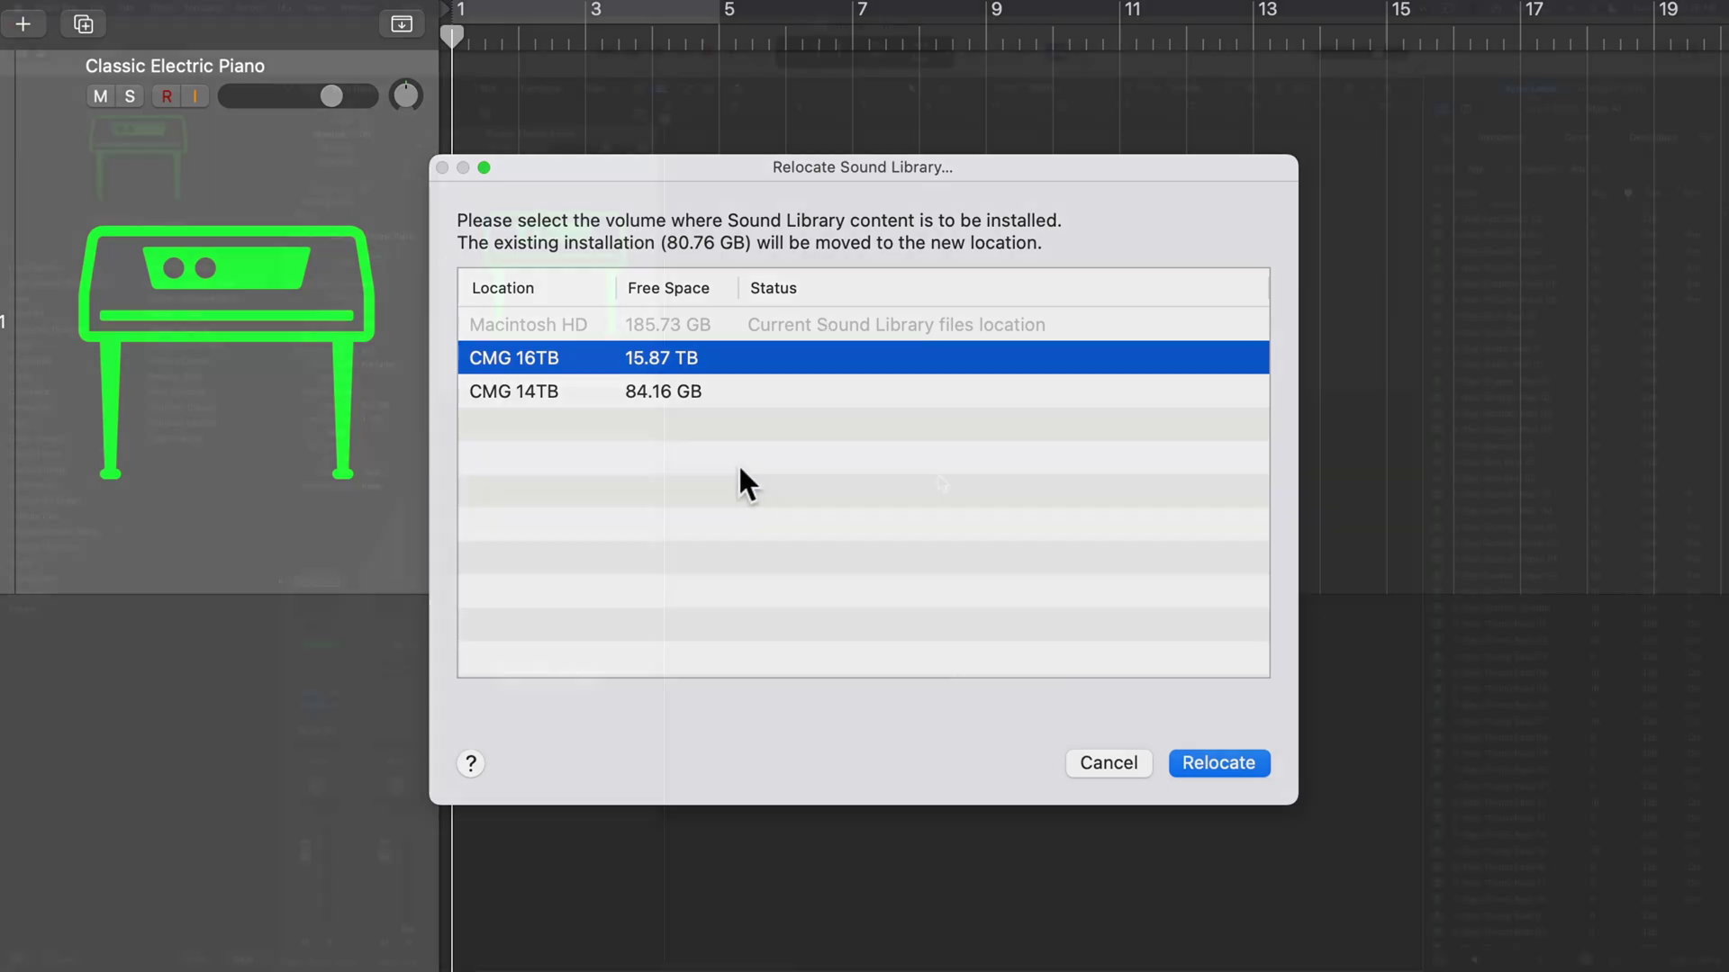
Step: Cancel the Relocate Sound Library dialog without moving the library
key("Escape")
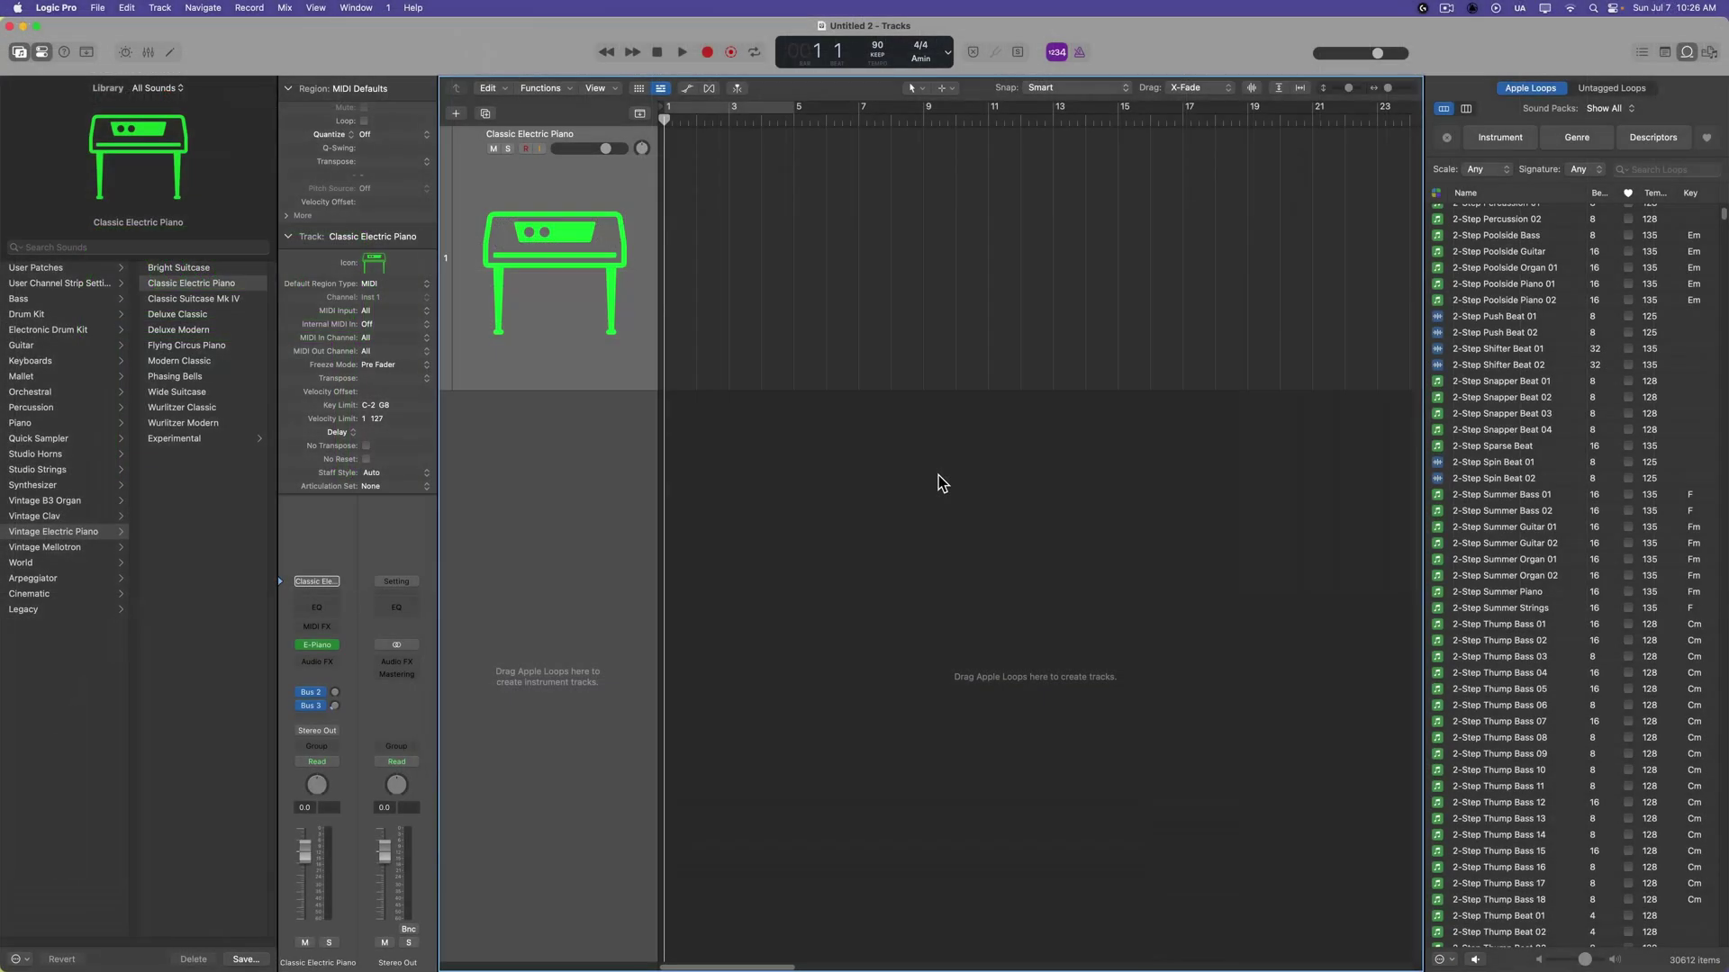